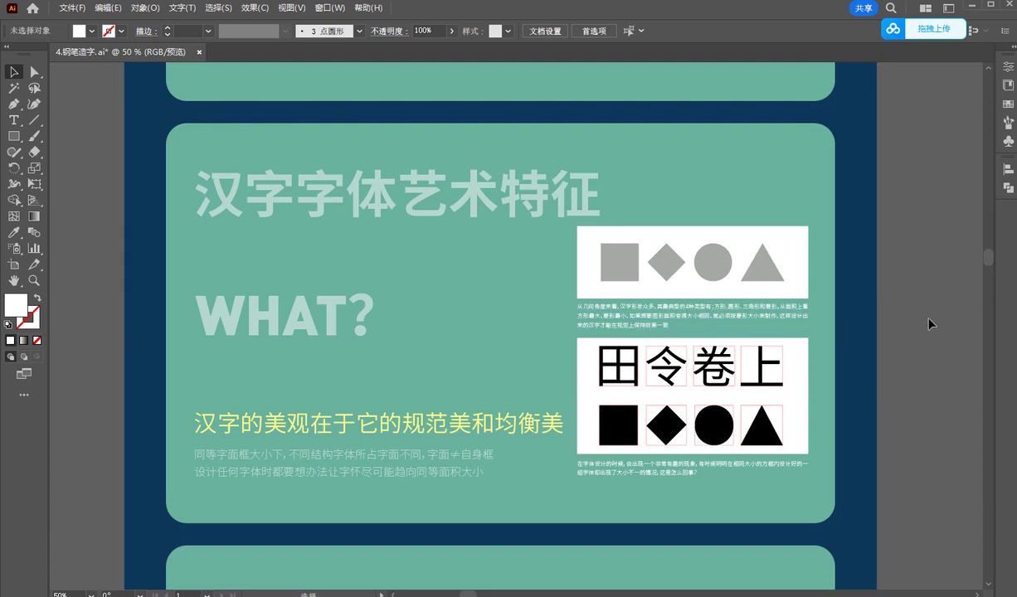
Zoom into the slide, circle 规范 and 和均 in temporary red, then clear the marks.
{"action": "key", "text": "ctrl+equal"}
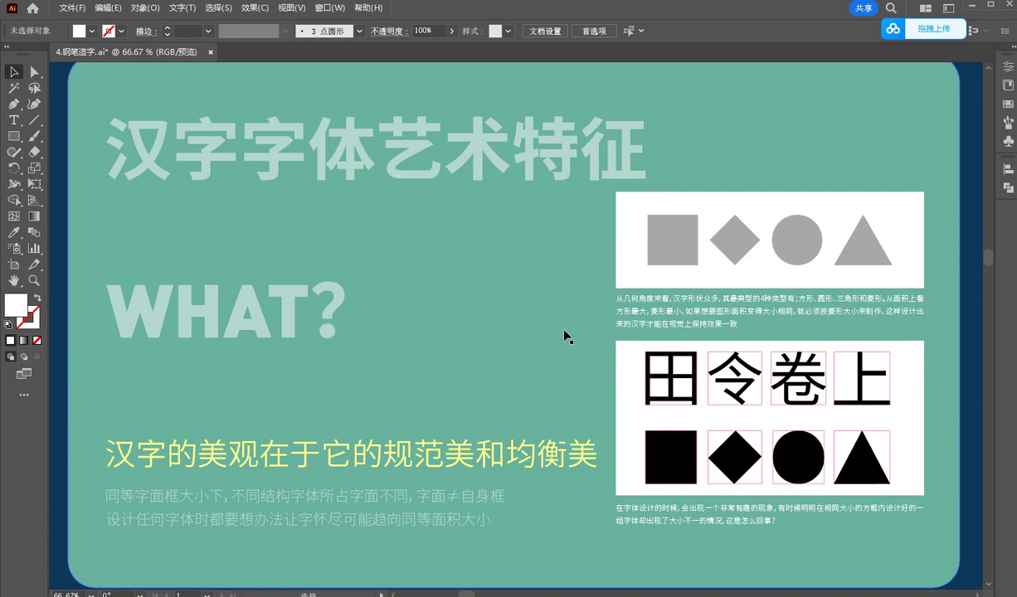
{"action": "mouse_move", "coordinate": [421, 434]}
{"action": "left_mouse_down"}
{"action": "mouse_move", "coordinate": [369, 460]}
{"action": "mouse_move", "coordinate": [428, 439]}
{"action": "left_mouse_up"}
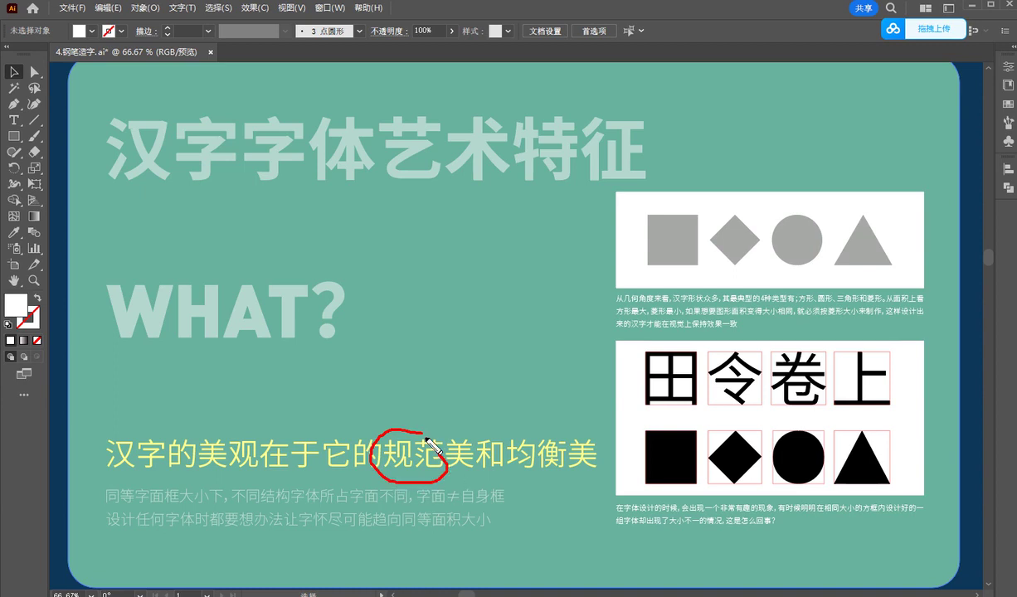
{"action": "left_click_drag", "start_coordinate": [526, 413], "coordinate": [533, 457]}
{"action": "key", "text": "Escape"}
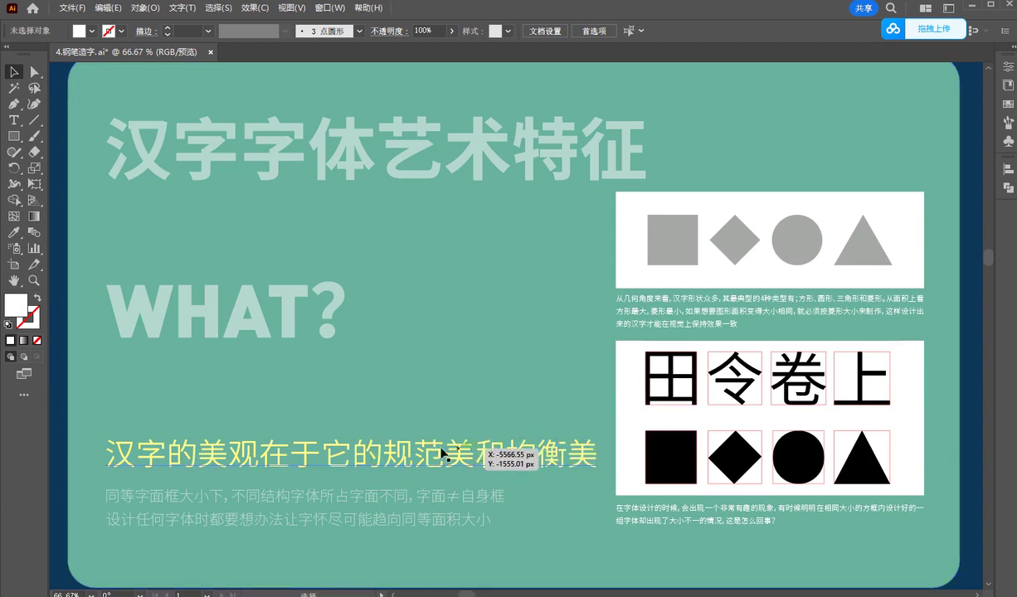
Select the 田令卷上 glyph comparison panel and bring it into view at 150%.
{"action": "left_click", "coordinate": [659, 361]}
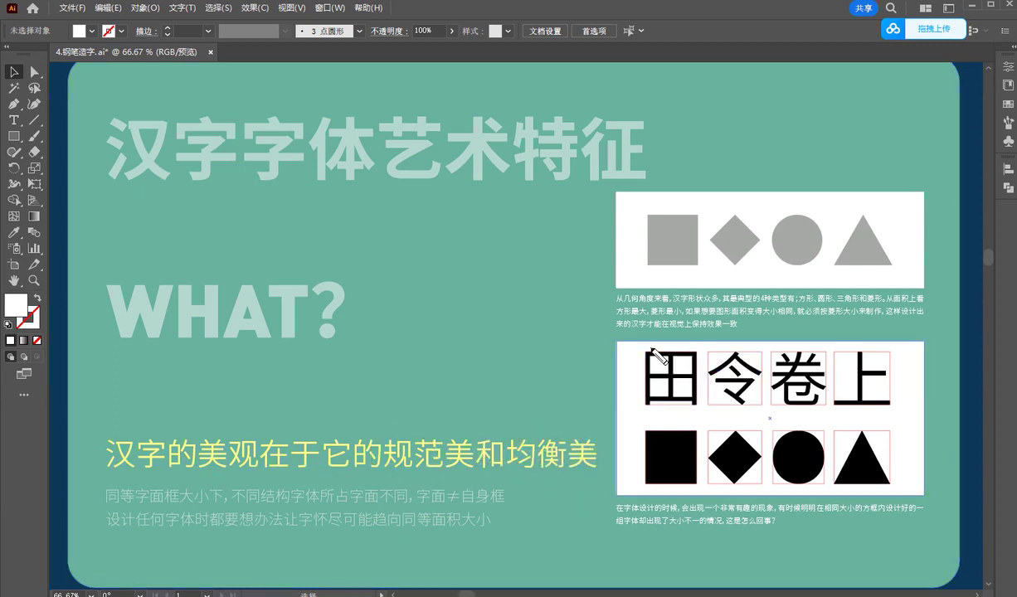
{"action": "left_click_drag", "start_coordinate": [640, 347], "coordinate": [635, 404]}
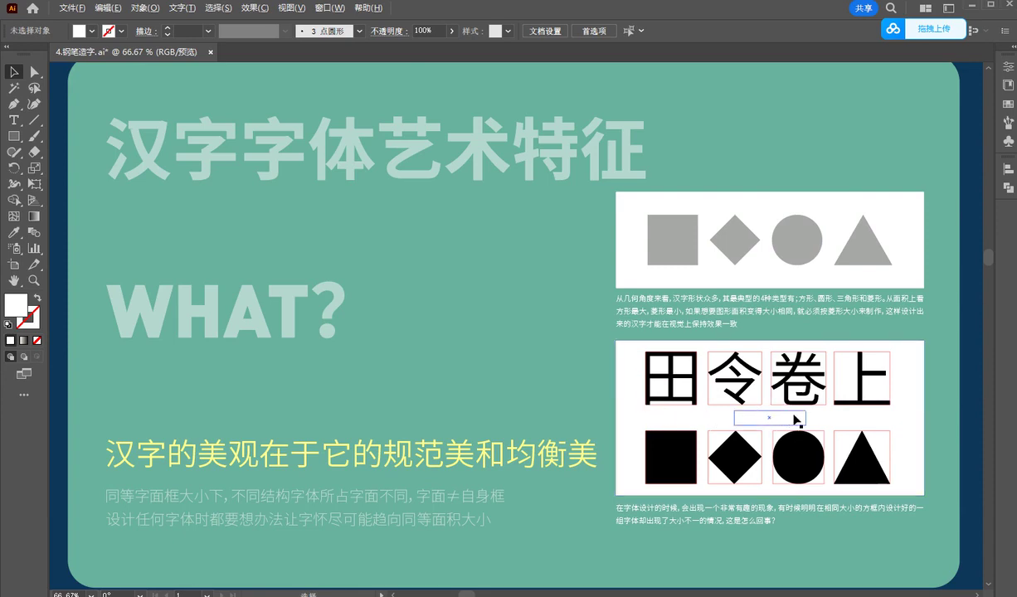
{"action": "scroll", "coordinate": [804, 412], "scroll_direction": "up", "scroll_amount": 2}
{"action": "left_click_drag", "start_coordinate": [865, 399], "coordinate": [561, 397]}
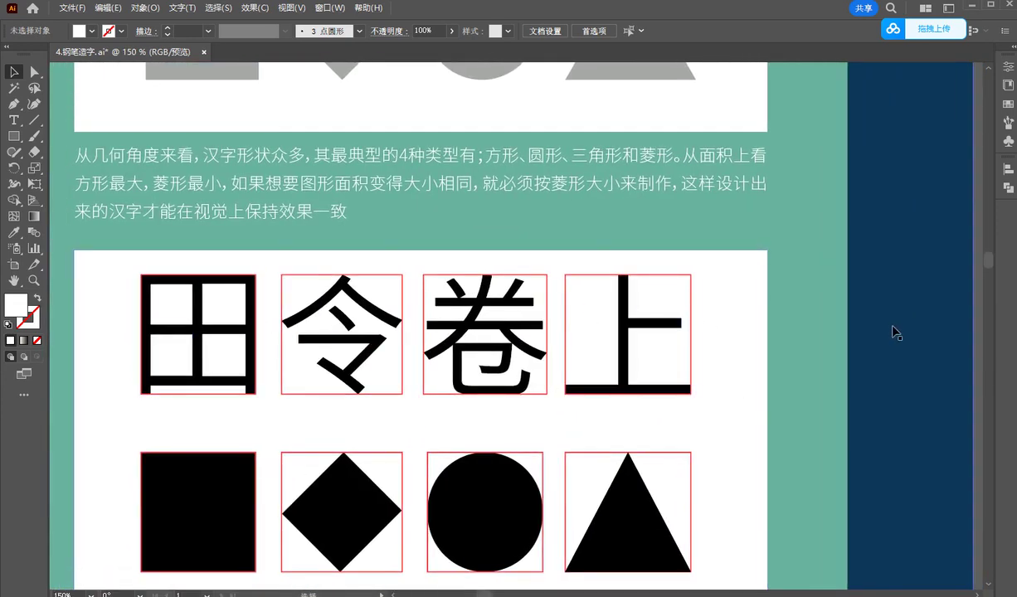
Recentre the glyph panel and mark 田, 令, 卷 and 上 in red, then clear them.
{"action": "left_click_drag", "start_coordinate": [704, 333], "coordinate": [755, 333]}
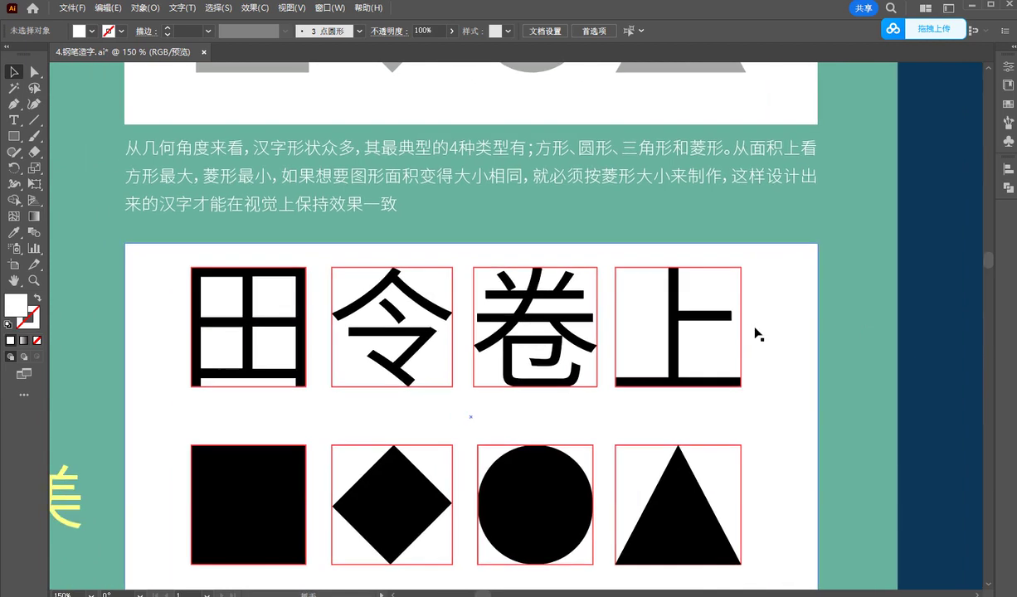
{"action": "left_click_drag", "start_coordinate": [253, 282], "coordinate": [255, 287]}
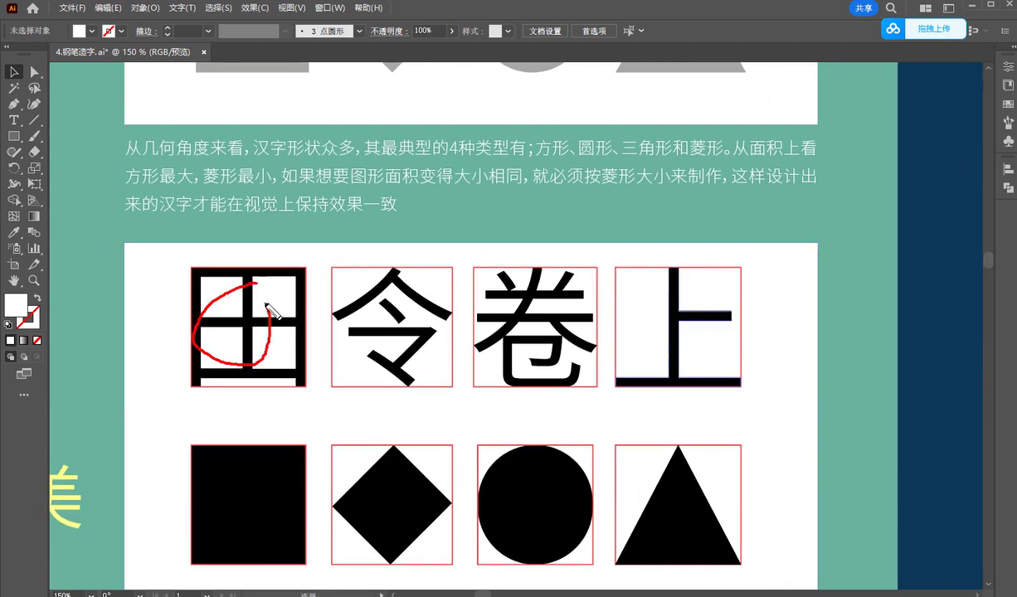
{"action": "mouse_move", "coordinate": [411, 292]}
{"action": "left_mouse_down"}
{"action": "mouse_move", "coordinate": [409, 363]}
{"action": "mouse_move", "coordinate": [418, 288]}
{"action": "left_mouse_up"}
{"action": "left_click_drag", "start_coordinate": [507, 288], "coordinate": [551, 290]}
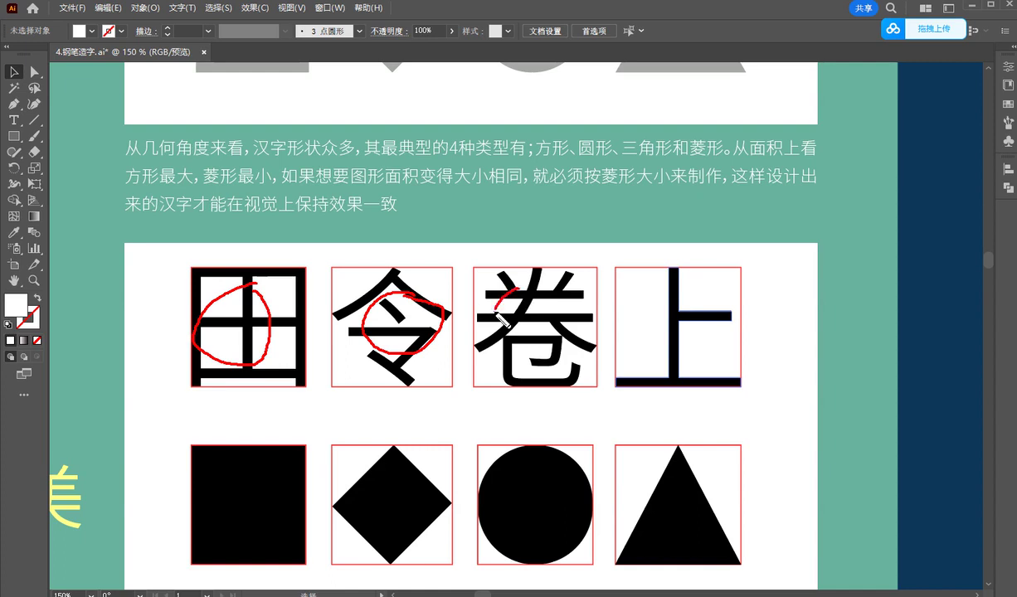
{"action": "left_click_drag", "start_coordinate": [685, 310], "coordinate": [694, 352]}
{"action": "key", "text": "Escape"}
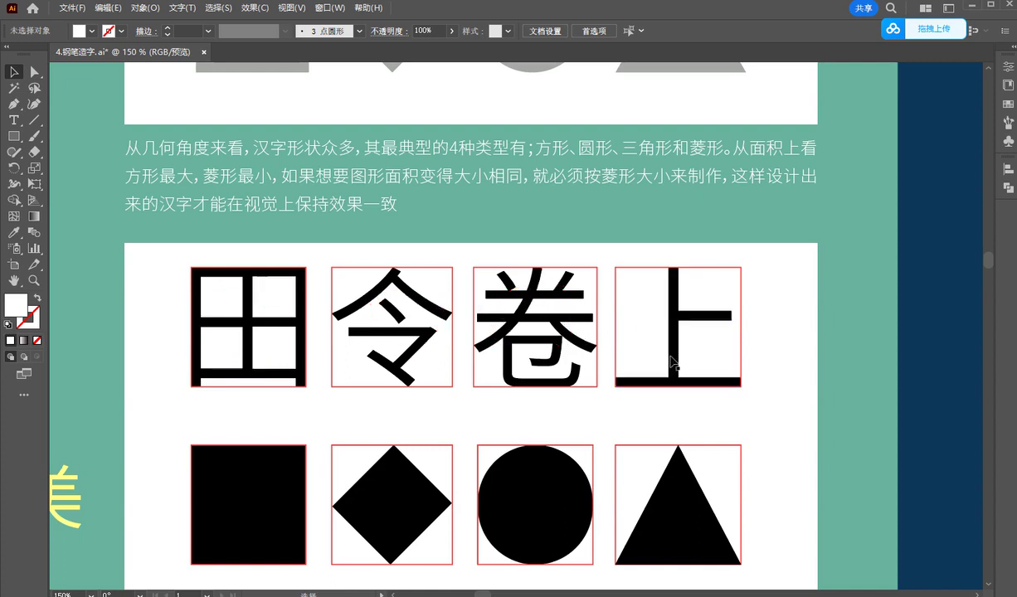
Trace the outline of 田 in red, erase it, and zoom out to 66.67%.
{"action": "mouse_move", "coordinate": [189, 269]}
{"action": "left_mouse_down"}
{"action": "mouse_move", "coordinate": [189, 370]}
{"action": "mouse_move", "coordinate": [261, 264]}
{"action": "mouse_move", "coordinate": [307, 387]}
{"action": "mouse_move", "coordinate": [189, 369]}
{"action": "left_mouse_up"}
{"action": "key", "text": "Escape"}
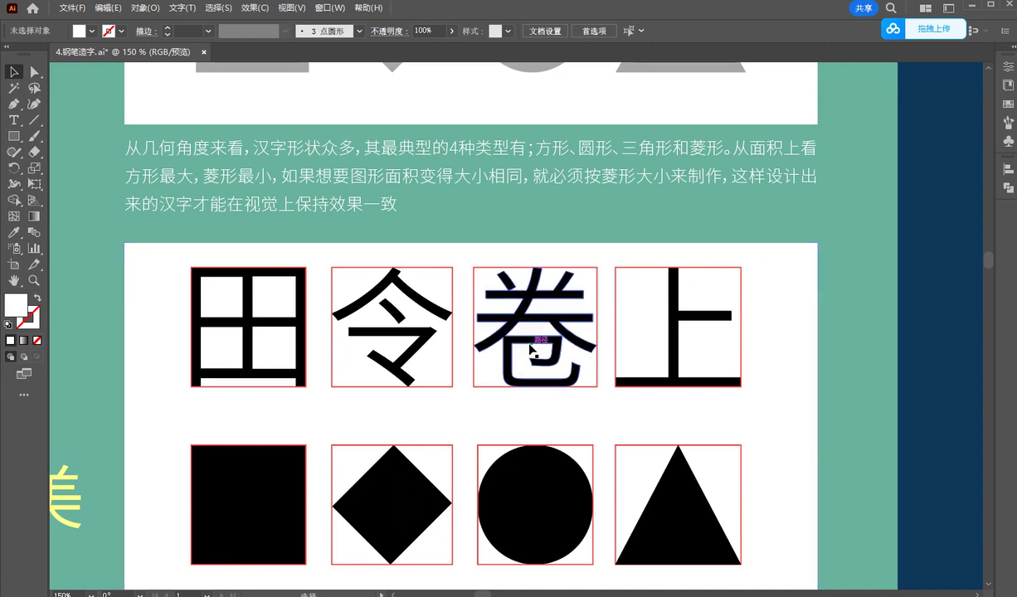
{"action": "scroll", "coordinate": [418, 342], "scroll_direction": "down", "scroll_amount": 1}
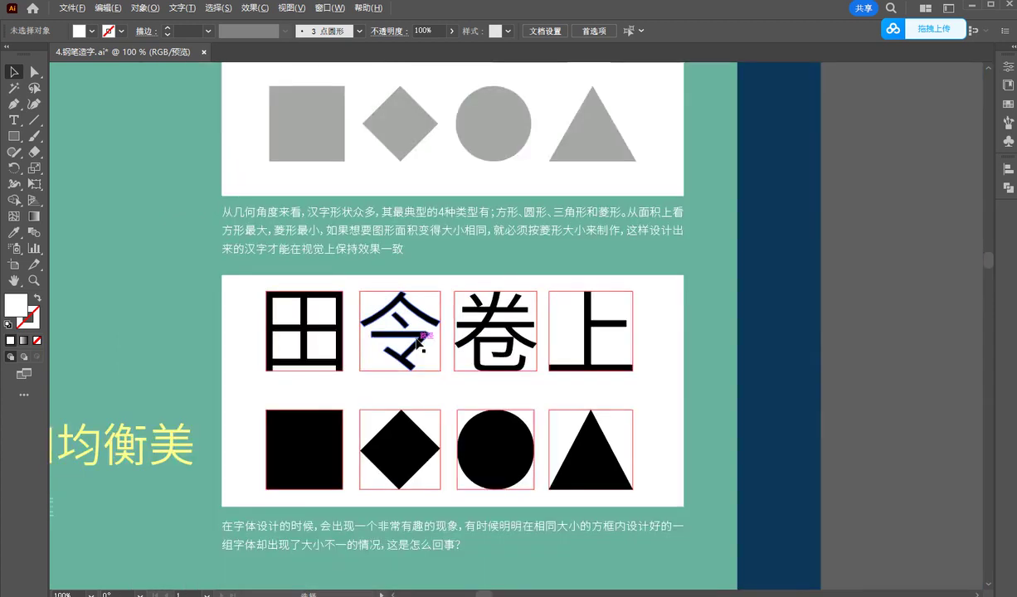
{"action": "scroll", "coordinate": [419, 343], "scroll_direction": "down", "scroll_amount": 1}
{"action": "scroll", "coordinate": [416, 335], "scroll_direction": "left", "scroll_amount": 1}
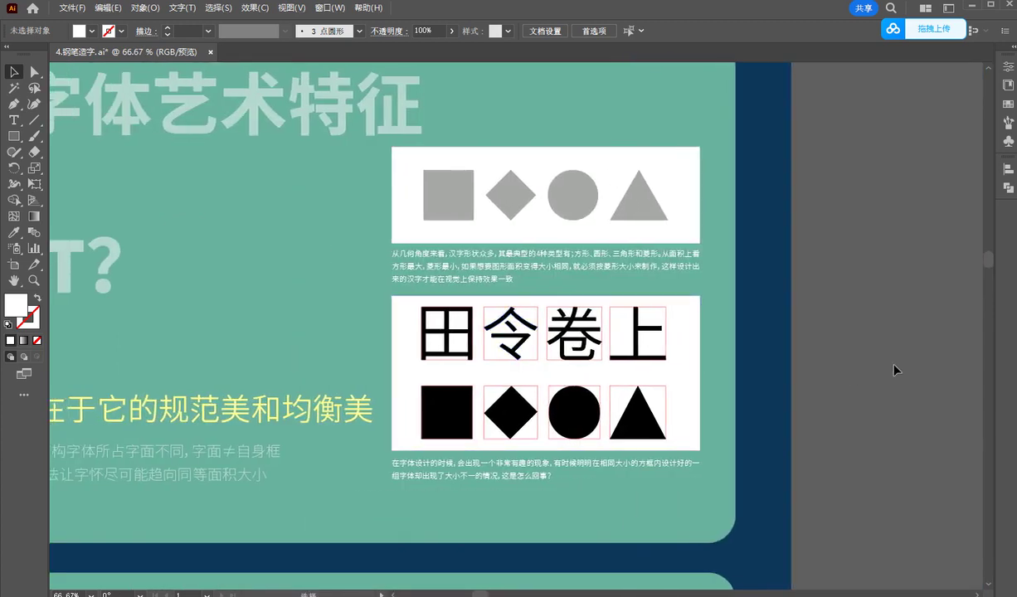
Insert the sample line 滚滚长江东逝水 on the empty pasteboard with the Type tool.
{"action": "scroll", "coordinate": [847, 308], "scroll_direction": "right", "scroll_amount": 6}
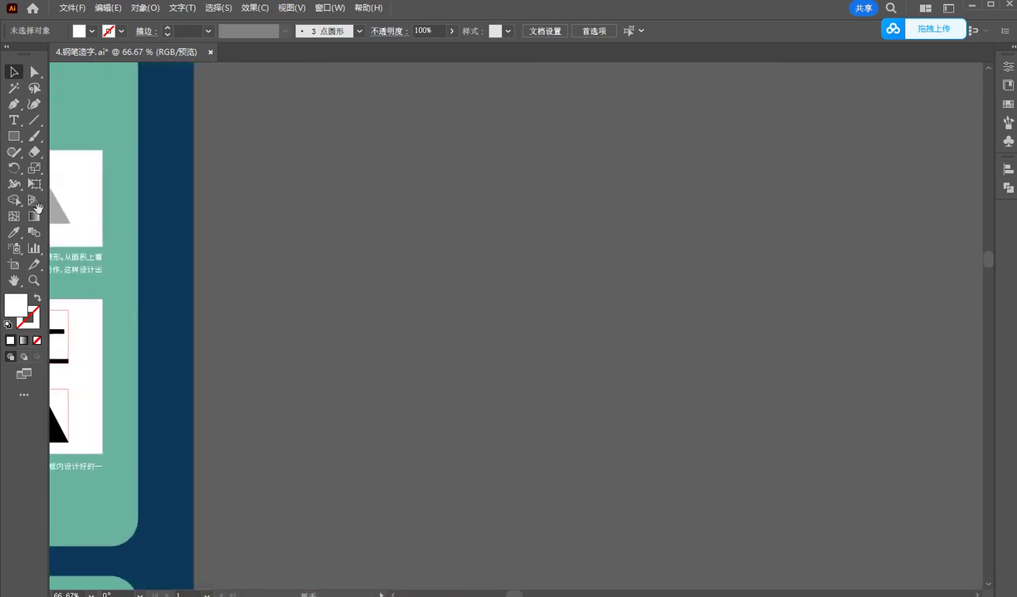
{"action": "left_click_drag", "start_coordinate": [14, 120], "coordinate": [83, 128]}
{"action": "scroll", "coordinate": [499, 211], "scroll_direction": "up", "scroll_amount": 2}
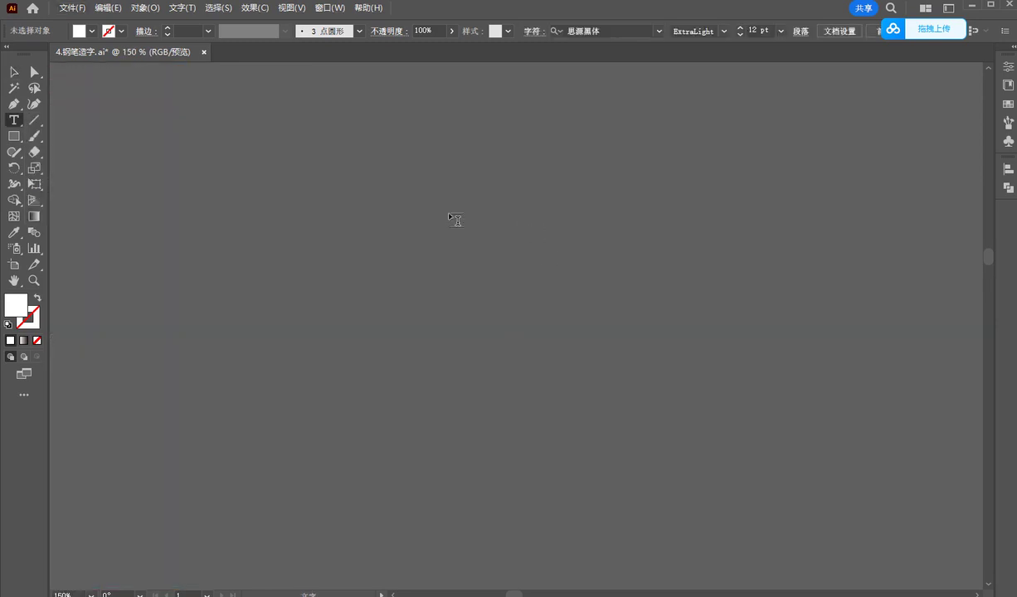
{"action": "left_click", "coordinate": [444, 213]}
Scale the 滚滚长江东逝水 line up to about 41 pt and shift it left.
{"action": "left_click", "coordinate": [17, 73]}
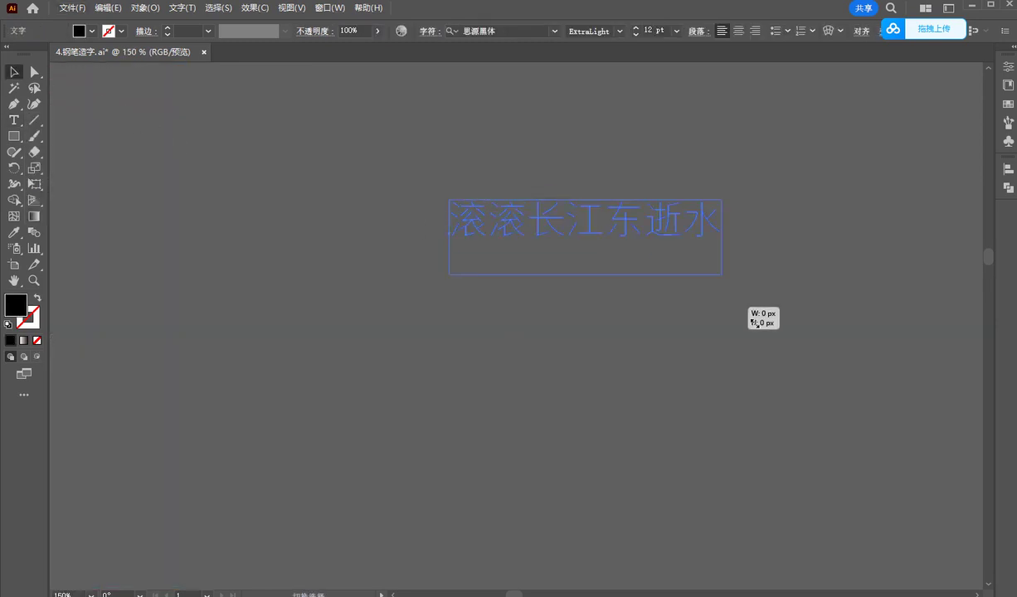
{"action": "left_click_drag", "start_coordinate": [562, 229], "coordinate": [840, 302]}
{"action": "scroll", "coordinate": [601, 249], "scroll_direction": "up", "scroll_amount": 2}
{"action": "left_click", "coordinate": [590, 274]}
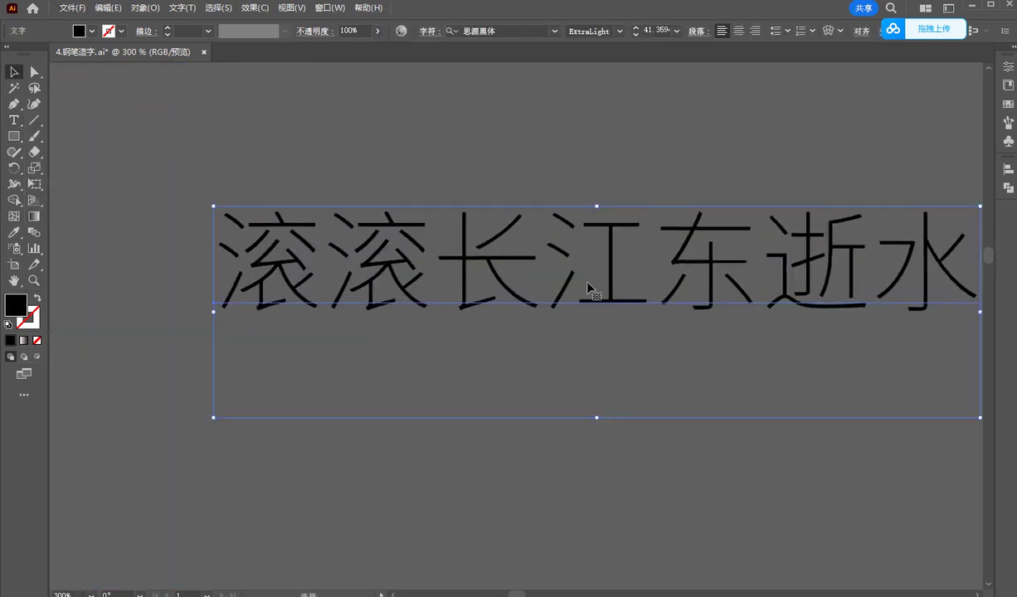
{"action": "scroll", "coordinate": [590, 278], "scroll_direction": "down", "scroll_amount": 1}
{"action": "scroll", "coordinate": [357, 272], "scroll_direction": "up", "scroll_amount": 1}
{"action": "left_click", "coordinate": [410, 334]}
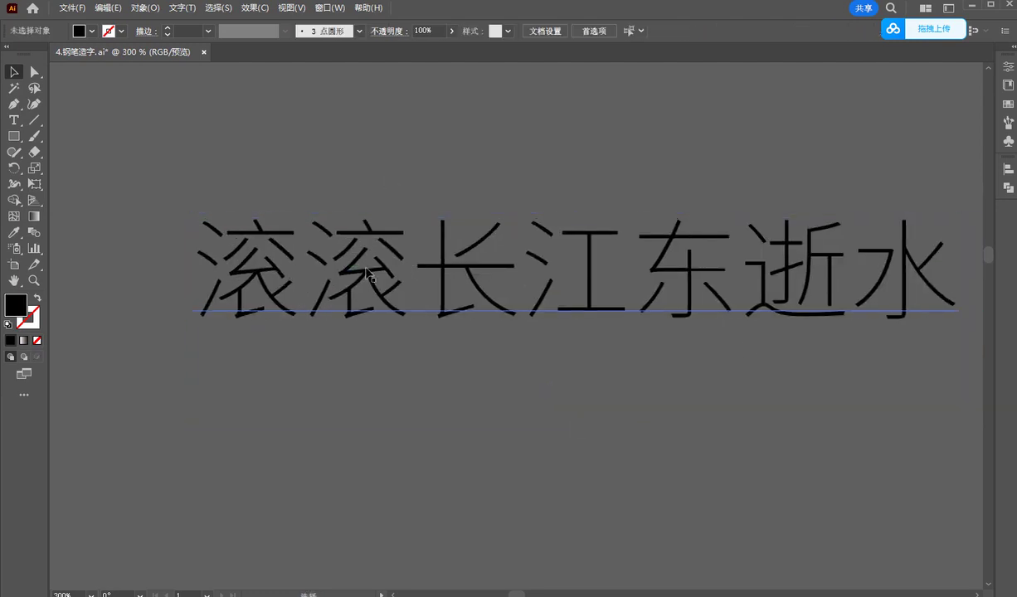
{"action": "left_click_drag", "start_coordinate": [712, 288], "coordinate": [658, 300]}
{"action": "left_click", "coordinate": [624, 181]}
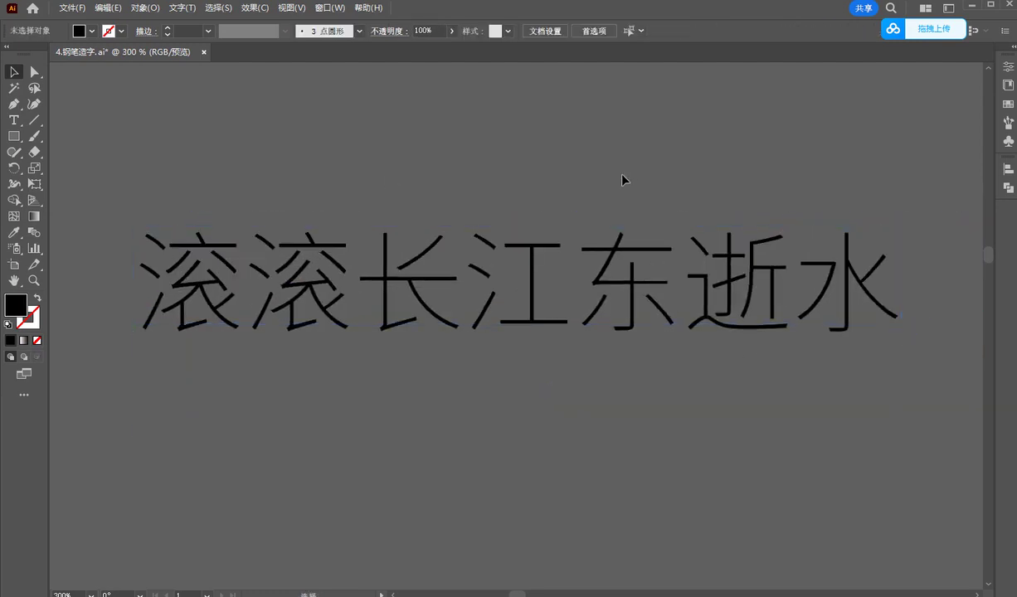
{"action": "left_click", "coordinate": [479, 297]}
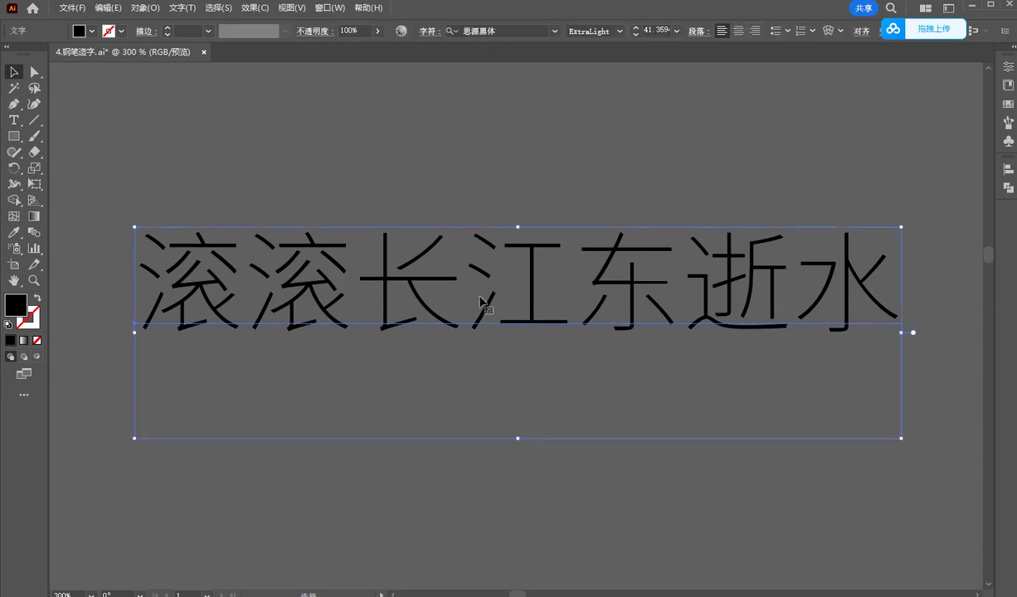
With Touch Type, enlarge the first 滚, slightly shrink the second, and scale 长 to 122.65%.
{"action": "key", "text": "shift+t"}
{"action": "left_click", "coordinate": [212, 251]}
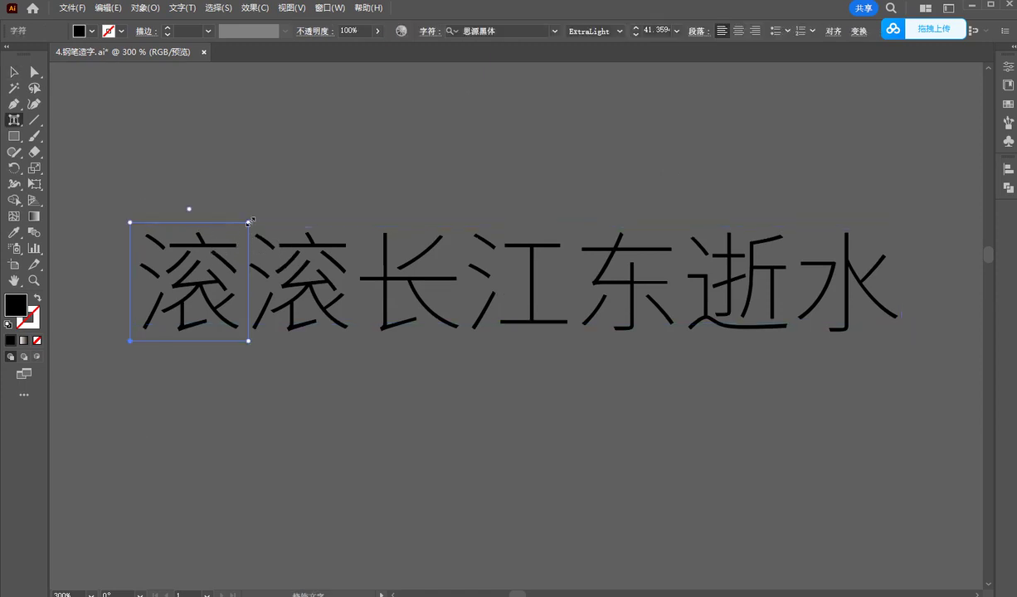
{"action": "left_click_drag", "start_coordinate": [248, 222], "coordinate": [258, 212]}
{"action": "left_click", "coordinate": [349, 262]}
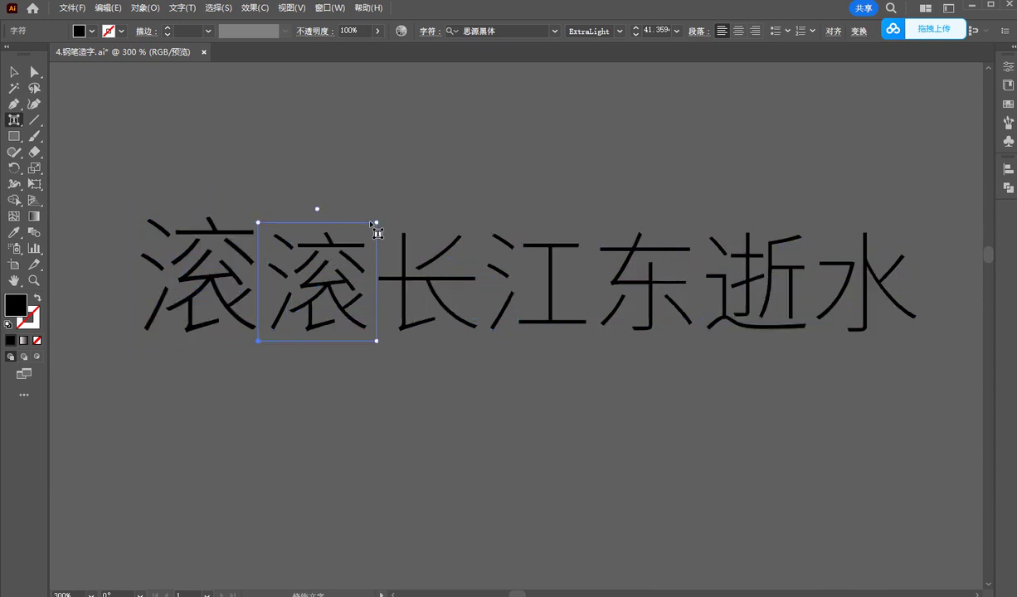
{"action": "left_click_drag", "start_coordinate": [375, 222], "coordinate": [367, 219]}
{"action": "left_click", "coordinate": [425, 288]}
{"action": "left_click_drag", "start_coordinate": [477, 220], "coordinate": [510, 195]}
Rescale 江 slightly, shrink 东 to about 95.44%, and enlarge 逝.
{"action": "left_click", "coordinate": [620, 238]}
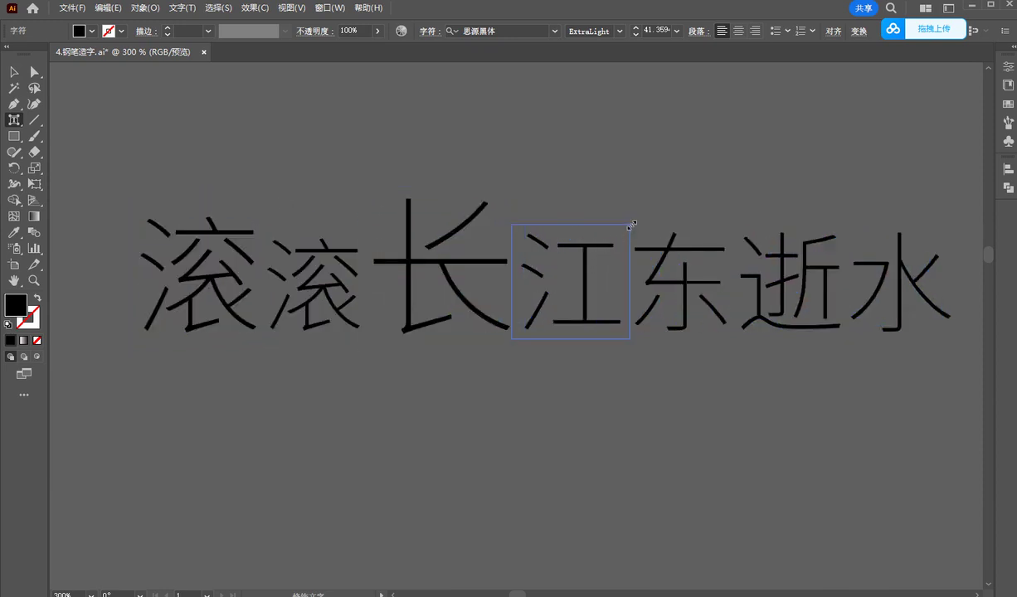
{"action": "left_click_drag", "start_coordinate": [632, 224], "coordinate": [623, 230]}
{"action": "left_click", "coordinate": [697, 277]}
{"action": "left_click_drag", "start_coordinate": [743, 222], "coordinate": [741, 235]}
{"action": "left_click", "coordinate": [796, 274]}
{"action": "left_click_drag", "start_coordinate": [847, 222], "coordinate": [866, 199]}
{"action": "left_click", "coordinate": [826, 409]}
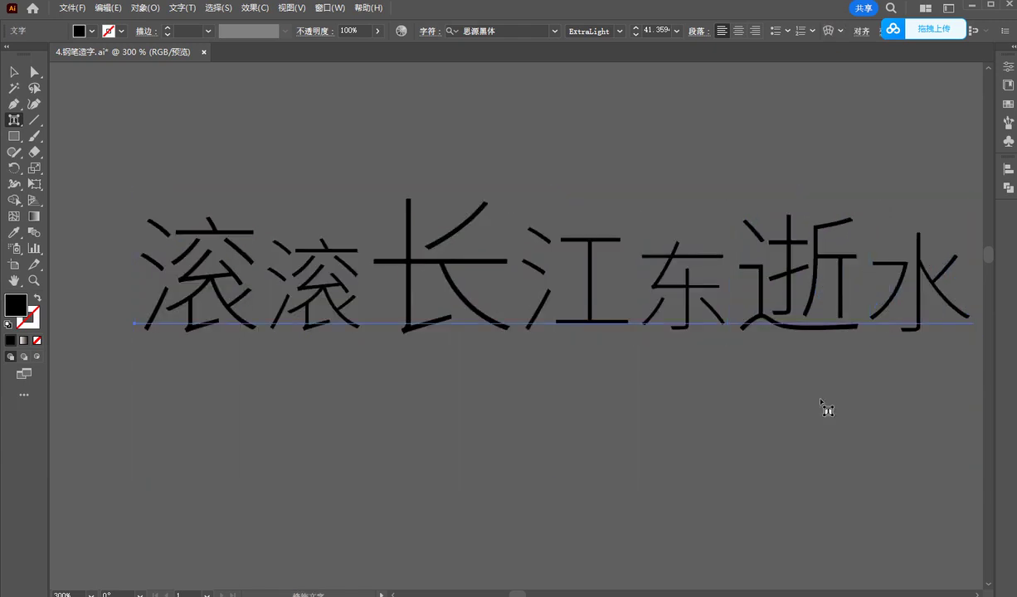
Reposition the view and check the whole resized line with the Selection tool.
{"action": "scroll", "coordinate": [796, 398], "scroll_direction": "down", "scroll_amount": 2}
{"action": "left_click_drag", "start_coordinate": [683, 350], "coordinate": [439, 237]}
{"action": "left_click", "coordinate": [14, 71]}
{"action": "left_click_drag", "start_coordinate": [568, 368], "coordinate": [587, 341]}
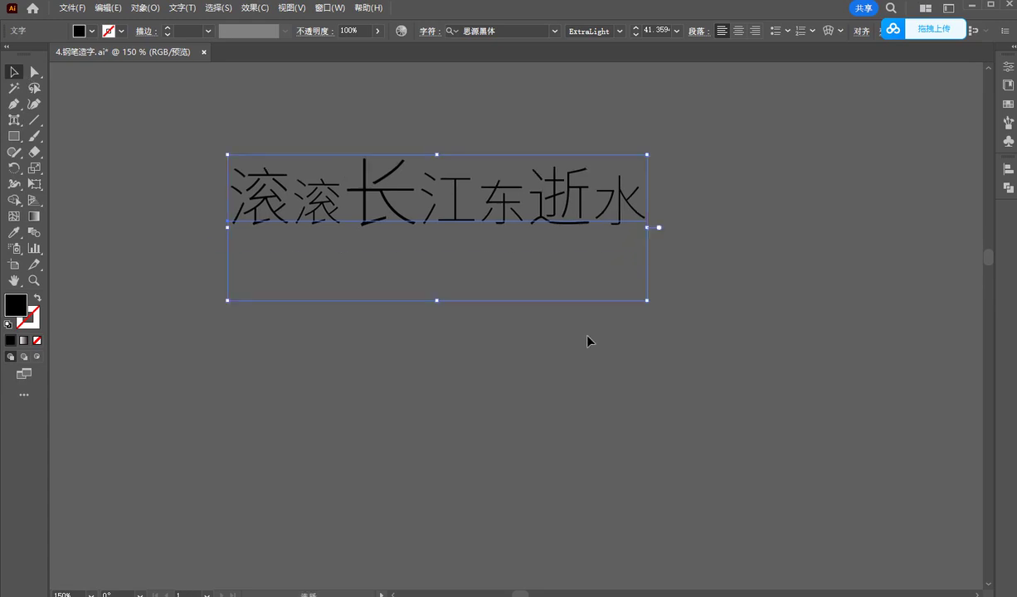
{"action": "left_click", "coordinate": [587, 341]}
{"action": "left_click", "coordinate": [423, 294]}
{"action": "left_click", "coordinate": [605, 398]}
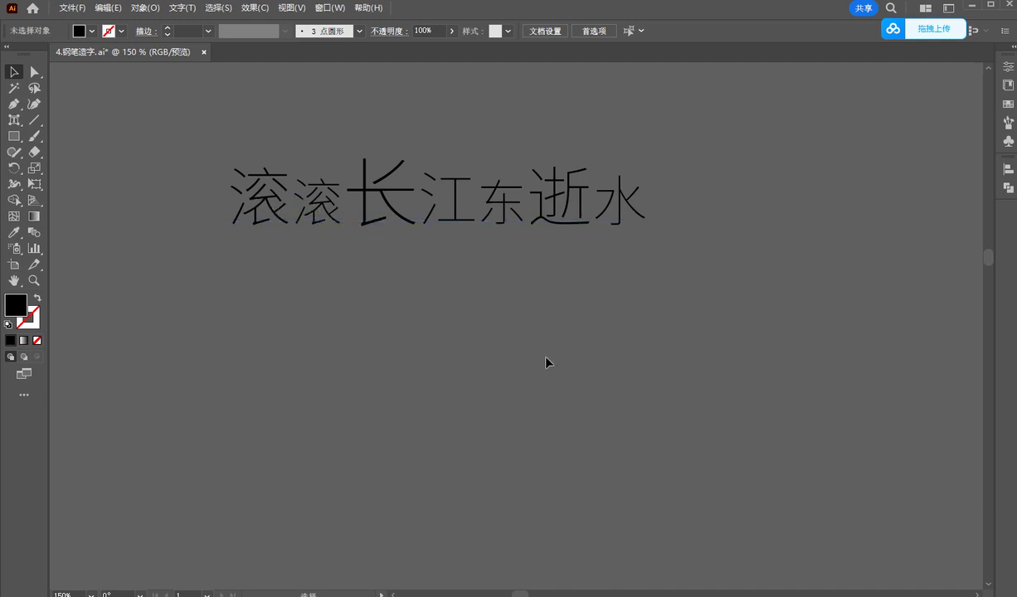
{"action": "scroll", "coordinate": [472, 342], "scroll_direction": "down", "scroll_amount": 2}
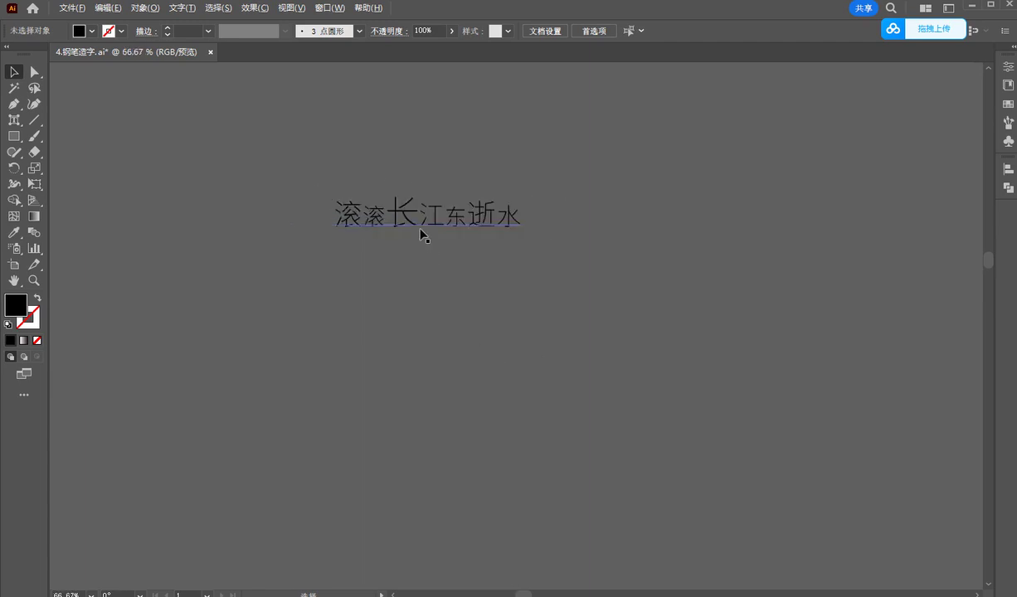
{"action": "left_click_drag", "start_coordinate": [422, 234], "coordinate": [785, 307]}
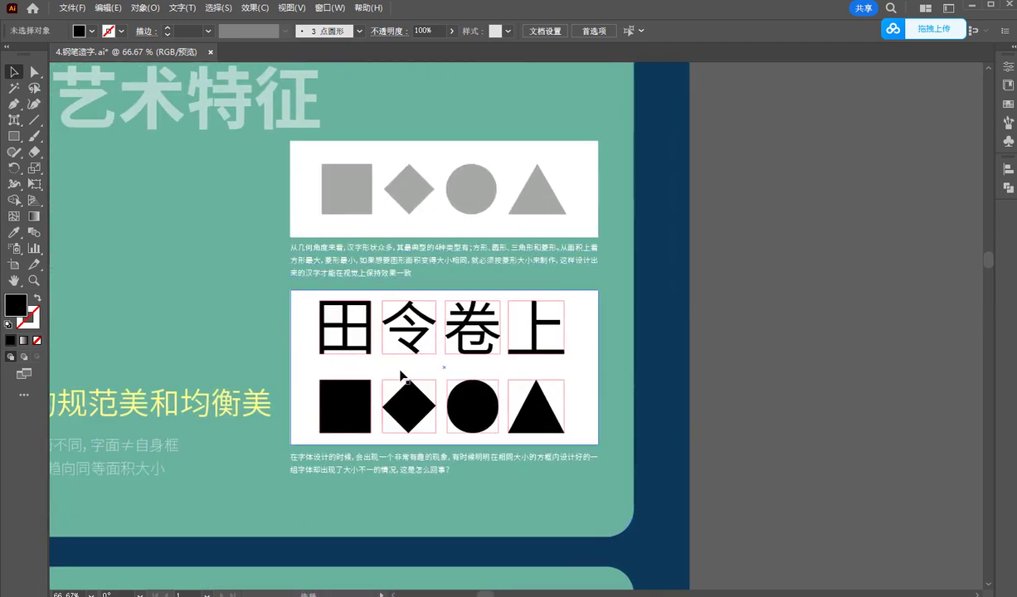
{"action": "mouse_move", "coordinate": [397, 373]}
{"action": "left_mouse_down"}
{"action": "mouse_move", "coordinate": [707, 335]}
{"action": "mouse_move", "coordinate": [581, 380]}
{"action": "left_mouse_up"}
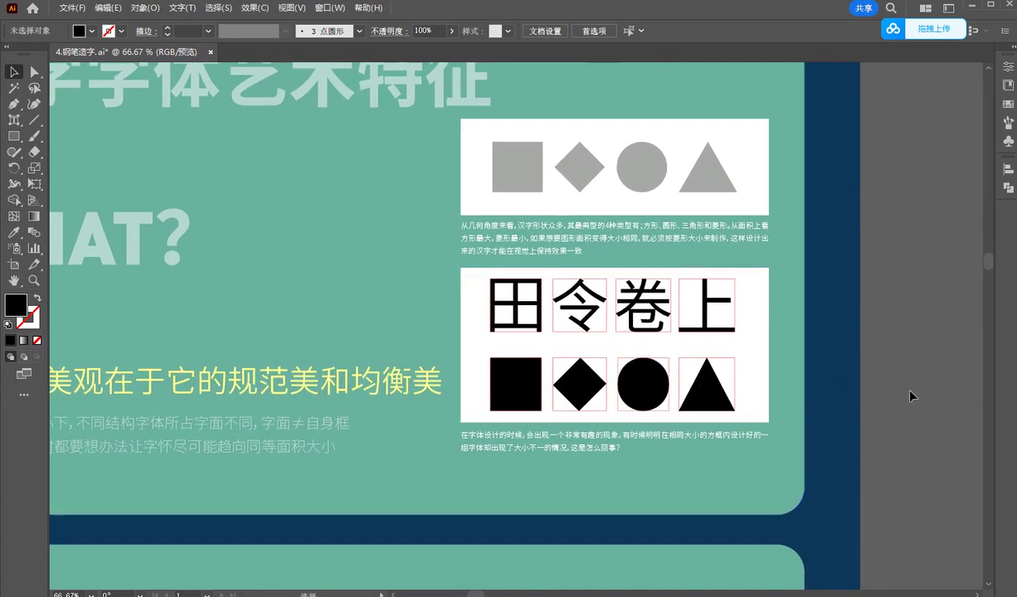
{"action": "scroll", "coordinate": [910, 397], "scroll_direction": "up", "scroll_amount": 1, "text": "alt"}
{"action": "scroll", "coordinate": [384, 296], "scroll_direction": "up", "scroll_amount": 1, "text": "alt"}
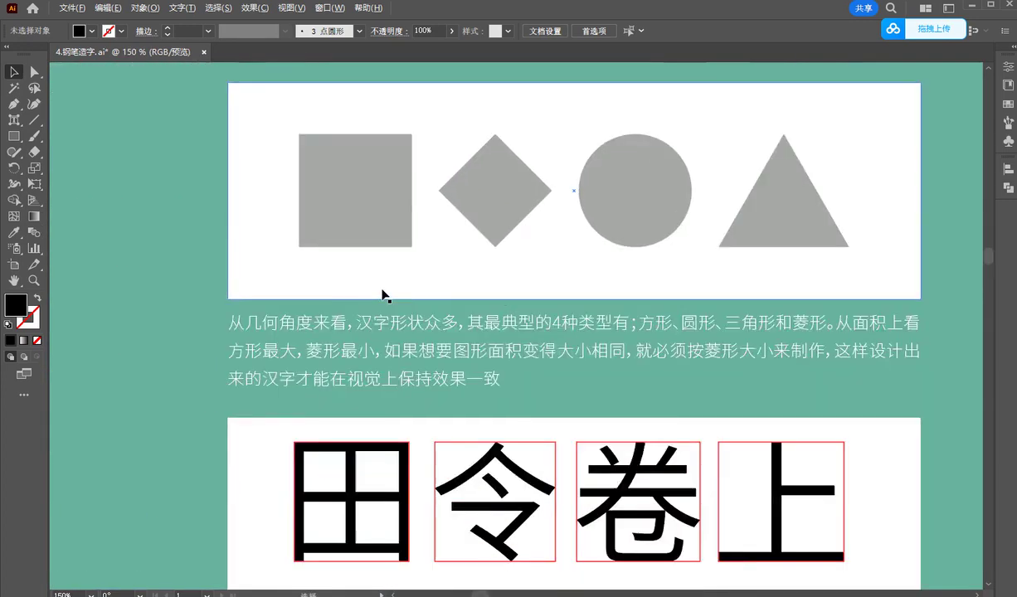
{"action": "scroll", "coordinate": [384, 295], "scroll_direction": "up", "scroll_amount": 1, "text": "alt"}
{"action": "scroll", "coordinate": [382, 344], "scroll_direction": "down", "scroll_amount": 1, "text": "alt"}
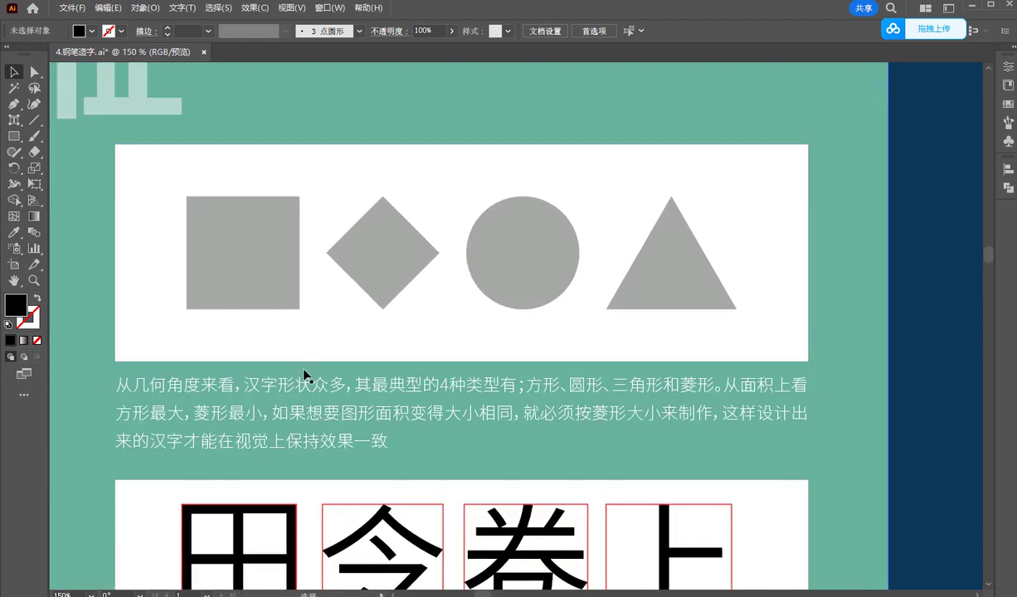
{"action": "scroll", "coordinate": [290, 356], "scroll_direction": "down", "scroll_amount": 1}
{"action": "scroll", "coordinate": [282, 431], "scroll_direction": "down", "scroll_amount": 1}
{"action": "left_click_drag", "start_coordinate": [273, 452], "coordinate": [258, 450]}
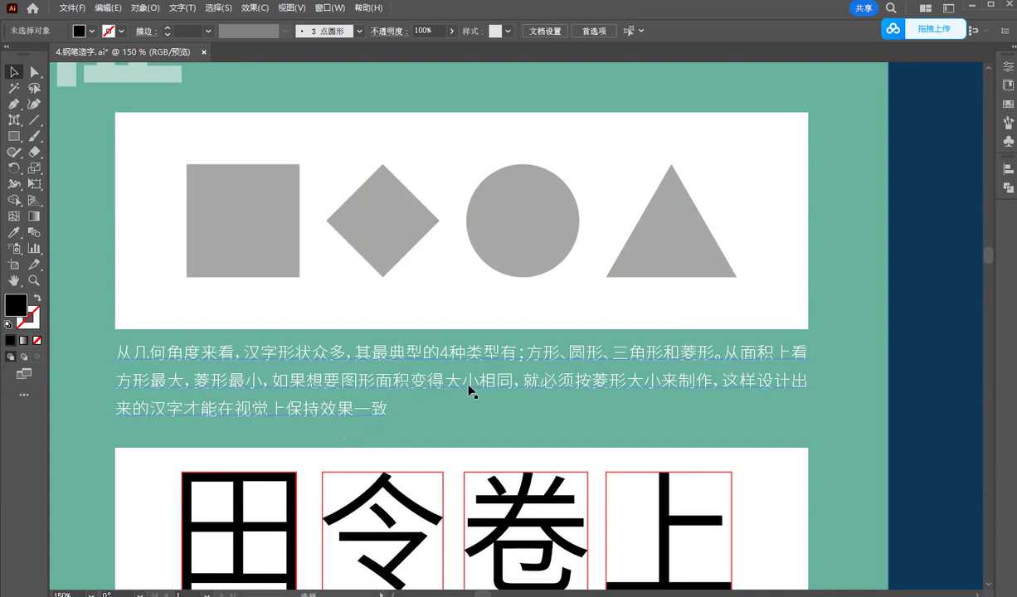
{"action": "mouse_move", "coordinate": [547, 339]}
{"action": "left_mouse_down"}
{"action": "mouse_move", "coordinate": [537, 373]}
{"action": "mouse_move", "coordinate": [545, 335]}
{"action": "left_mouse_up"}
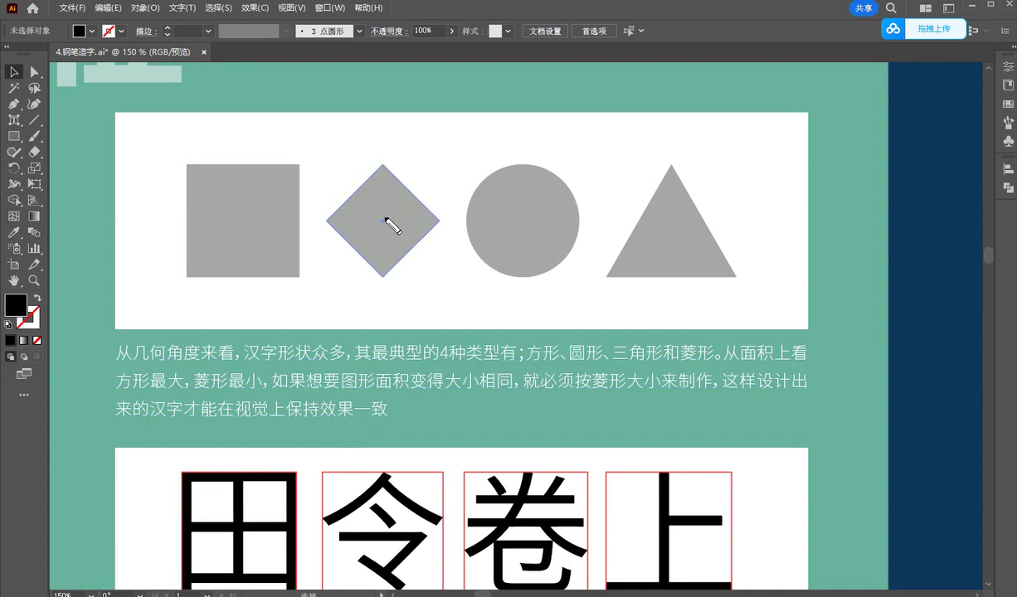
{"action": "mouse_move", "coordinate": [265, 200]}
{"action": "left_mouse_down"}
{"action": "mouse_move", "coordinate": [223, 247]}
{"action": "mouse_move", "coordinate": [267, 207]}
{"action": "left_mouse_up"}
{"action": "left_click_drag", "start_coordinate": [382, 200], "coordinate": [399, 190]}
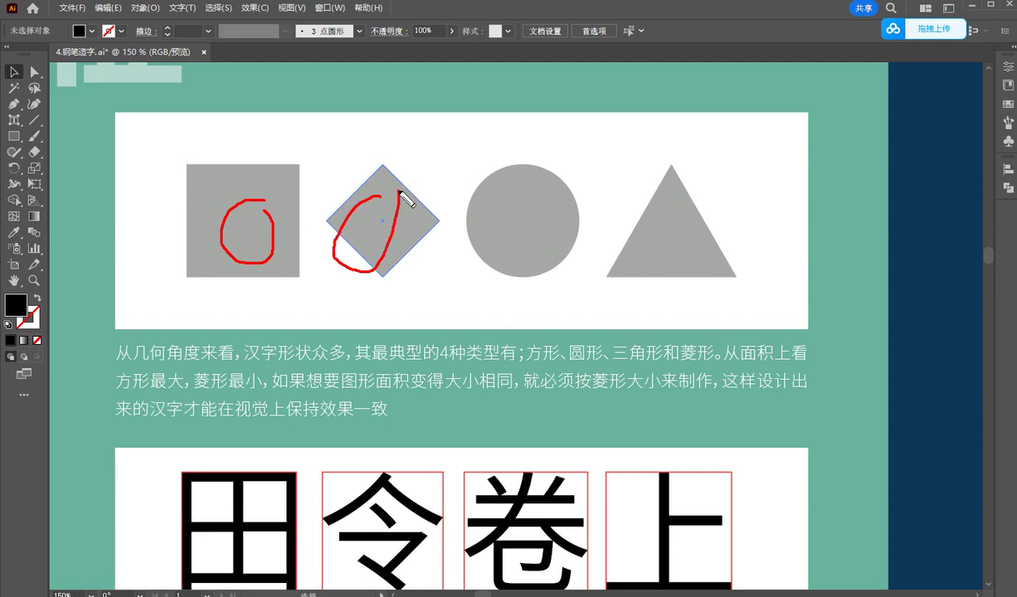
{"action": "mouse_move", "coordinate": [535, 194]}
{"action": "left_mouse_down"}
{"action": "mouse_move", "coordinate": [497, 193]}
{"action": "mouse_move", "coordinate": [548, 196]}
{"action": "left_mouse_up"}
{"action": "mouse_move", "coordinate": [690, 193]}
{"action": "left_mouse_down"}
{"action": "mouse_move", "coordinate": [673, 199]}
{"action": "mouse_move", "coordinate": [680, 218]}
{"action": "left_mouse_up"}
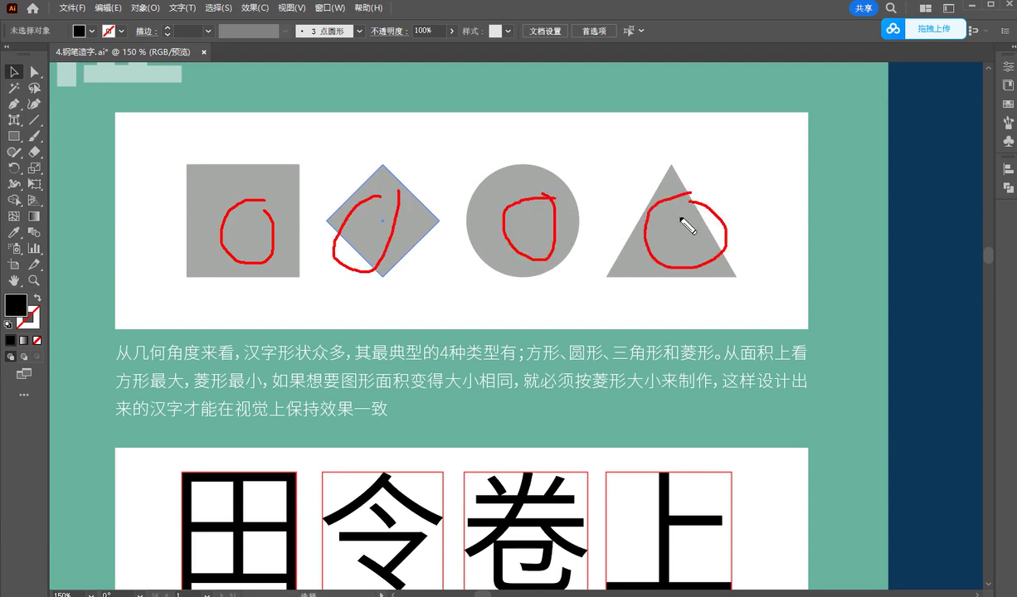
{"action": "left_click", "coordinate": [745, 325]}
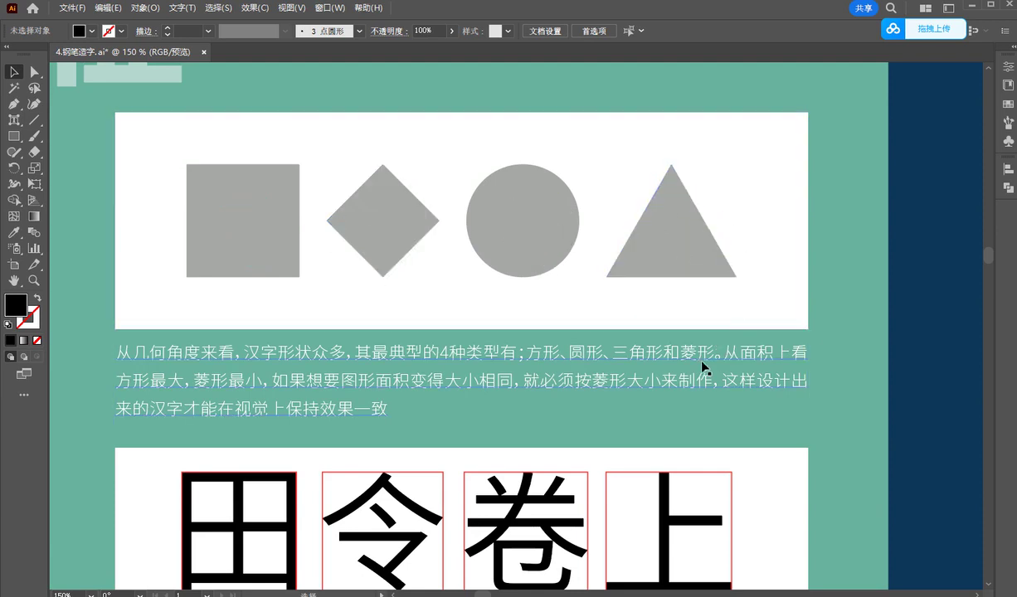
{"action": "left_click", "coordinate": [238, 250]}
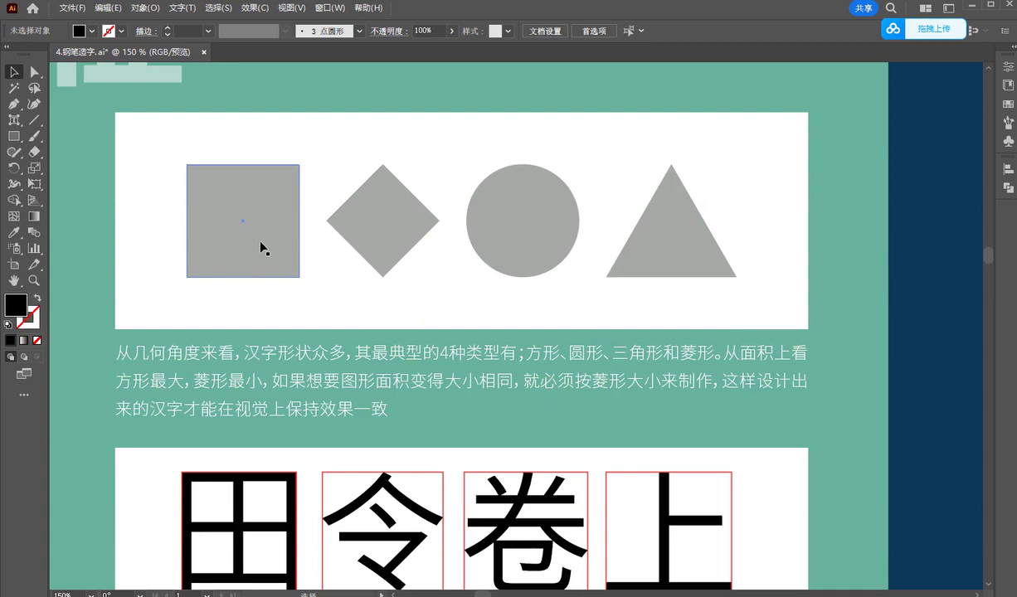
{"action": "left_click_drag", "start_coordinate": [242, 162], "coordinate": [241, 279]}
{"action": "left_click_drag", "start_coordinate": [174, 214], "coordinate": [284, 214]}
{"action": "left_click", "coordinate": [309, 233]}
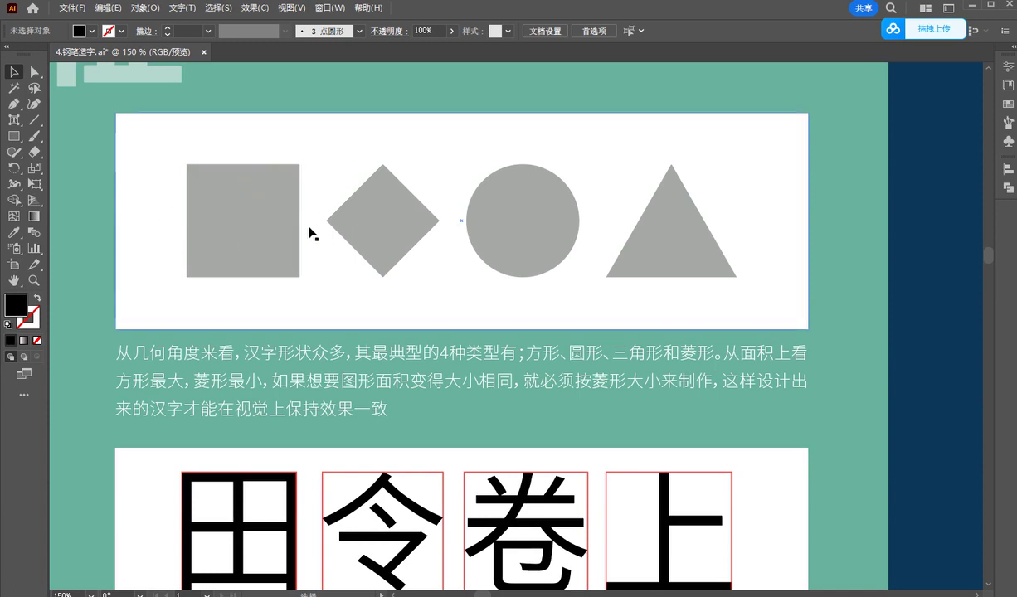
{"action": "left_click", "coordinate": [224, 220]}
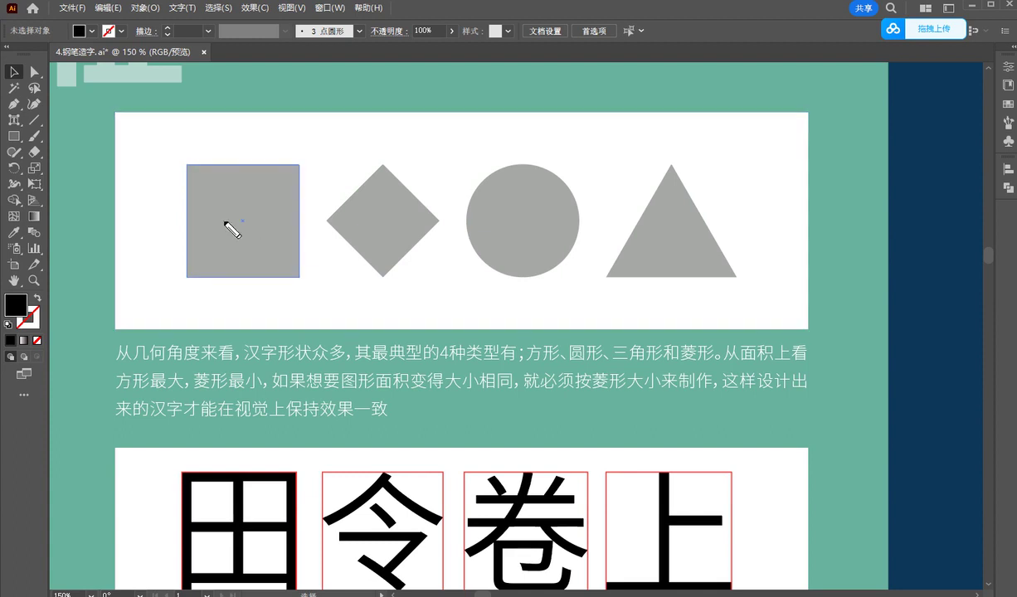
{"action": "mouse_move", "coordinate": [226, 196]}
{"action": "left_mouse_down"}
{"action": "mouse_move", "coordinate": [191, 272]}
{"action": "mouse_move", "coordinate": [236, 199]}
{"action": "left_mouse_up"}
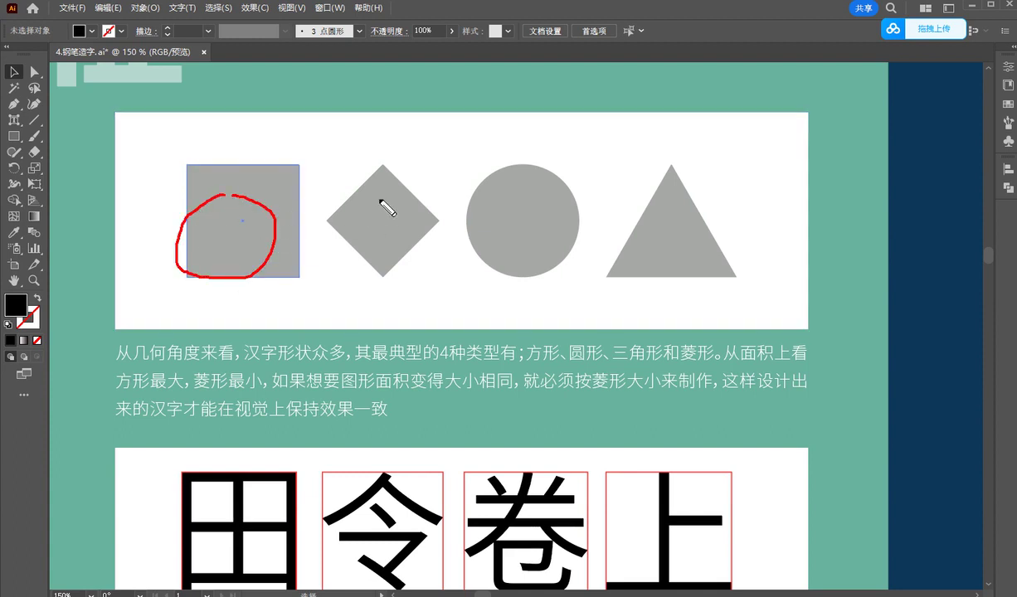
{"action": "mouse_move", "coordinate": [380, 201]}
{"action": "left_mouse_down"}
{"action": "mouse_move", "coordinate": [357, 265]}
{"action": "mouse_move", "coordinate": [385, 232]}
{"action": "left_mouse_up"}
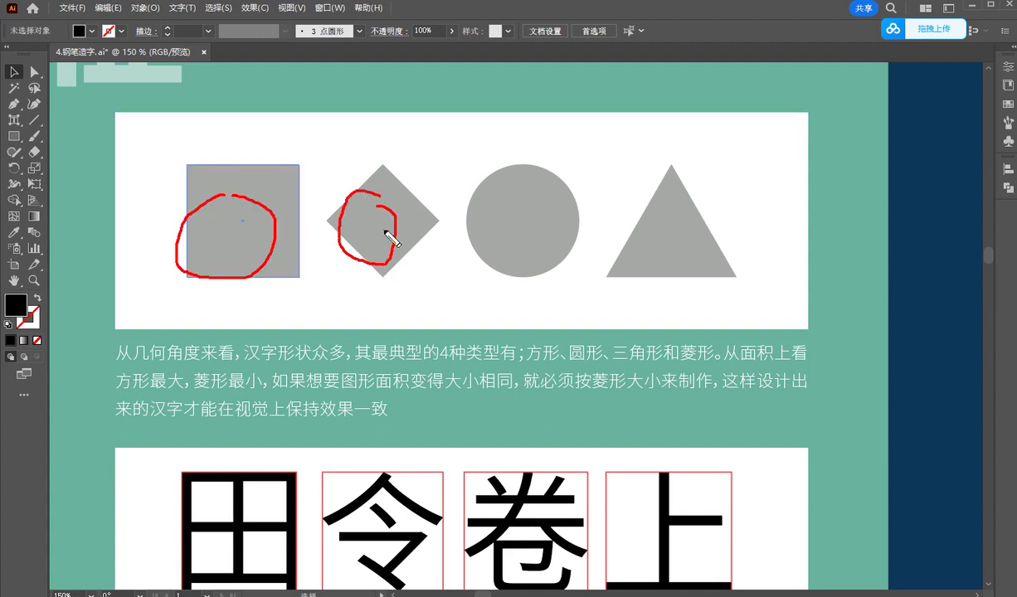
{"action": "left_click", "coordinate": [371, 383]}
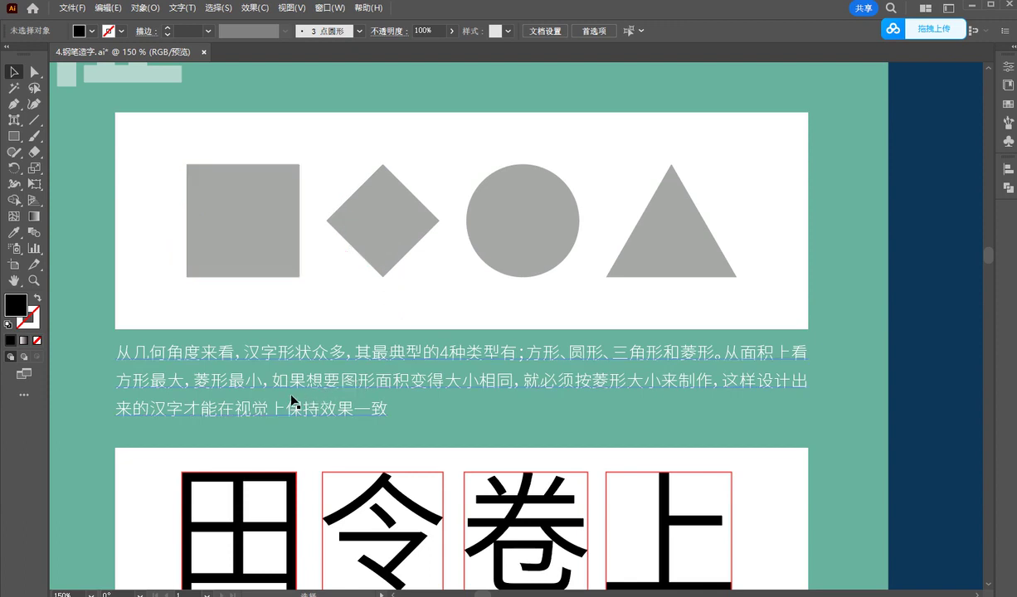
{"action": "mouse_move", "coordinate": [271, 397]}
{"action": "left_mouse_down"}
{"action": "mouse_move", "coordinate": [522, 388]}
{"action": "mouse_move", "coordinate": [455, 357]}
{"action": "mouse_move", "coordinate": [437, 413]}
{"action": "left_mouse_up"}
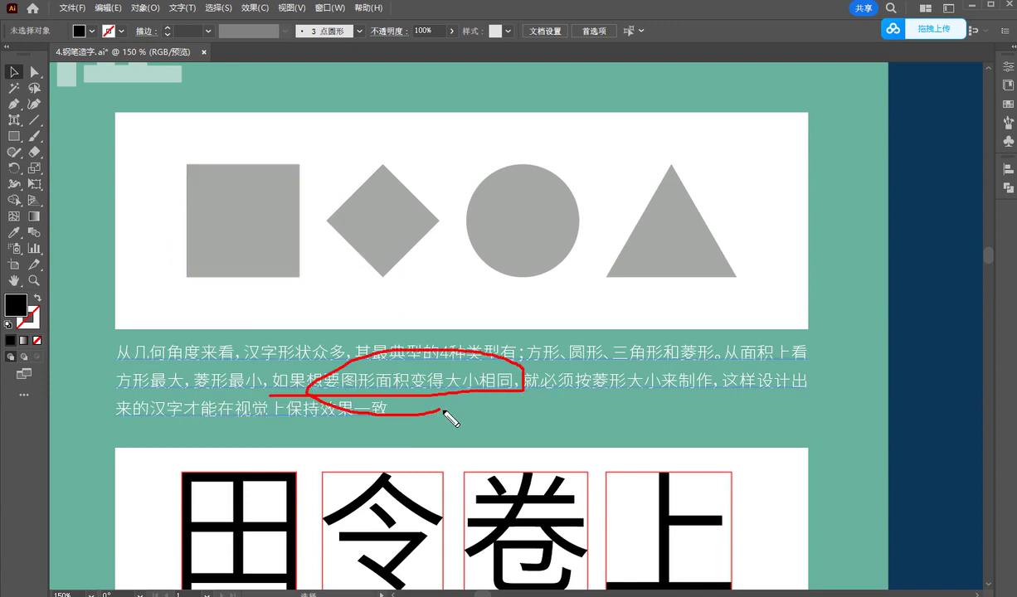
{"action": "left_click", "coordinate": [444, 412]}
{"action": "mouse_move", "coordinate": [386, 167]}
{"action": "left_mouse_down"}
{"action": "mouse_move", "coordinate": [336, 189]}
{"action": "mouse_move", "coordinate": [345, 277]}
{"action": "mouse_move", "coordinate": [427, 222]}
{"action": "mouse_move", "coordinate": [390, 169]}
{"action": "left_mouse_up"}
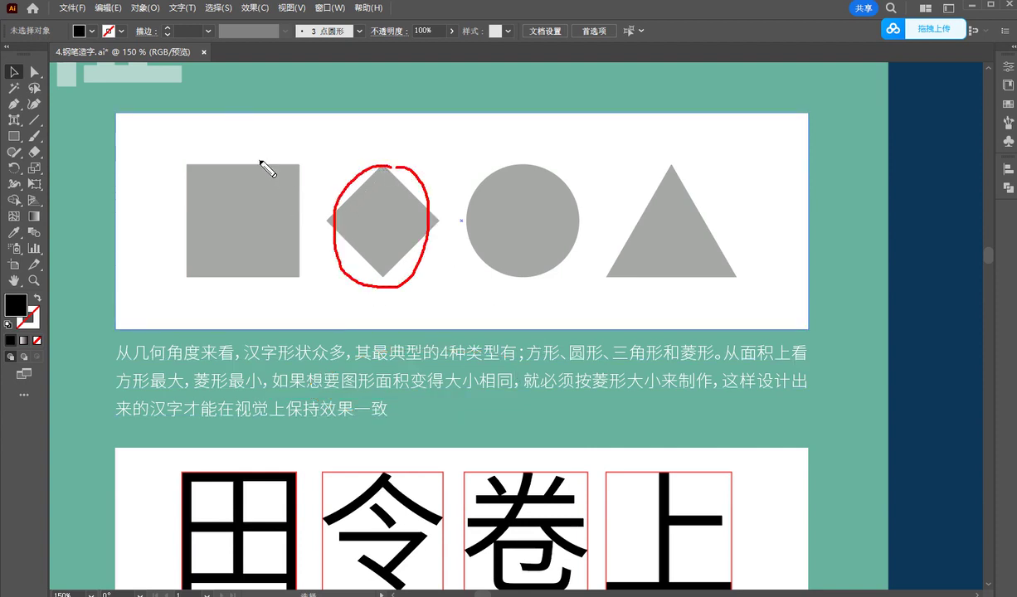
{"action": "mouse_move", "coordinate": [240, 156]}
{"action": "left_mouse_down"}
{"action": "mouse_move", "coordinate": [170, 238]}
{"action": "mouse_move", "coordinate": [306, 227]}
{"action": "mouse_move", "coordinate": [233, 172]}
{"action": "mouse_move", "coordinate": [159, 256]}
{"action": "mouse_move", "coordinate": [295, 170]}
{"action": "mouse_move", "coordinate": [232, 163]}
{"action": "left_mouse_up"}
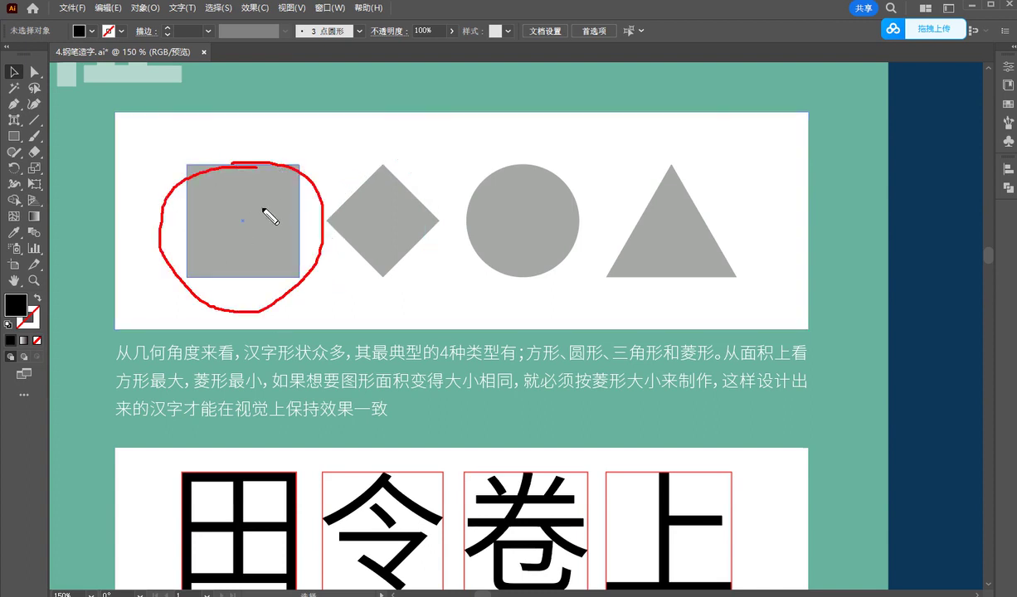
{"action": "left_click_drag", "start_coordinate": [378, 181], "coordinate": [326, 190]}
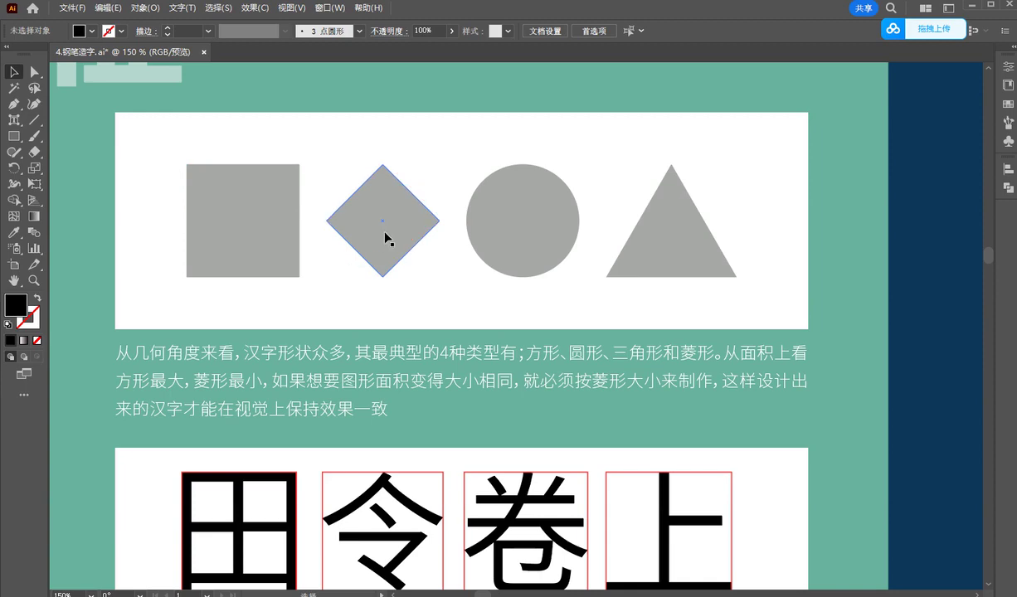
{"action": "scroll", "coordinate": [465, 314], "scroll_direction": "down", "scroll_amount": 3}
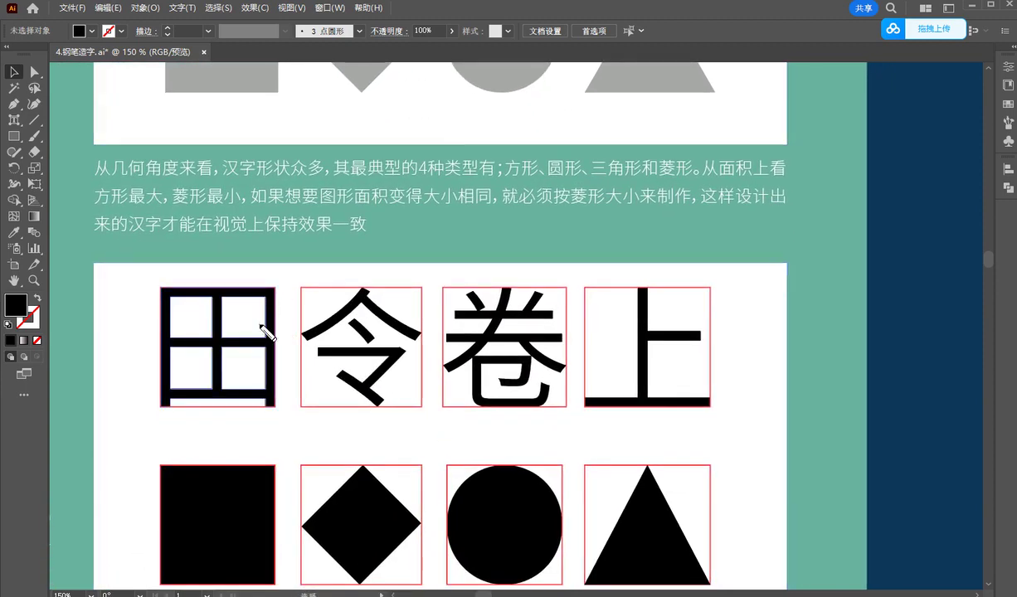
{"action": "left_click_drag", "start_coordinate": [179, 428], "coordinate": [764, 428]}
{"action": "mouse_move", "coordinate": [212, 284]}
{"action": "left_mouse_down"}
{"action": "mouse_move", "coordinate": [141, 318]}
{"action": "mouse_move", "coordinate": [263, 345]}
{"action": "left_mouse_up"}
{"action": "scroll", "coordinate": [157, 313], "scroll_direction": "up", "scroll_amount": 2}
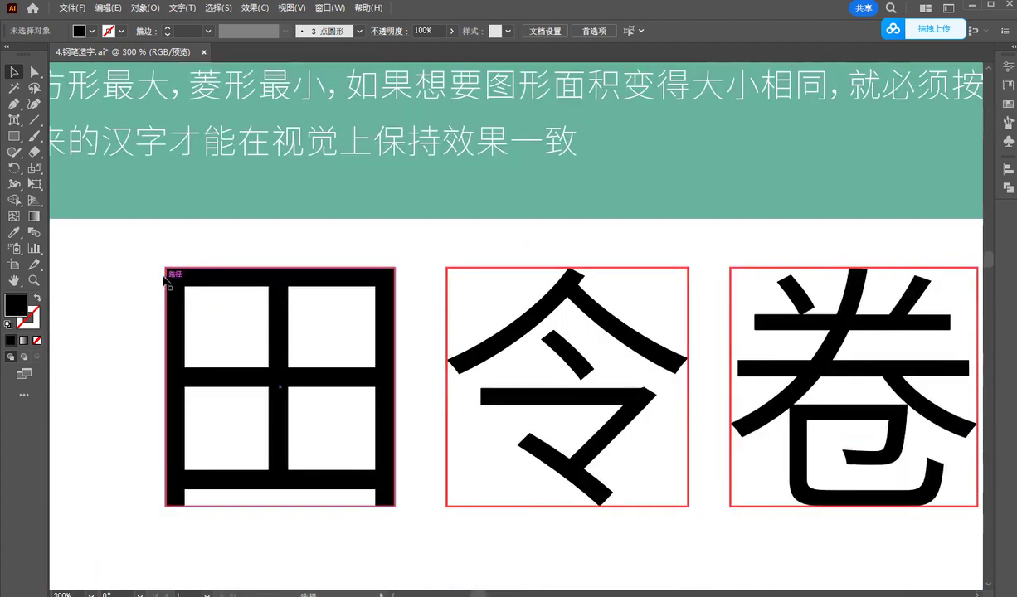
{"action": "scroll", "coordinate": [327, 315], "scroll_direction": "down", "scroll_amount": 1}
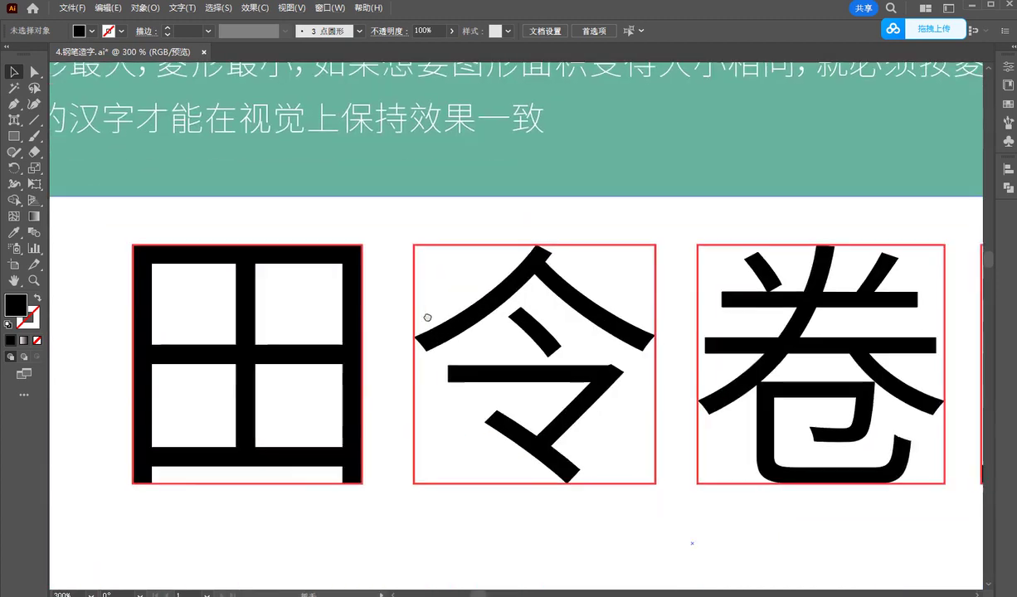
{"action": "left_click_drag", "start_coordinate": [506, 244], "coordinate": [638, 328]}
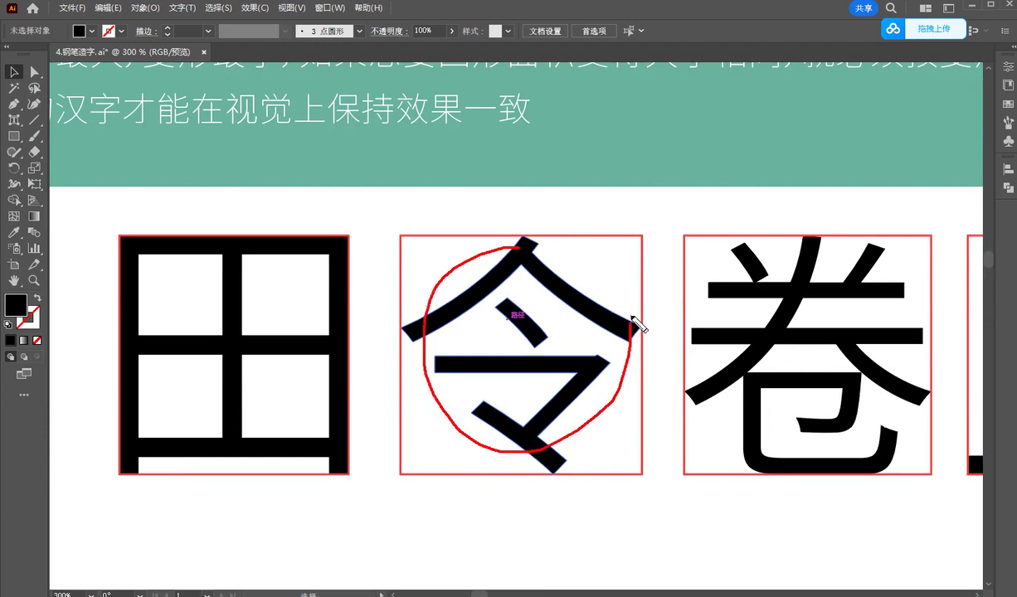
{"action": "scroll", "coordinate": [540, 286], "scroll_direction": "down", "scroll_amount": 2}
{"action": "scroll", "coordinate": [540, 290], "scroll_direction": "down", "scroll_amount": 1}
{"action": "scroll", "coordinate": [495, 266], "scroll_direction": "up", "scroll_amount": 1}
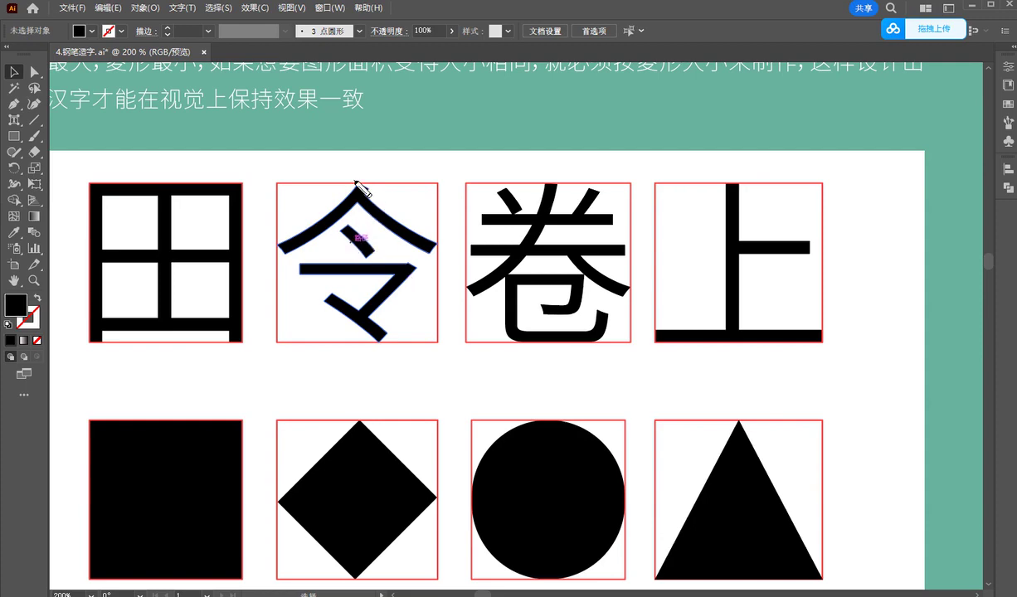
{"action": "left_click_drag", "start_coordinate": [357, 186], "coordinate": [411, 273]}
{"action": "scroll", "coordinate": [370, 265], "scroll_direction": "down", "scroll_amount": 1}
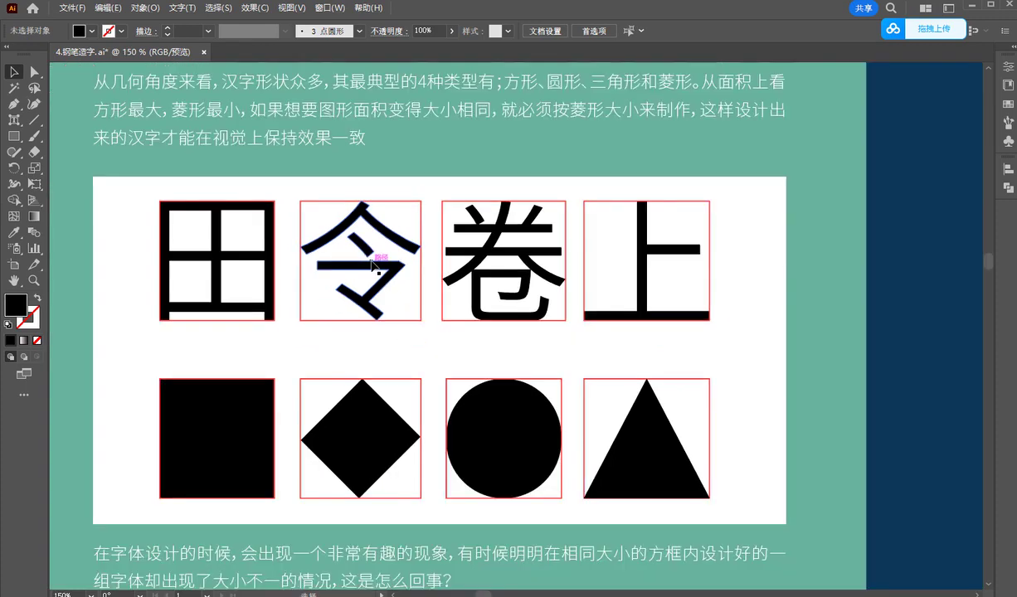
{"action": "scroll", "coordinate": [392, 309], "scroll_direction": "down", "scroll_amount": 1}
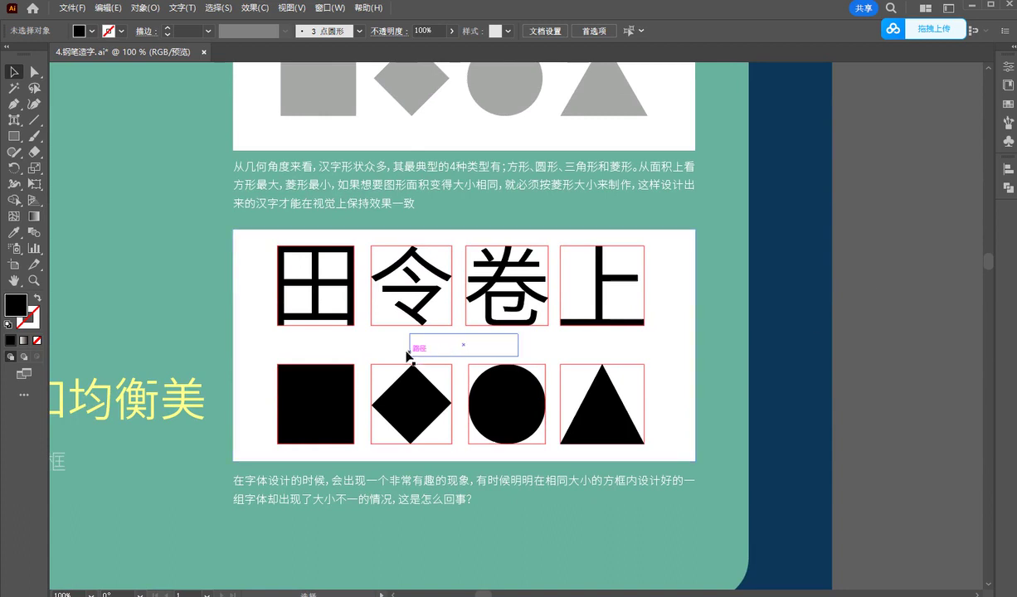
{"action": "left_click_drag", "start_coordinate": [423, 255], "coordinate": [430, 267]}
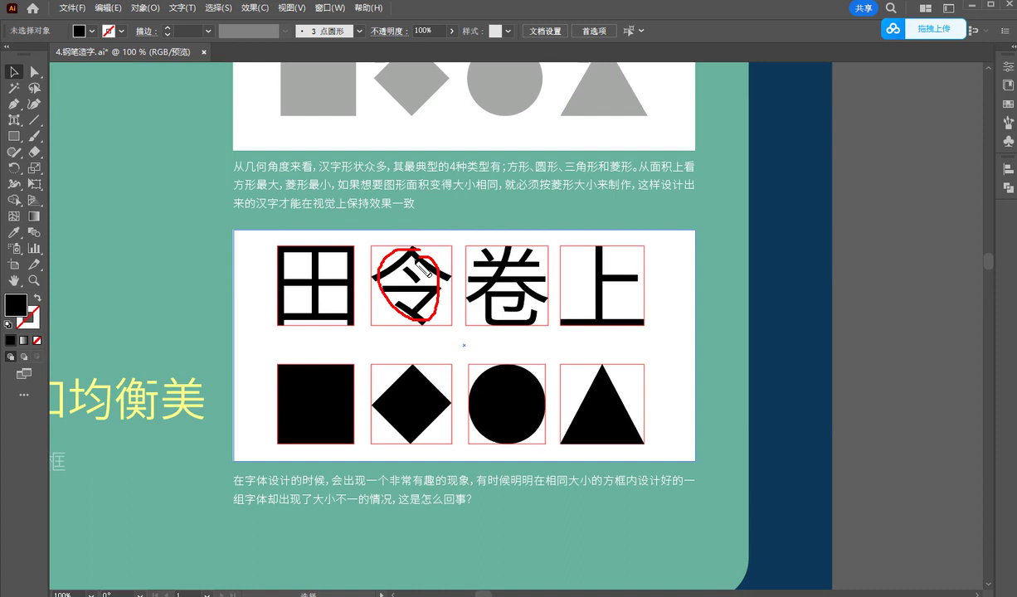
{"action": "left_click_drag", "start_coordinate": [370, 319], "coordinate": [383, 262]}
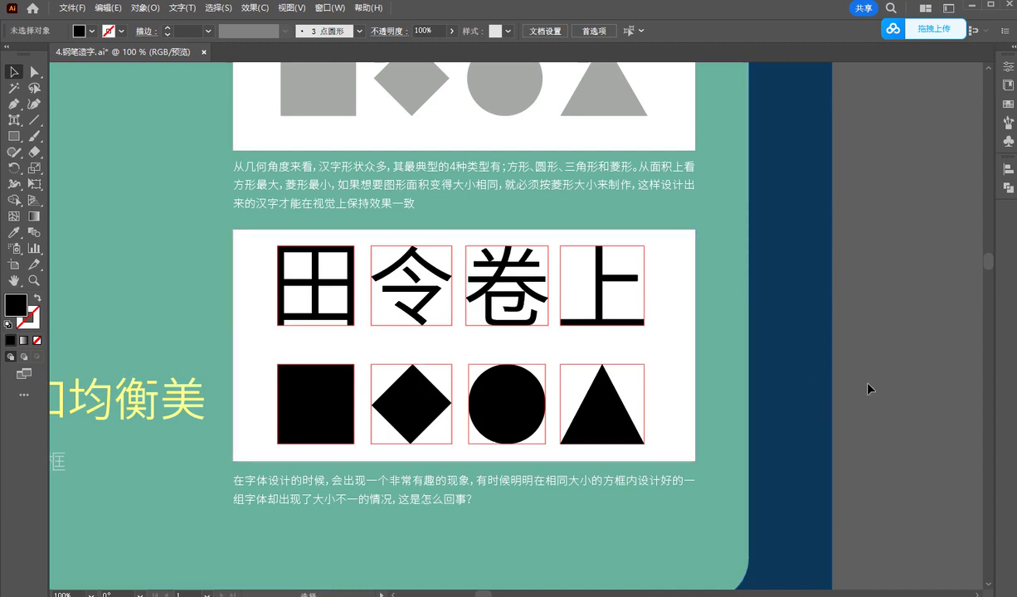
Zoom out, then zoom back in on the equal-area shape examples.
{"action": "key", "text": "ctrl+minus"}
{"action": "key", "text": "ctrl+minus"}
{"action": "scroll", "coordinate": [664, 290], "scroll_direction": "down", "scroll_amount": 5}
{"action": "scroll", "coordinate": [531, 193], "scroll_direction": "down", "scroll_amount": 3}
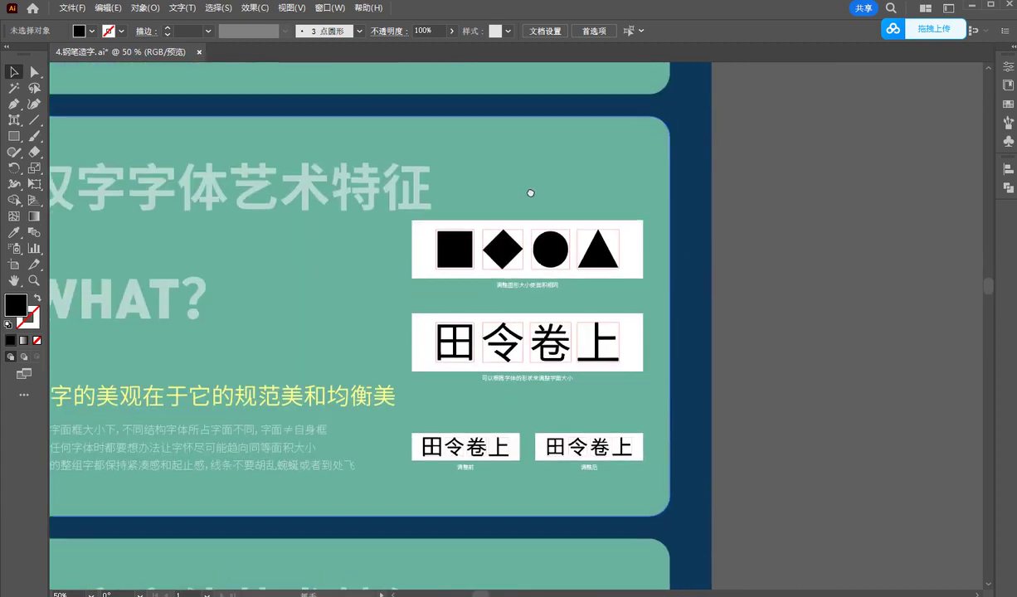
{"action": "scroll", "coordinate": [531, 193], "scroll_direction": "down", "scroll_amount": 1}
{"action": "key", "text": "ctrl+plus"}
{"action": "key", "text": "ctrl+plus"}
{"action": "scroll", "coordinate": [601, 357], "scroll_direction": "up", "scroll_amount": 3}
{"action": "key", "text": "ctrl+plus"}
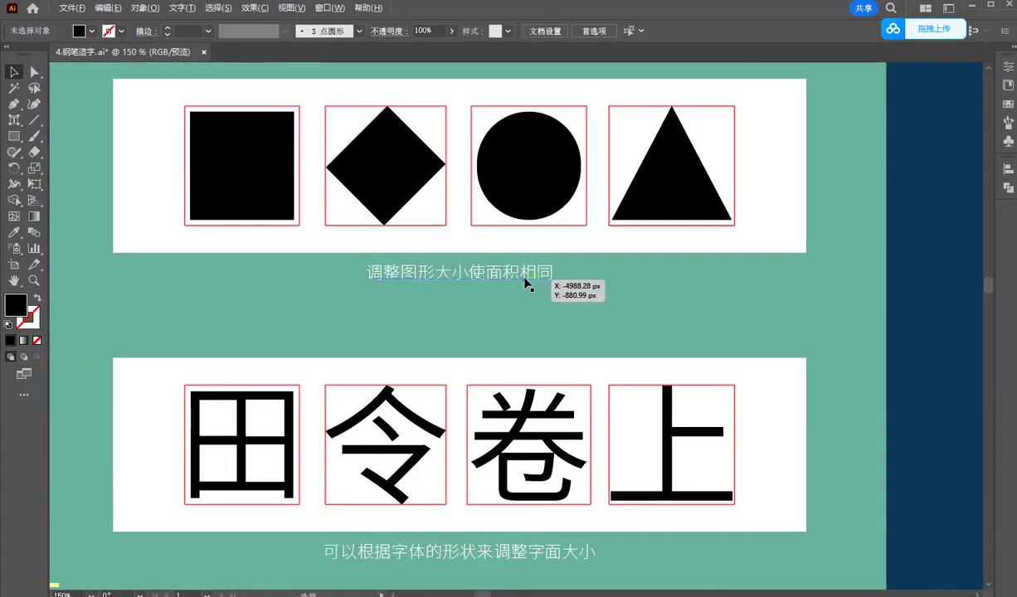
{"action": "scroll", "coordinate": [393, 240], "scroll_direction": "up", "scroll_amount": 1}
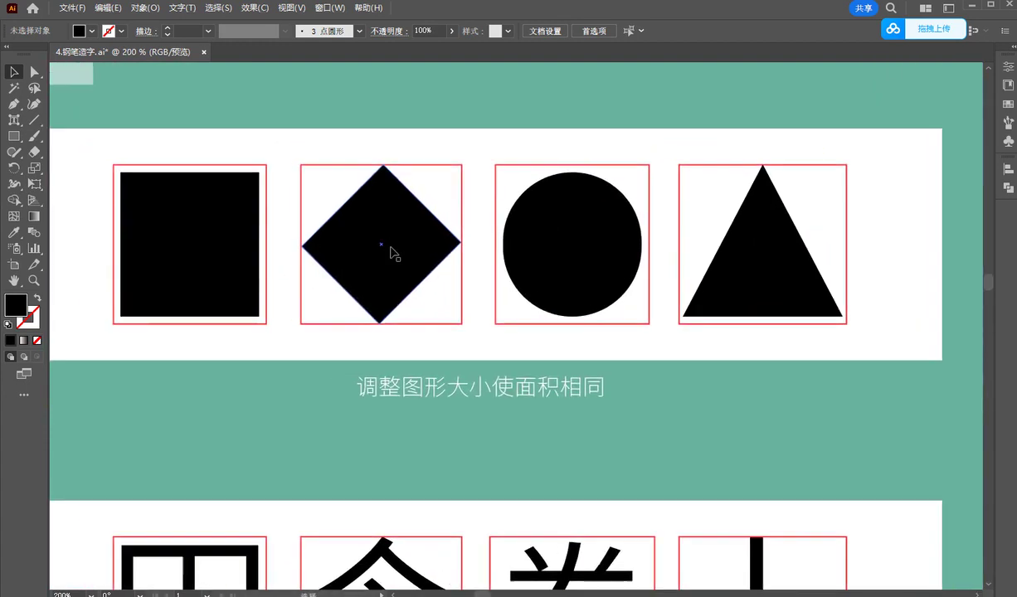
{"action": "scroll", "coordinate": [379, 237], "scroll_direction": "up", "scroll_amount": 1}
{"action": "scroll", "coordinate": [390, 237], "scroll_direction": "down", "scroll_amount": 1}
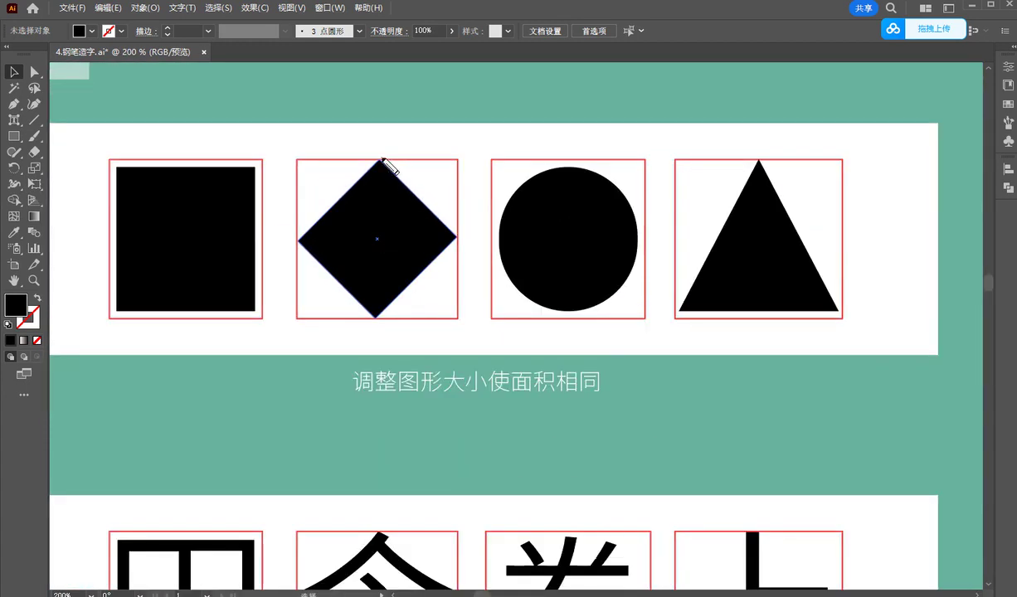
Trace the diamond, square and circle in red to compare their areas, then clear.
{"action": "mouse_move", "coordinate": [384, 170]}
{"action": "left_mouse_down"}
{"action": "mouse_move", "coordinate": [311, 253]}
{"action": "mouse_move", "coordinate": [446, 253]}
{"action": "mouse_move", "coordinate": [384, 180]}
{"action": "left_mouse_up"}
{"action": "mouse_move", "coordinate": [117, 172]}
{"action": "left_mouse_down"}
{"action": "mouse_move", "coordinate": [123, 314]}
{"action": "mouse_move", "coordinate": [260, 317]}
{"action": "mouse_move", "coordinate": [261, 224]}
{"action": "mouse_move", "coordinate": [170, 176]}
{"action": "left_mouse_up"}
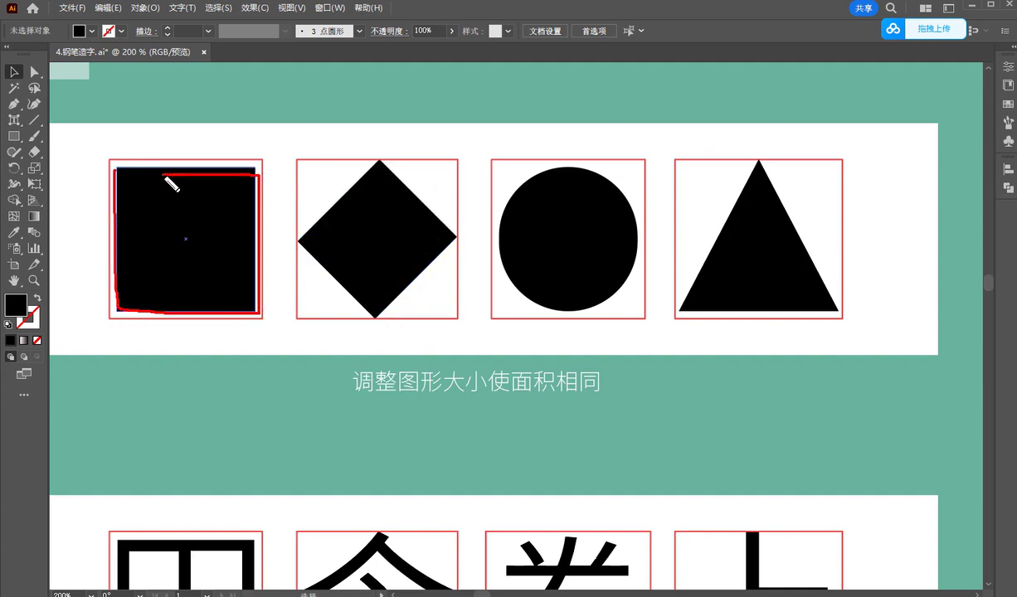
{"action": "mouse_move", "coordinate": [631, 195]}
{"action": "left_mouse_down"}
{"action": "mouse_move", "coordinate": [520, 241]}
{"action": "mouse_move", "coordinate": [632, 222]}
{"action": "left_mouse_up"}
{"action": "key", "text": "Escape"}
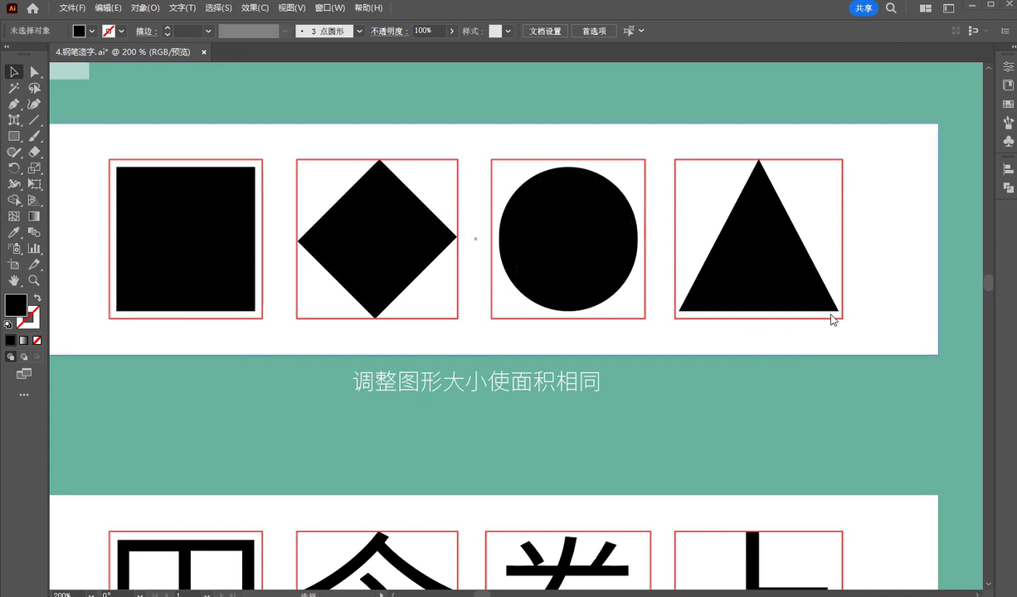
Circle the 田令卷上 characters in the size comparison, then pan right to empty canvas.
{"action": "scroll", "coordinate": [497, 295], "scroll_direction": "down", "scroll_amount": 1, "text": "alt"}
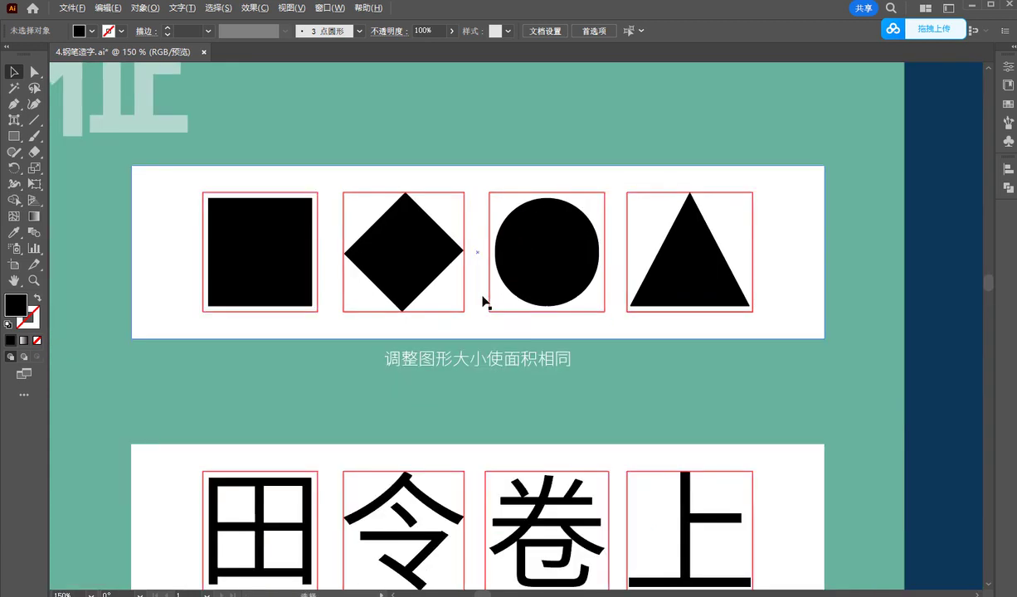
{"action": "scroll", "coordinate": [373, 348], "scroll_direction": "down", "scroll_amount": 3}
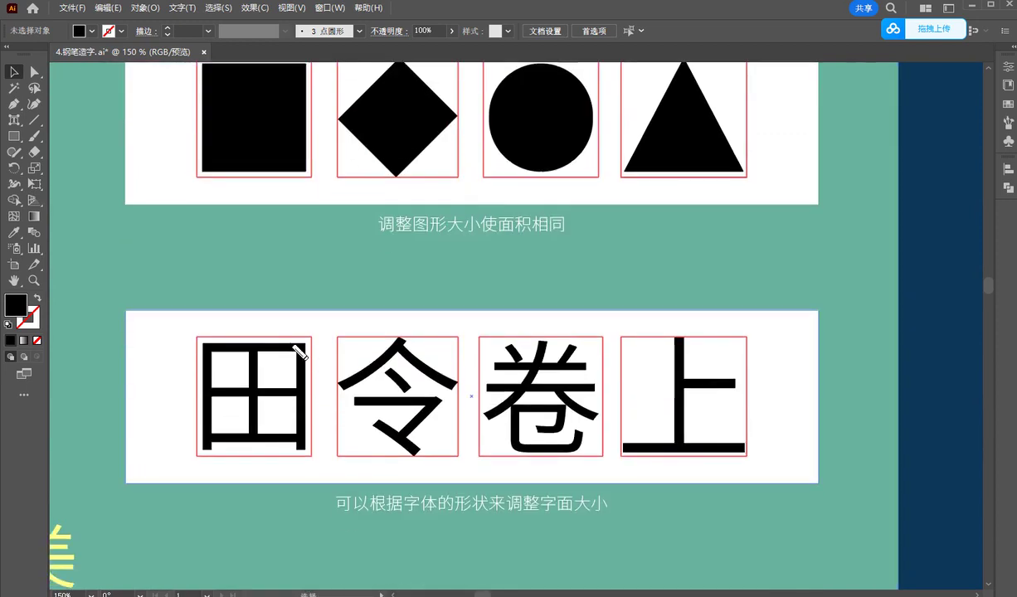
{"action": "mouse_move", "coordinate": [260, 326]}
{"action": "left_mouse_down"}
{"action": "mouse_move", "coordinate": [233, 469]}
{"action": "mouse_move", "coordinate": [687, 336]}
{"action": "mouse_move", "coordinate": [267, 374]}
{"action": "left_mouse_up"}
{"action": "mouse_move", "coordinate": [433, 428]}
{"action": "left_mouse_down"}
{"action": "mouse_move", "coordinate": [425, 484]}
{"action": "mouse_move", "coordinate": [425, 343]}
{"action": "left_mouse_up"}
{"action": "scroll", "coordinate": [290, 356], "scroll_direction": "up", "scroll_amount": 1, "text": "alt"}
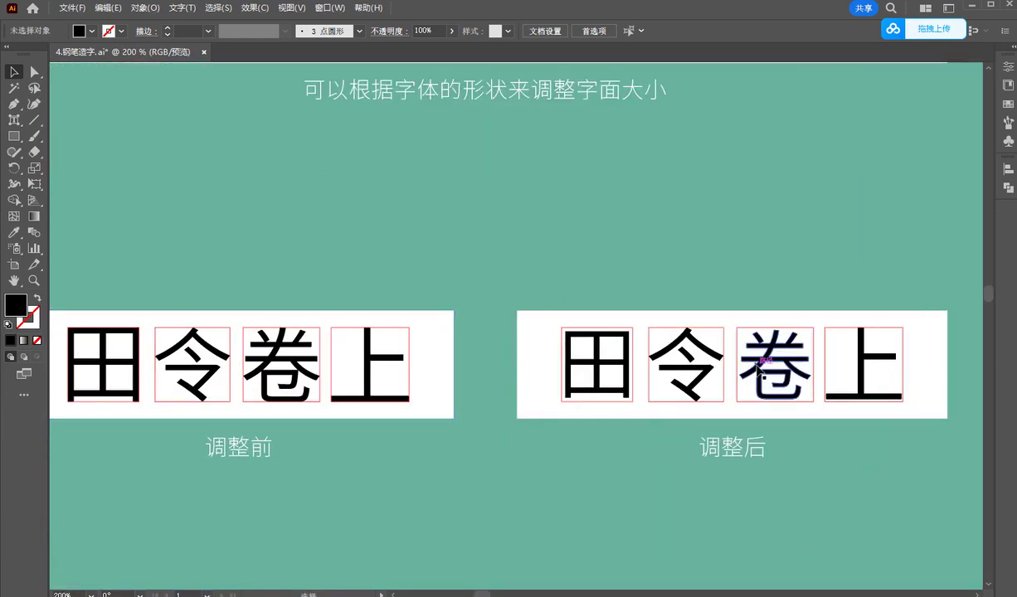
{"action": "scroll", "coordinate": [759, 369], "scroll_direction": "down", "scroll_amount": 4, "text": "alt"}
{"action": "scroll", "coordinate": [435, 290], "scroll_direction": "right", "scroll_amount": 5}
{"action": "scroll", "coordinate": [435, 290], "scroll_direction": "right", "scroll_amount": 5}
Place a 滚滚长江东逝水 line on the blank canvas with the horizontal Type tool.
{"action": "left_click", "coordinate": [15, 121]}
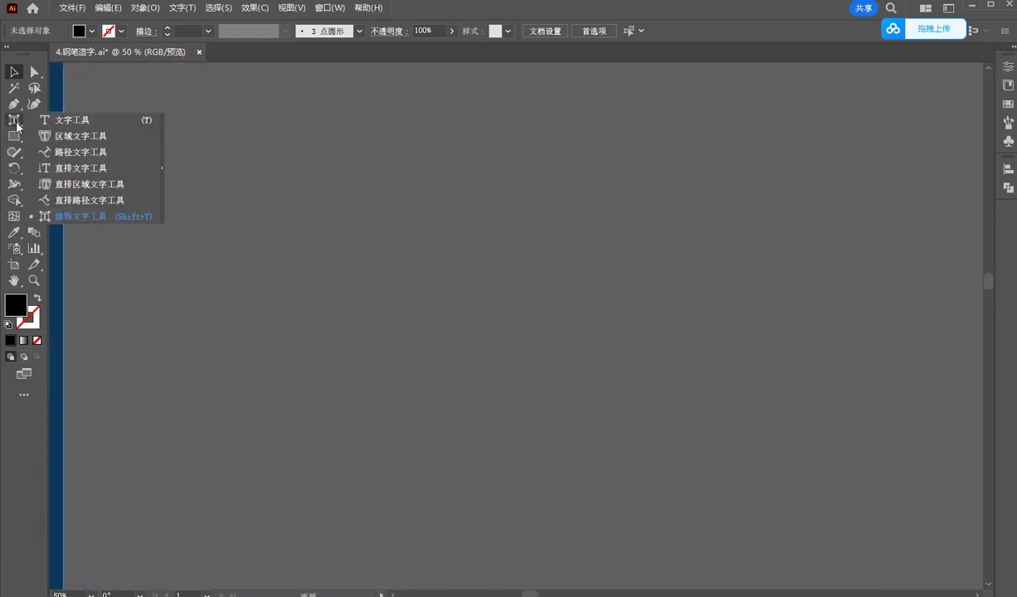
{"action": "left_click", "coordinate": [71, 120]}
{"action": "key", "text": "ctrl+1"}
{"action": "left_click", "coordinate": [316, 202]}
{"action": "left_click", "coordinate": [14, 72]}
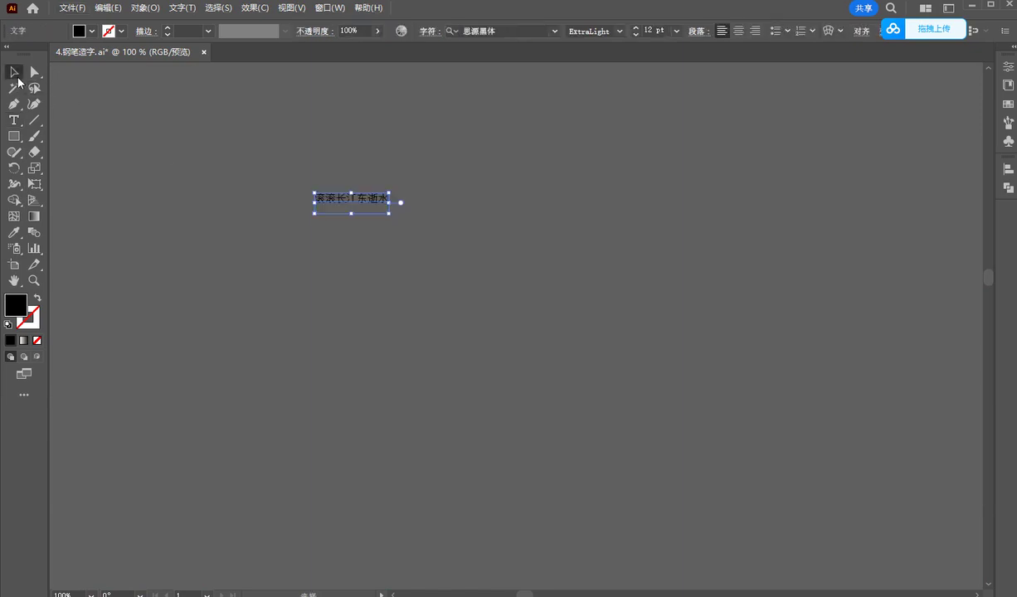
Enlarge the line to about 69 pt and change its weight from ExtraLight to Normal.
{"action": "left_click", "coordinate": [391, 220]}
{"action": "left_click", "coordinate": [386, 207]}
{"action": "left_click_drag", "start_coordinate": [388, 213], "coordinate": [740, 352]}
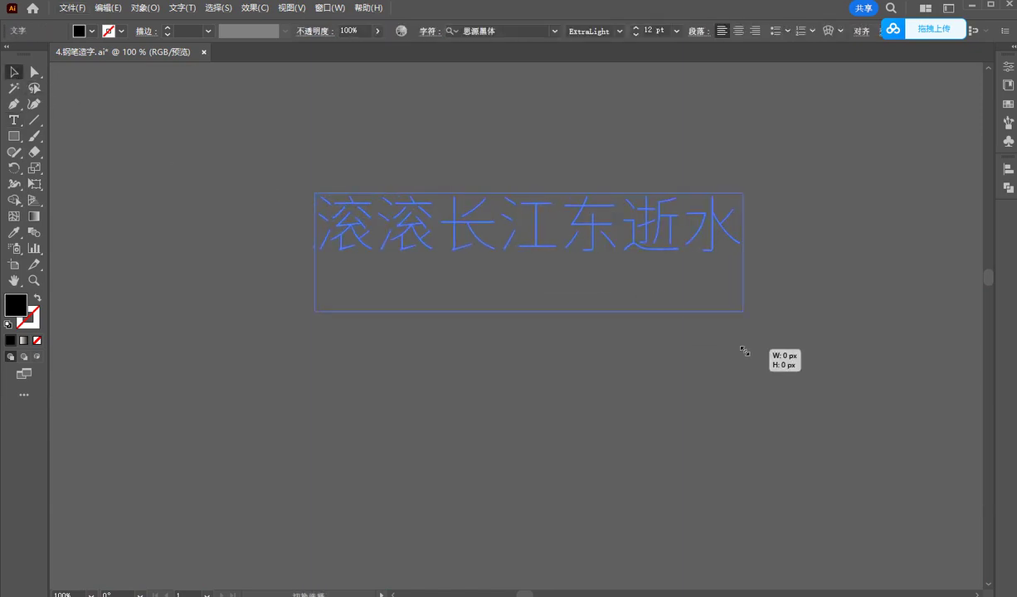
{"action": "left_click", "coordinate": [606, 33]}
{"action": "left_click", "coordinate": [585, 59]}
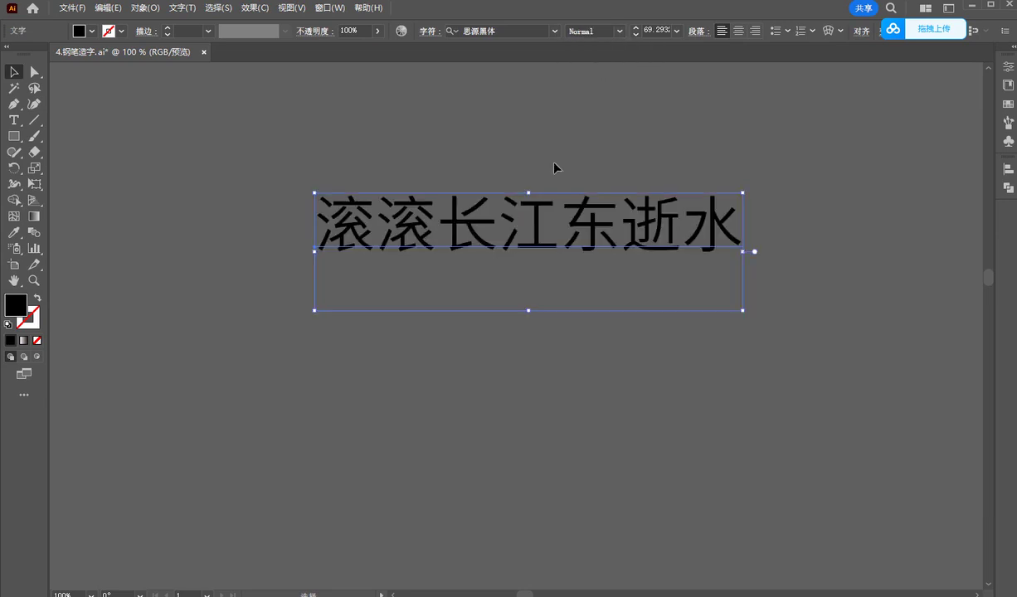
{"action": "scroll", "coordinate": [514, 204], "scroll_direction": "up", "scroll_amount": 1}
Create outlines from the 滚滚长江东逝水 text and zoom in on the glyphs.
{"action": "key", "text": "ctrl+shift+o"}
{"action": "scroll", "coordinate": [521, 210], "scroll_direction": "up", "scroll_amount": 1}
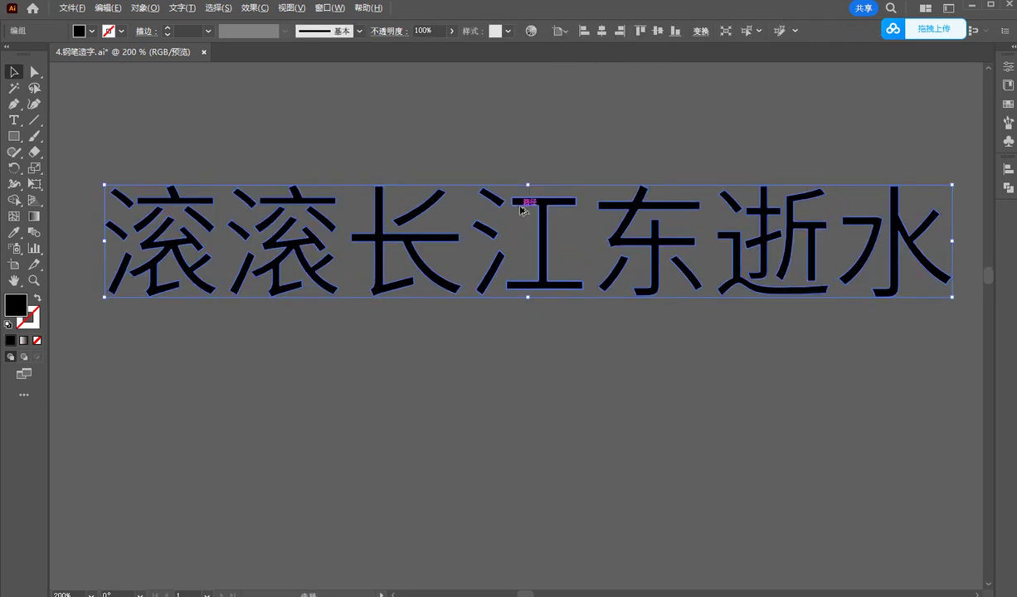
{"action": "scroll", "coordinate": [387, 302], "scroll_direction": "up", "scroll_amount": 1}
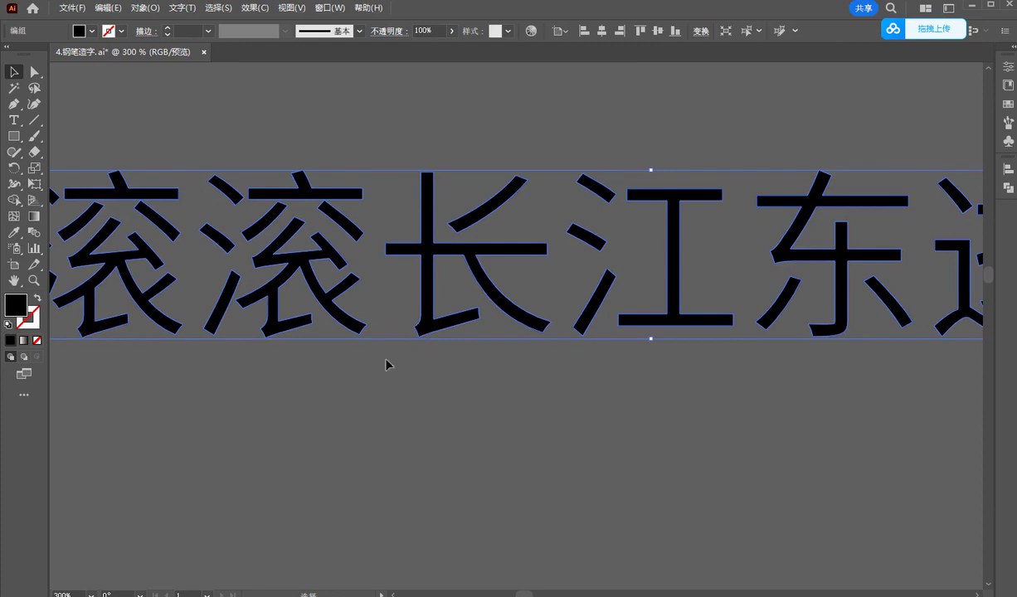
{"action": "scroll", "coordinate": [391, 352], "scroll_direction": "up", "scroll_amount": 1}
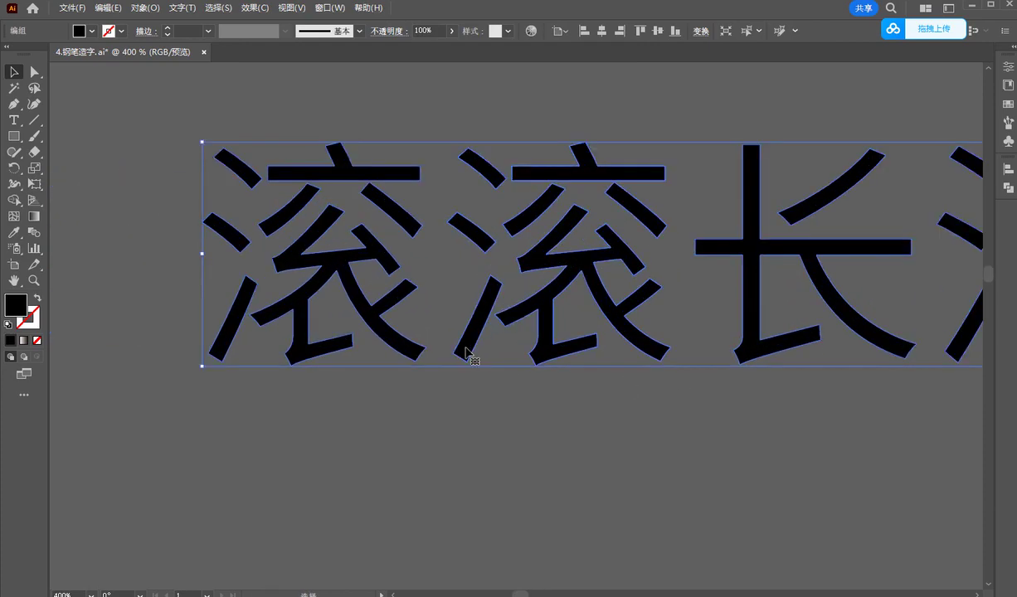
{"action": "scroll", "coordinate": [466, 353], "scroll_direction": "up", "scroll_amount": 1}
{"action": "scroll", "coordinate": [398, 373], "scroll_direction": "down", "scroll_amount": 2}
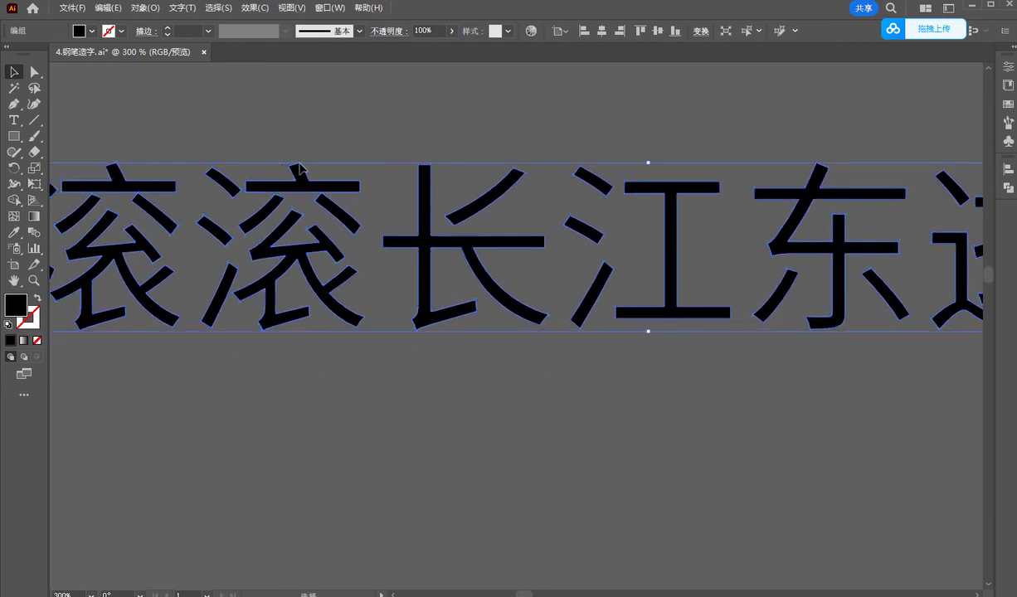
{"action": "scroll", "coordinate": [280, 180], "scroll_direction": "up", "scroll_amount": 2}
{"action": "scroll", "coordinate": [399, 212], "scroll_direction": "up", "scroll_amount": 1}
{"action": "scroll", "coordinate": [396, 210], "scroll_direction": "up", "scroll_amount": 1}
{"action": "scroll", "coordinate": [403, 201], "scroll_direction": "down", "scroll_amount": 3}
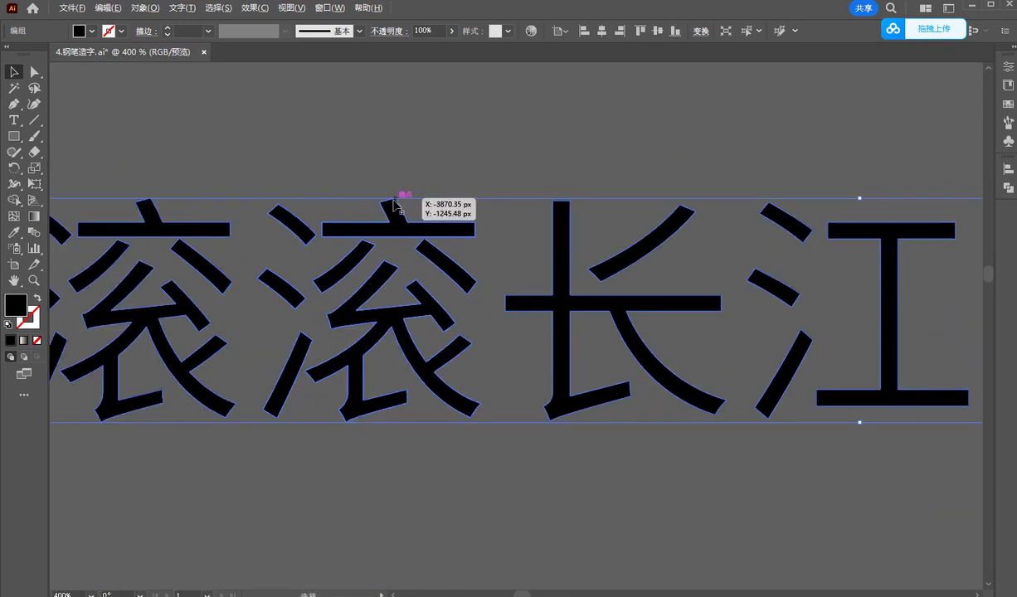
Pan across the outlined characters to inspect their strokes and anchor points.
{"action": "scroll", "coordinate": [378, 257], "scroll_direction": "right", "scroll_amount": 2}
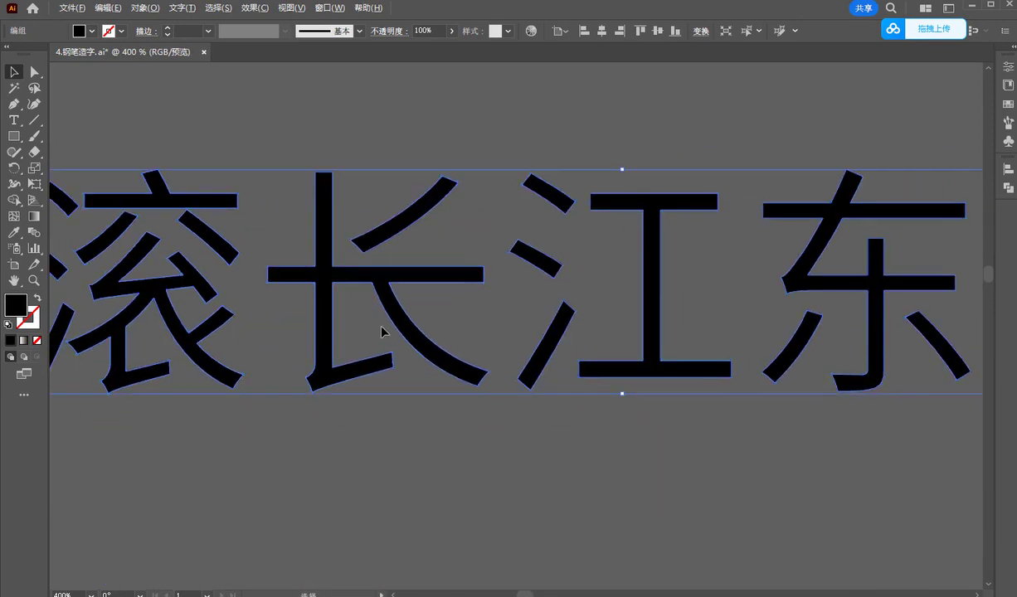
{"action": "scroll", "coordinate": [311, 169], "scroll_direction": "up", "scroll_amount": 1}
{"action": "scroll", "coordinate": [313, 171], "scroll_direction": "up", "scroll_amount": 4}
{"action": "scroll", "coordinate": [374, 184], "scroll_direction": "down", "scroll_amount": 2}
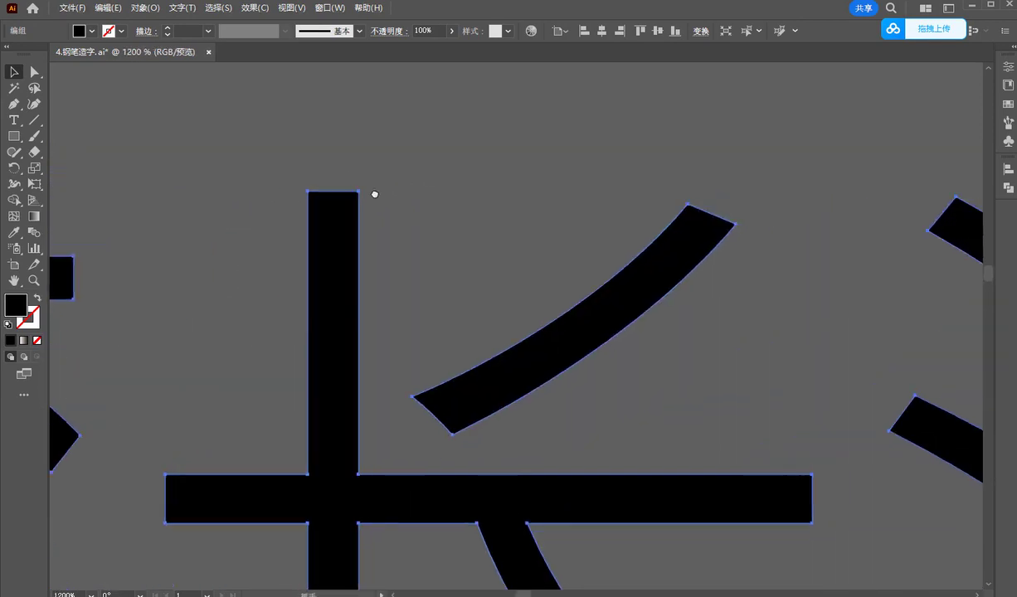
{"action": "scroll", "coordinate": [324, 200], "scroll_direction": "up", "scroll_amount": 1}
{"action": "scroll", "coordinate": [305, 206], "scroll_direction": "down", "scroll_amount": 1}
{"action": "scroll", "coordinate": [363, 419], "scroll_direction": "down", "scroll_amount": 2}
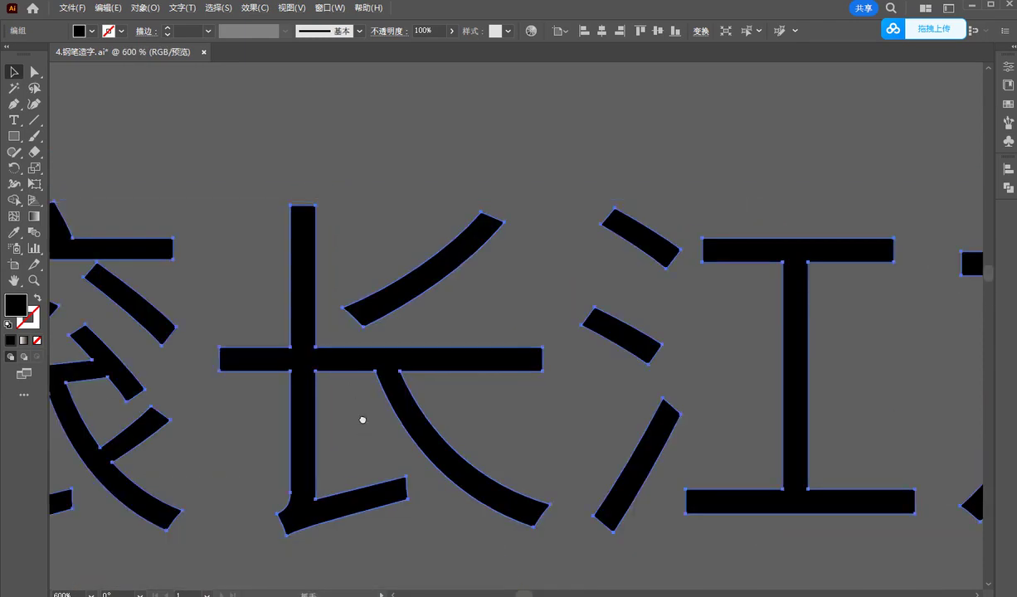
{"action": "scroll", "coordinate": [306, 390], "scroll_direction": "up", "scroll_amount": 2}
{"action": "scroll", "coordinate": [318, 354], "scroll_direction": "up", "scroll_amount": 1}
{"action": "scroll", "coordinate": [314, 347], "scroll_direction": "down", "scroll_amount": 2}
{"action": "scroll", "coordinate": [393, 338], "scroll_direction": "down", "scroll_amount": 1}
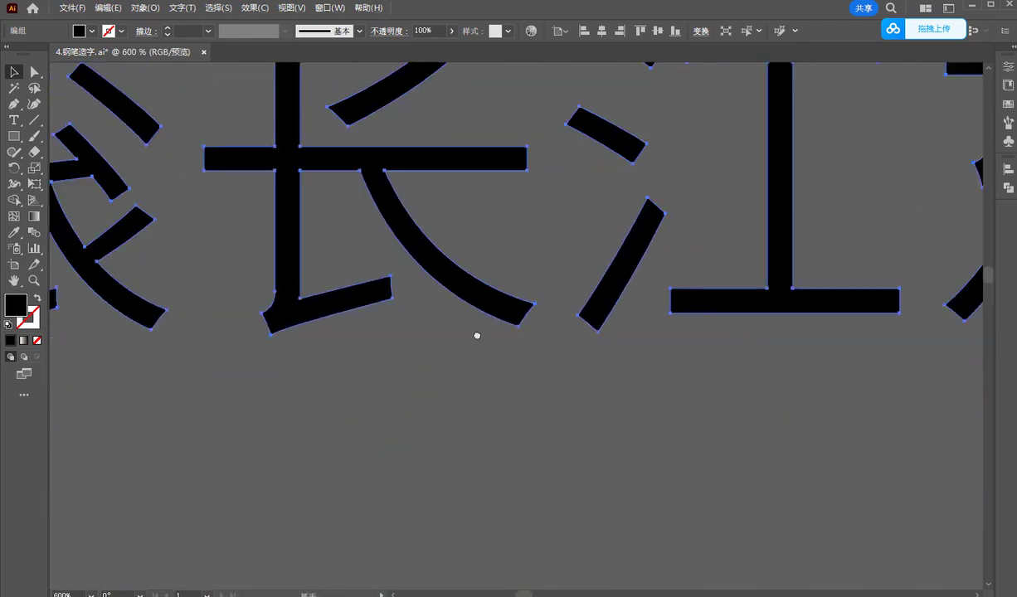
{"action": "scroll", "coordinate": [437, 342], "scroll_direction": "down", "scroll_amount": 2}
{"action": "scroll", "coordinate": [410, 385], "scroll_direction": "up", "scroll_amount": 1}
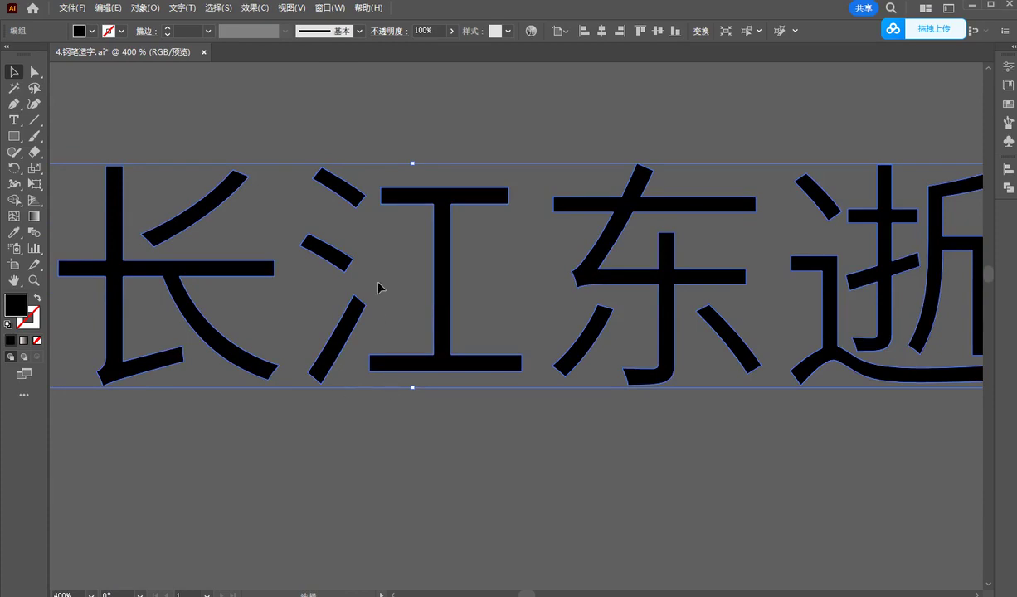
{"action": "scroll", "coordinate": [302, 197], "scroll_direction": "right", "scroll_amount": 3}
{"action": "scroll", "coordinate": [404, 173], "scroll_direction": "up", "scroll_amount": 3}
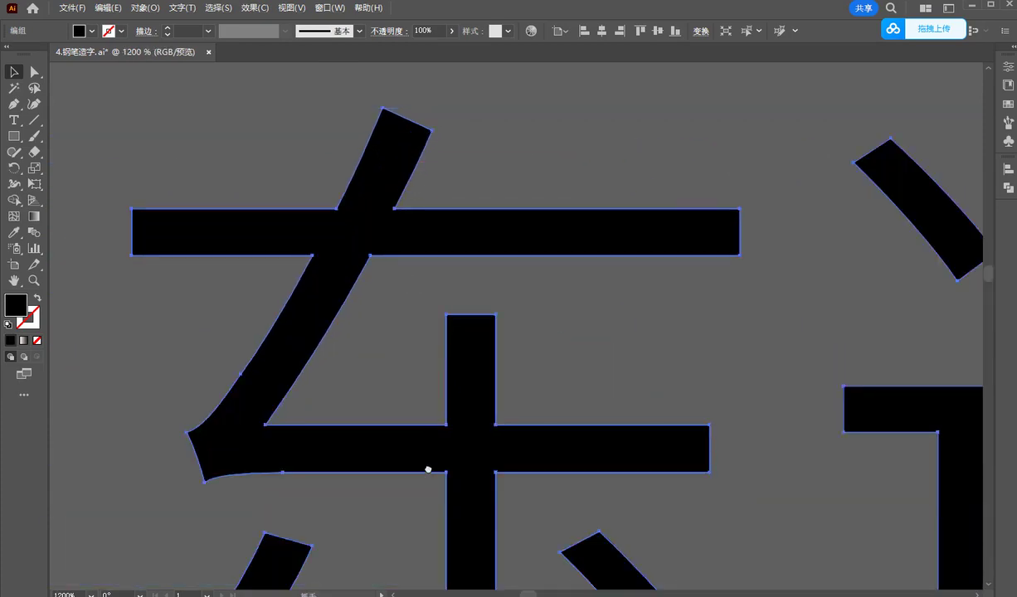
{"action": "scroll", "coordinate": [445, 220], "scroll_direction": "down", "scroll_amount": 5}
{"action": "scroll", "coordinate": [393, 340], "scroll_direction": "down", "scroll_amount": 1}
{"action": "scroll", "coordinate": [282, 403], "scroll_direction": "down", "scroll_amount": 1}
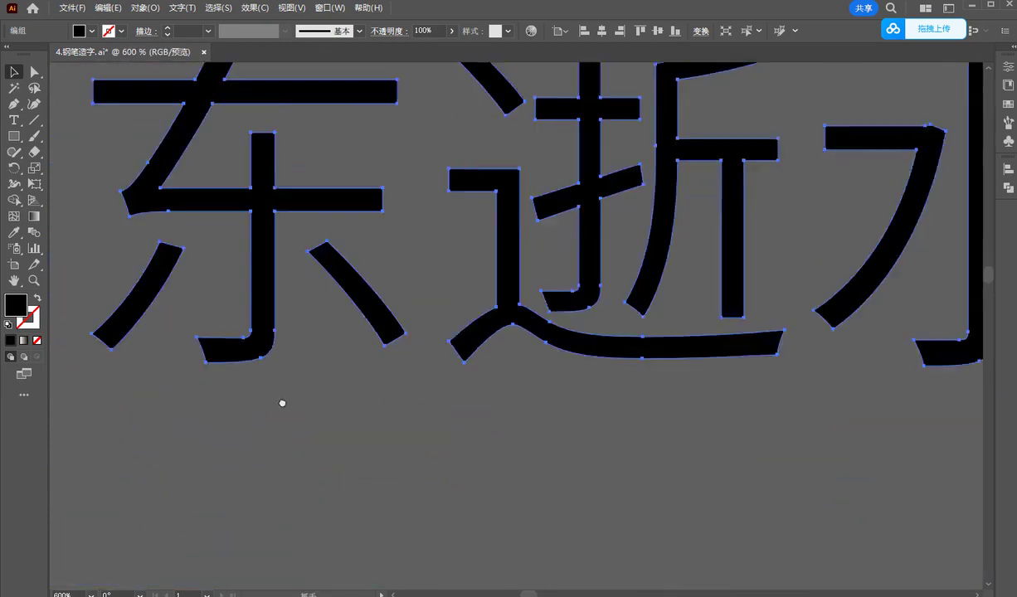
{"action": "scroll", "coordinate": [404, 425], "scroll_direction": "right", "scroll_amount": 3}
{"action": "scroll", "coordinate": [449, 215], "scroll_direction": "up", "scroll_amount": 1}
{"action": "scroll", "coordinate": [822, 177], "scroll_direction": "up", "scroll_amount": 2}
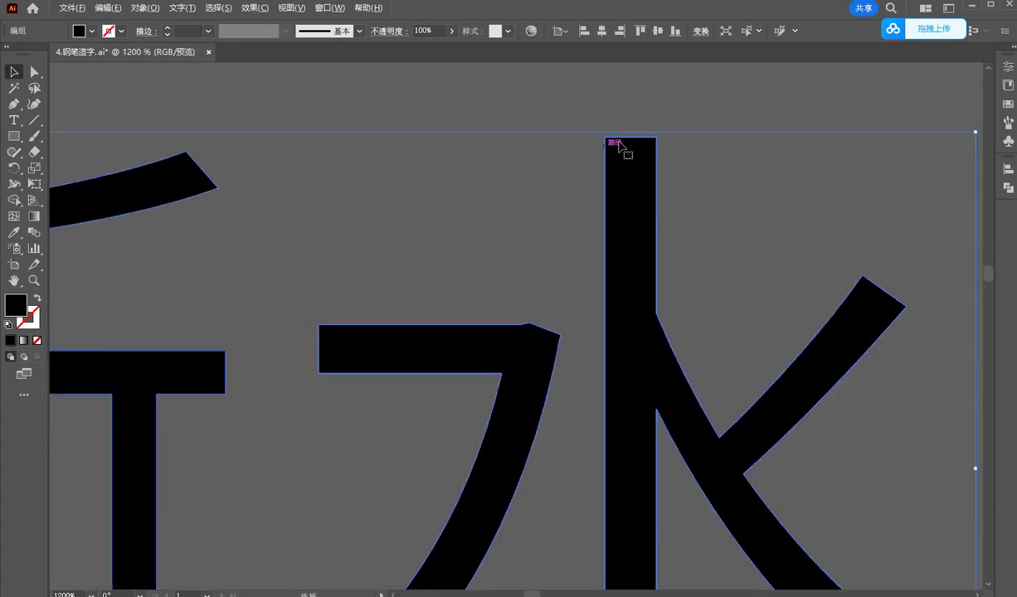
{"action": "scroll", "coordinate": [601, 254], "scroll_direction": "down", "scroll_amount": 5}
{"action": "scroll", "coordinate": [549, 238], "scroll_direction": "down", "scroll_amount": 1}
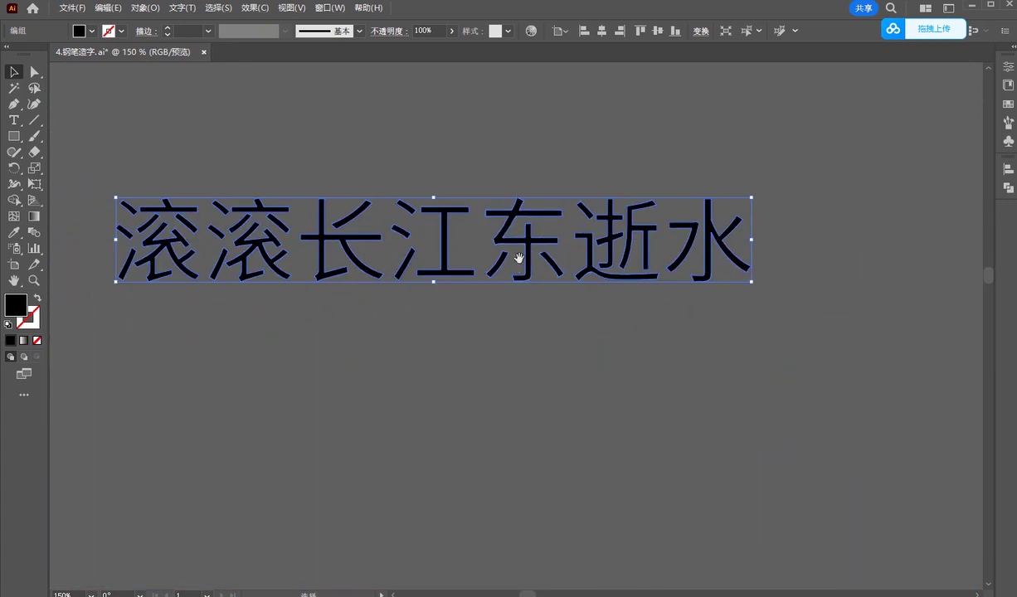
{"action": "scroll", "coordinate": [539, 257], "scroll_direction": "down", "scroll_amount": 1}
{"action": "scroll", "coordinate": [572, 251], "scroll_direction": "left", "scroll_amount": 2}
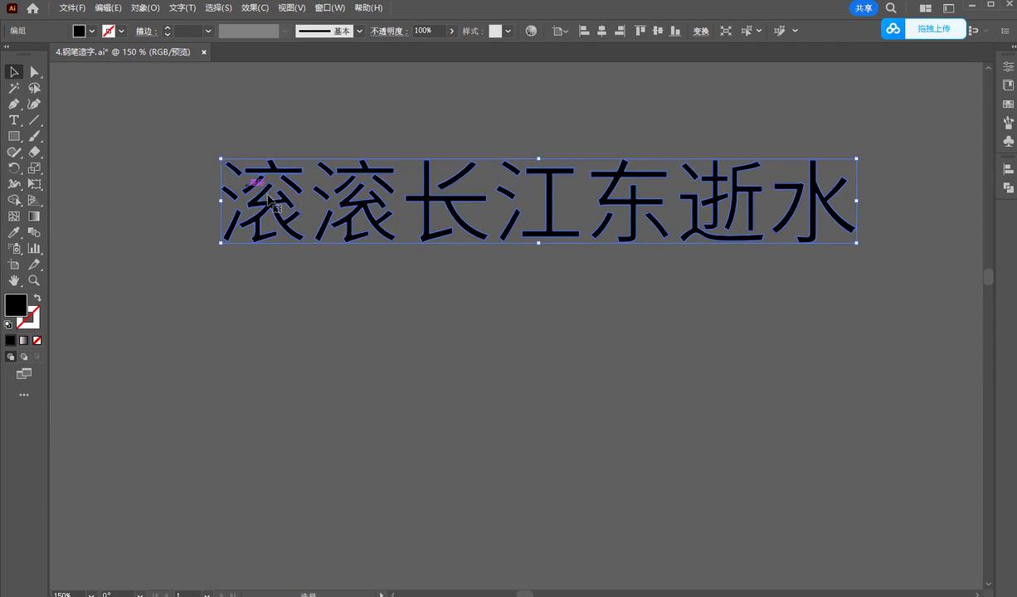
{"action": "scroll", "coordinate": [365, 213], "scroll_direction": "up", "scroll_amount": 1, "text": "alt"}
{"action": "scroll", "coordinate": [364, 213], "scroll_direction": "down", "scroll_amount": 2, "text": "alt"}
Alt-drag a copy of the 滚滚长江东逝水 line below the original.
{"action": "left_click_drag", "start_coordinate": [384, 166], "coordinate": [384, 294], "text": "alt"}
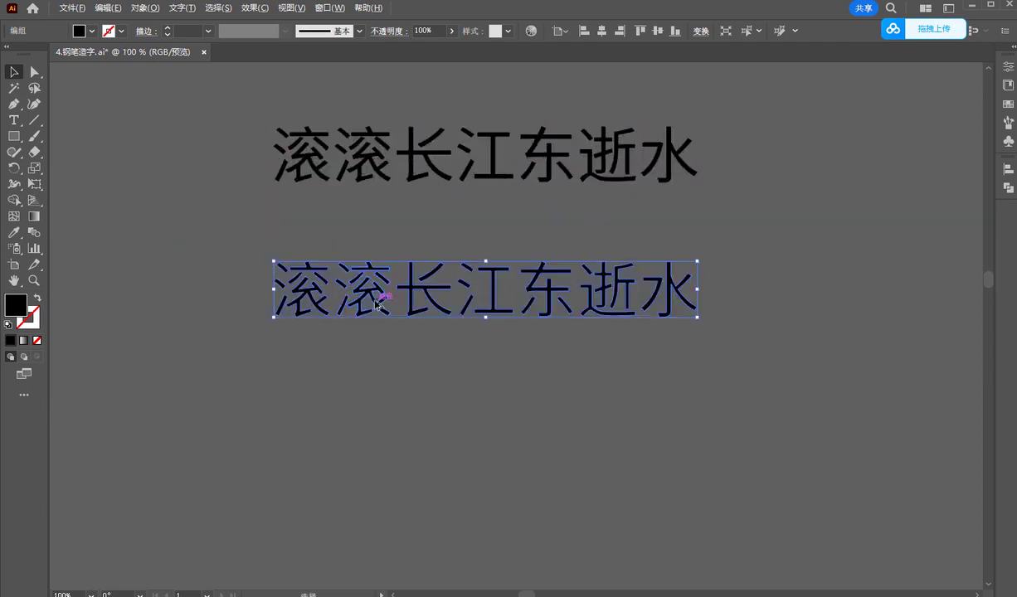
{"action": "scroll", "coordinate": [384, 286], "scroll_direction": "up", "scroll_amount": 2, "text": "alt"}
{"action": "right_click", "coordinate": [384, 286]}
{"action": "left_click", "coordinate": [447, 459]}
{"action": "left_click", "coordinate": [305, 374]}
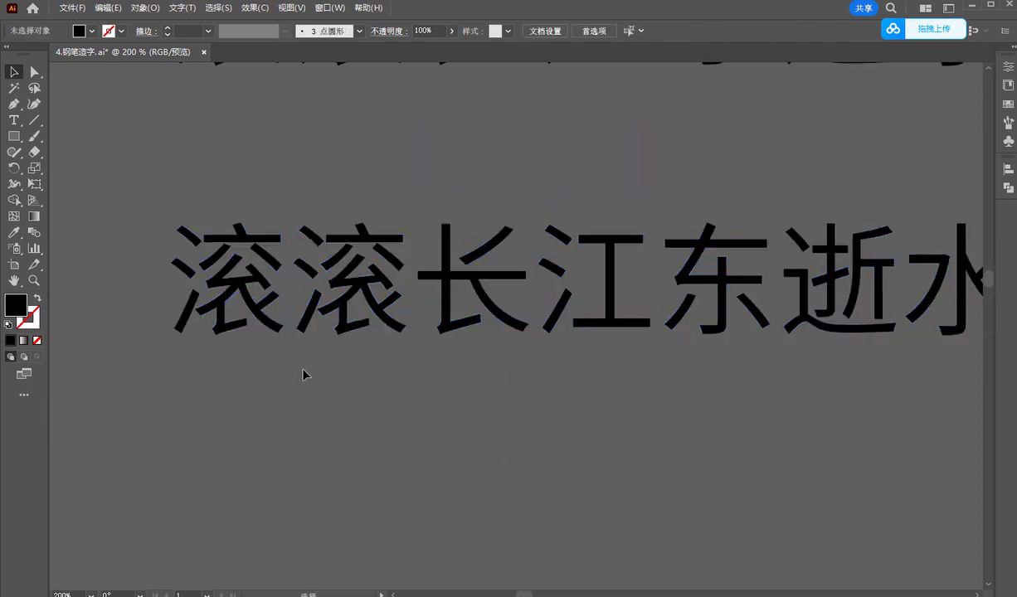
{"action": "scroll", "coordinate": [254, 308], "scroll_direction": "up", "scroll_amount": 2, "text": "alt"}
{"action": "scroll", "coordinate": [254, 308], "scroll_direction": "left", "scroll_amount": 3}
Draw an unfilled square frame around the first 滚.
{"action": "left_click", "coordinate": [14, 136]}
{"action": "key", "text": "shift+x"}
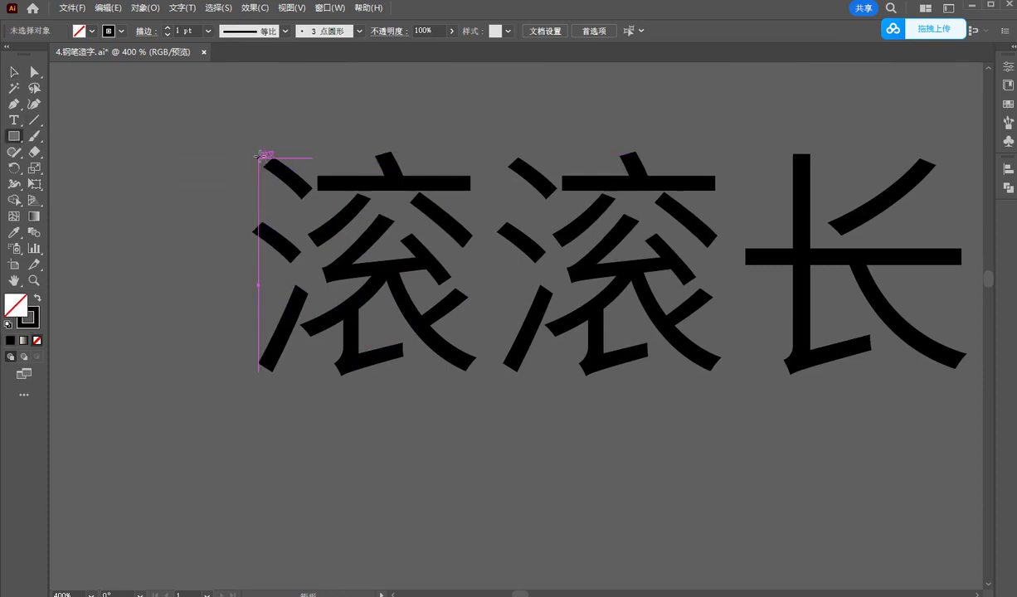
{"action": "mouse_move", "coordinate": [252, 157]}
{"action": "left_mouse_down"}
{"action": "mouse_move", "coordinate": [452, 364]}
{"action": "mouse_move", "coordinate": [475, 376]}
{"action": "left_mouse_up"}
{"action": "scroll", "coordinate": [365, 166], "scroll_direction": "up", "scroll_amount": 3}
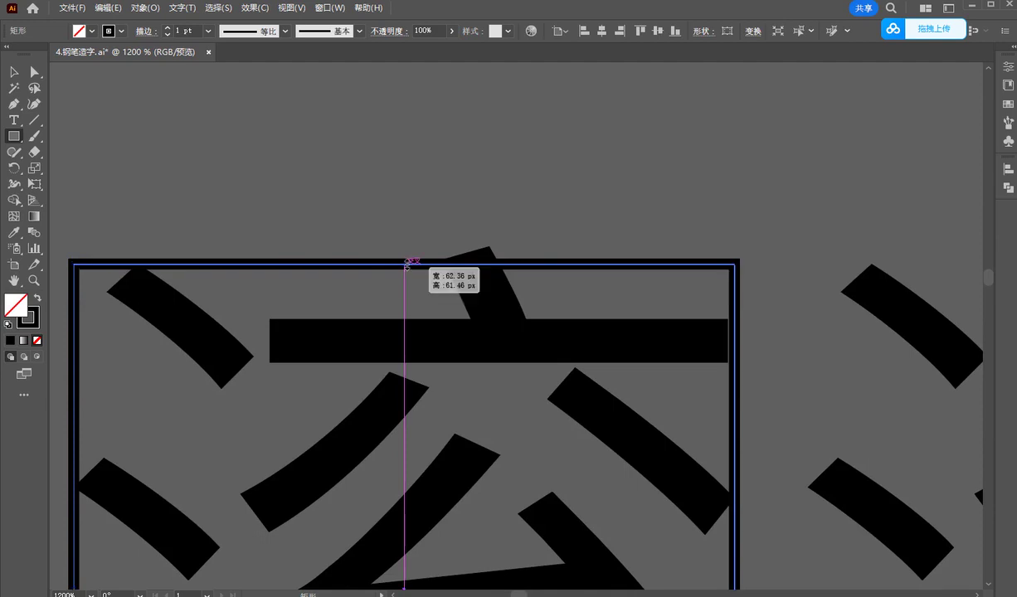
{"action": "scroll", "coordinate": [362, 232], "scroll_direction": "down", "scroll_amount": 3}
Copy the square frame across so it surrounds 江.
{"action": "key", "text": "v"}
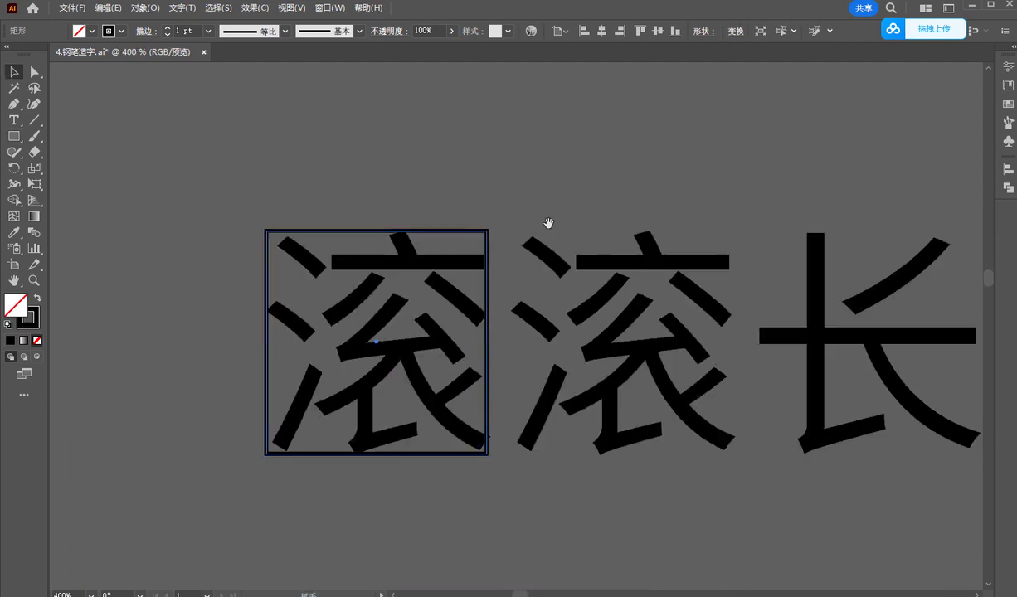
{"action": "left_click_drag", "start_coordinate": [547, 222], "coordinate": [279, 122]}
{"action": "scroll", "coordinate": [266, 192], "scroll_direction": "down", "scroll_amount": 1}
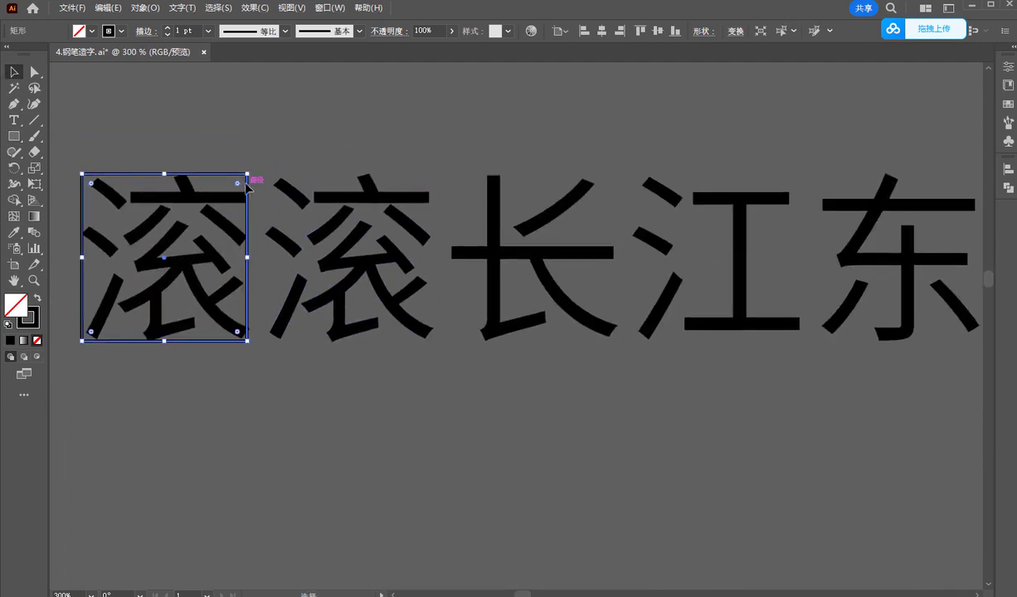
{"action": "left_click_drag", "start_coordinate": [247, 186], "coordinate": [797, 186]}
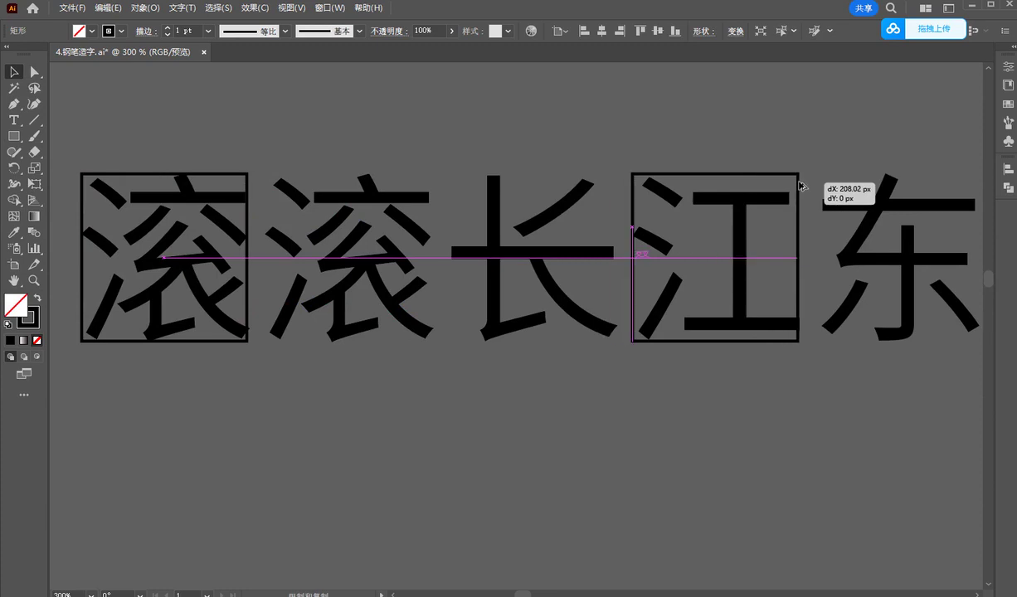
{"action": "scroll", "coordinate": [576, 241], "scroll_direction": "up", "scroll_amount": 3}
{"action": "scroll", "coordinate": [580, 216], "scroll_direction": "up", "scroll_amount": 2}
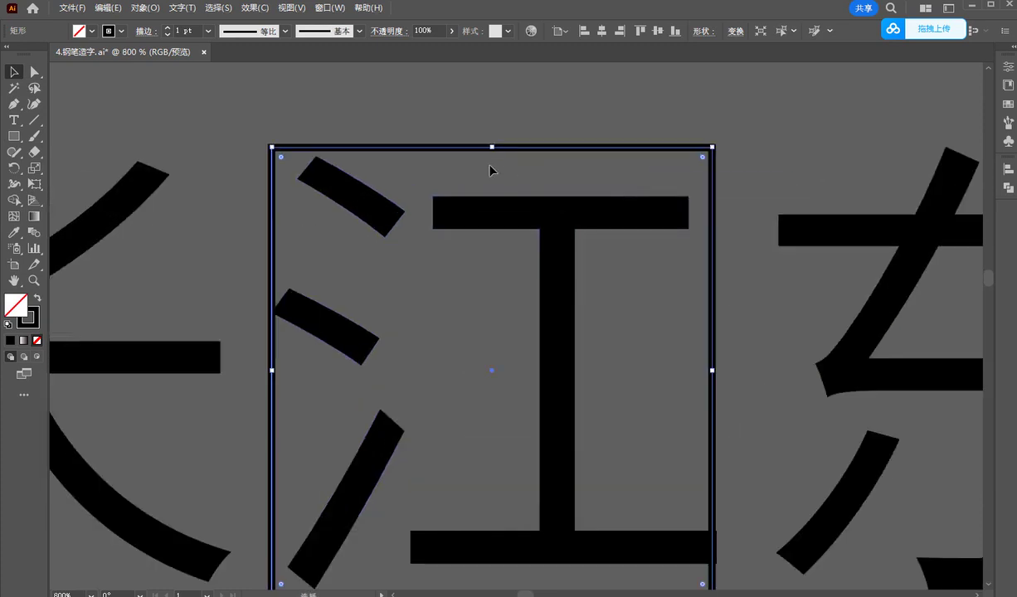
{"action": "left_click_drag", "start_coordinate": [492, 147], "coordinate": [492, 154]}
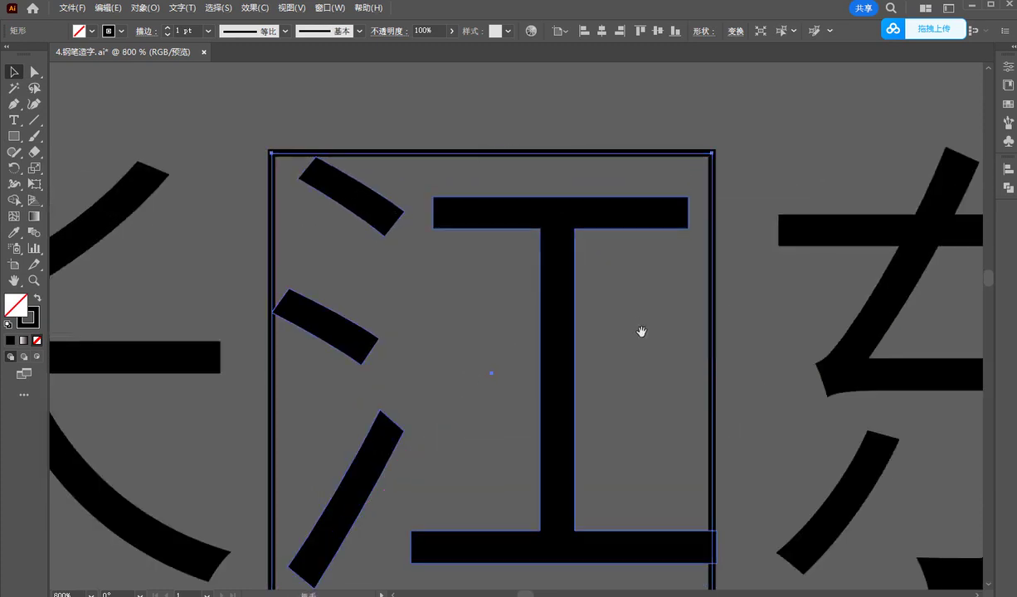
{"action": "scroll", "coordinate": [786, 321], "scroll_direction": "down", "scroll_amount": 3}
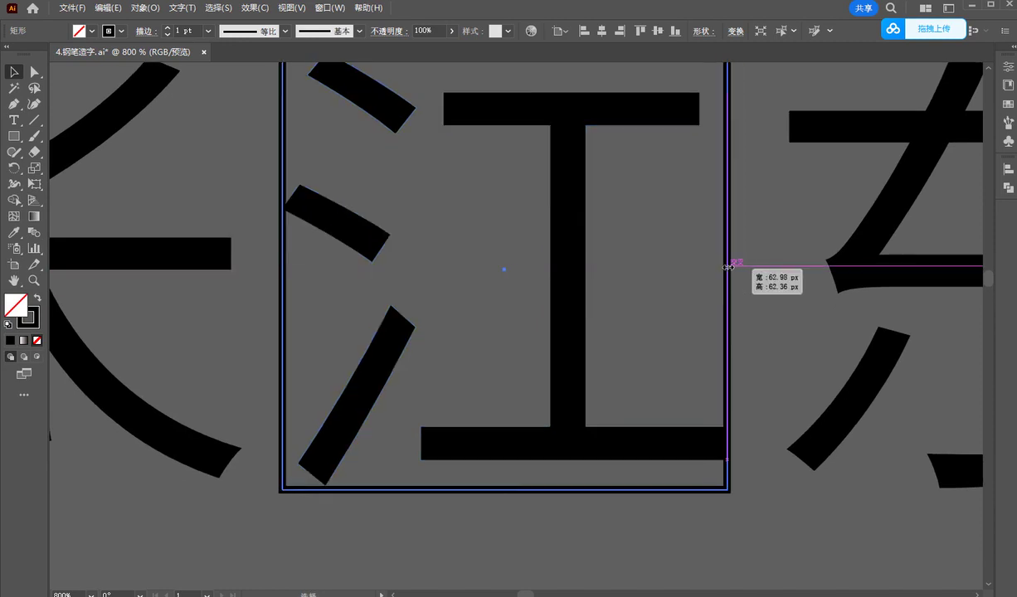
Adjust the 江 frame's right, left and bottom edges to fit the character.
{"action": "left_click_drag", "start_coordinate": [721, 270], "coordinate": [728, 270]}
{"action": "mouse_move", "coordinate": [285, 270]}
{"action": "left_mouse_down"}
{"action": "mouse_move", "coordinate": [268, 270]}
{"action": "mouse_move", "coordinate": [281, 271]}
{"action": "left_mouse_up"}
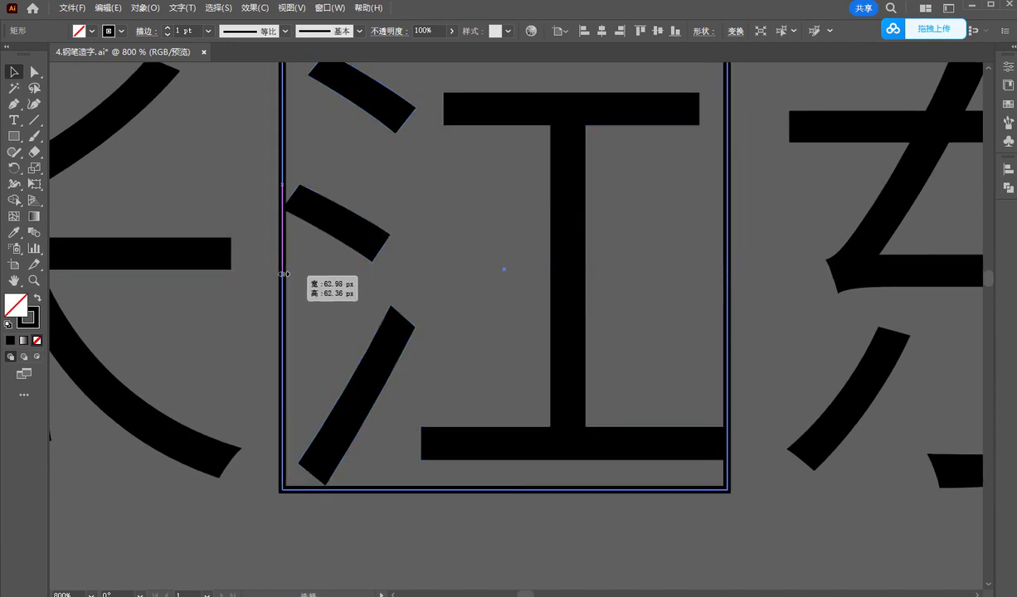
{"action": "scroll", "coordinate": [349, 282], "scroll_direction": "down", "scroll_amount": 1}
{"action": "scroll", "coordinate": [415, 311], "scroll_direction": "up", "scroll_amount": 1}
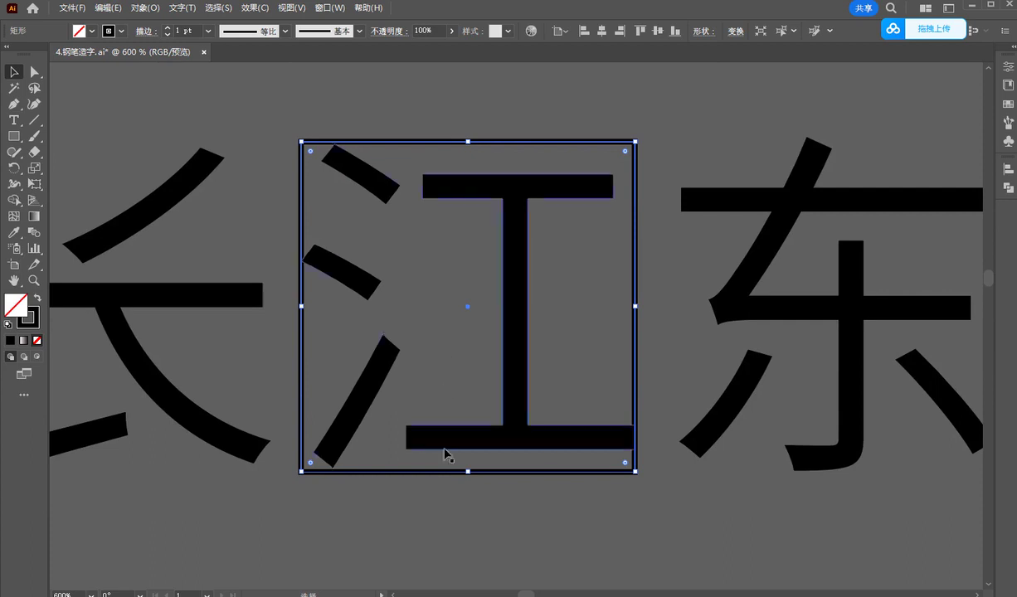
{"action": "scroll", "coordinate": [387, 499], "scroll_direction": "up", "scroll_amount": 2}
{"action": "scroll", "coordinate": [387, 499], "scroll_direction": "up", "scroll_amount": 1}
{"action": "left_click_drag", "start_coordinate": [598, 417], "coordinate": [597, 411]}
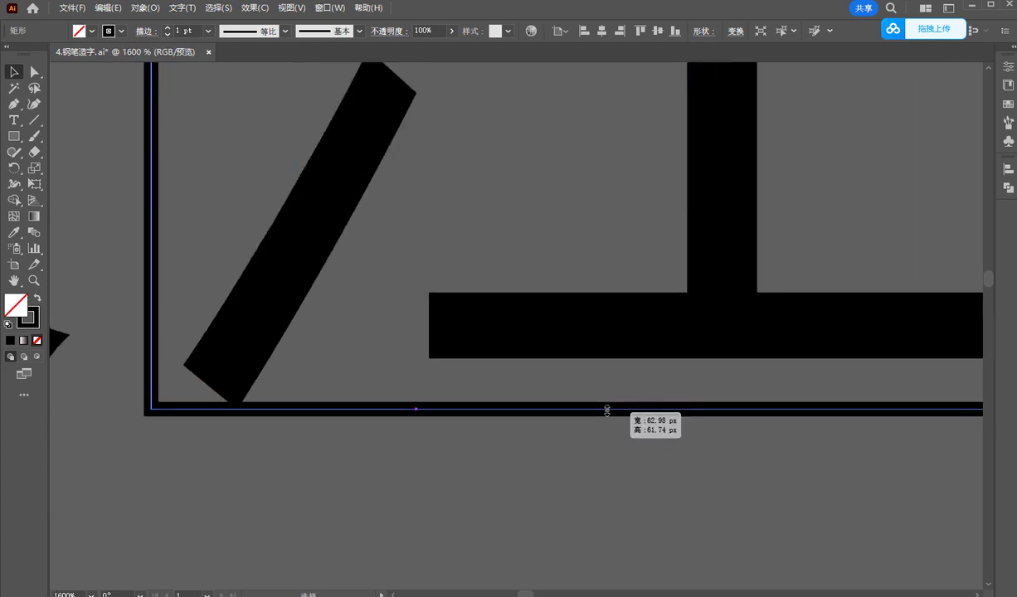
{"action": "scroll", "coordinate": [581, 454], "scroll_direction": "down", "scroll_amount": 5}
{"action": "left_click", "coordinate": [610, 471]}
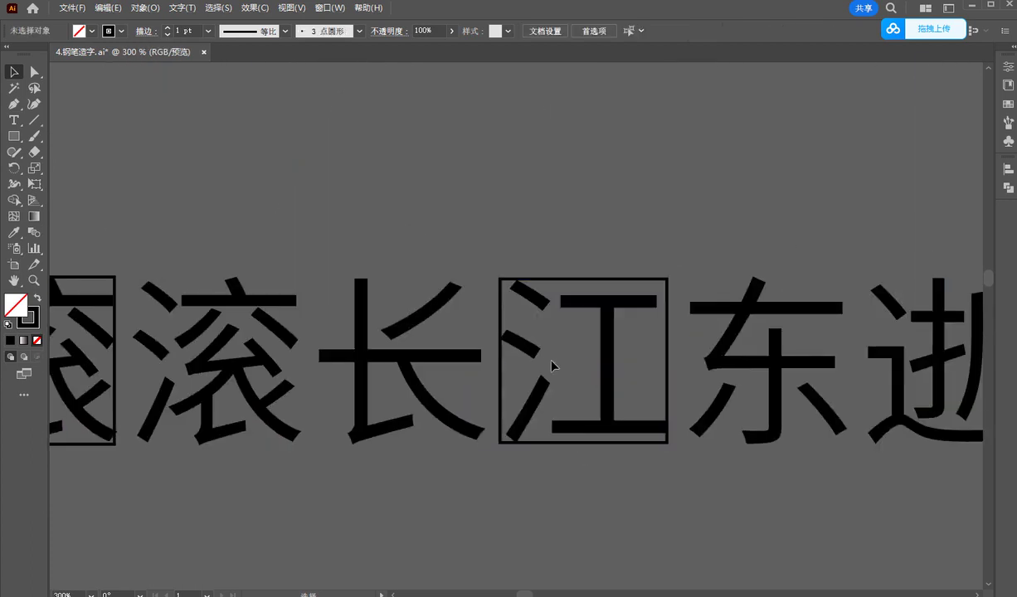
Move the 江 and 滚 frames side by side below the text to compare their sizes.
{"action": "scroll", "coordinate": [551, 364], "scroll_direction": "down", "scroll_amount": 2}
{"action": "scroll", "coordinate": [534, 375], "scroll_direction": "up", "scroll_amount": 2}
{"action": "scroll", "coordinate": [572, 232], "scroll_direction": "down", "scroll_amount": 1}
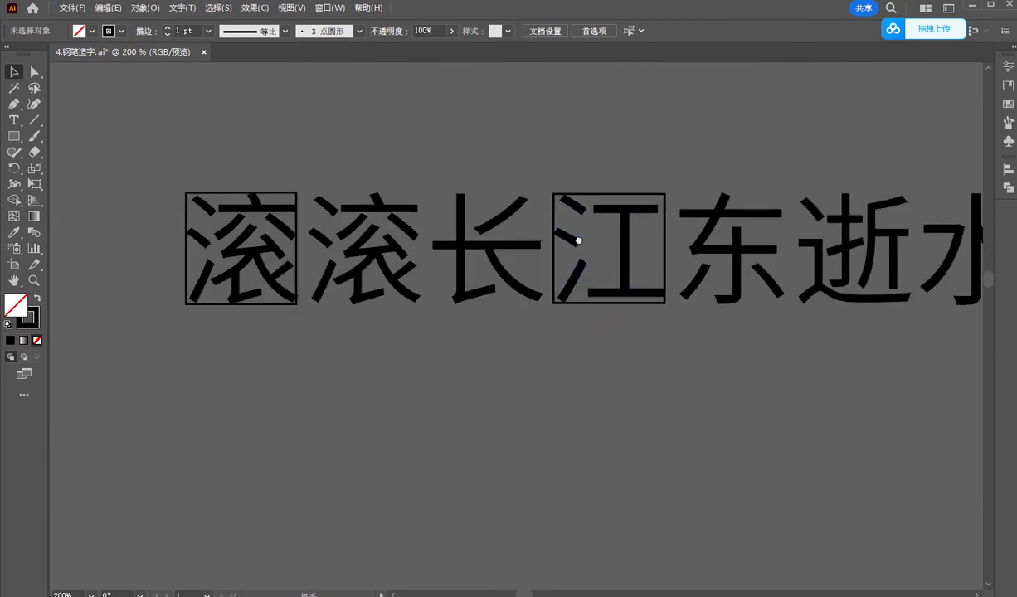
{"action": "left_click_drag", "start_coordinate": [639, 175], "coordinate": [487, 330]}
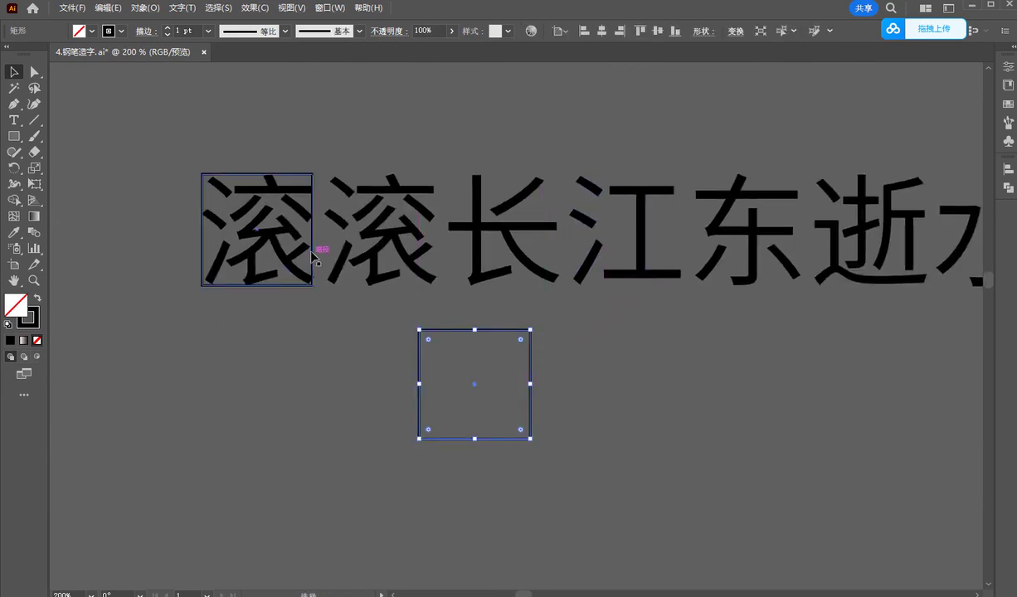
{"action": "left_click_drag", "start_coordinate": [313, 255], "coordinate": [412, 410]}
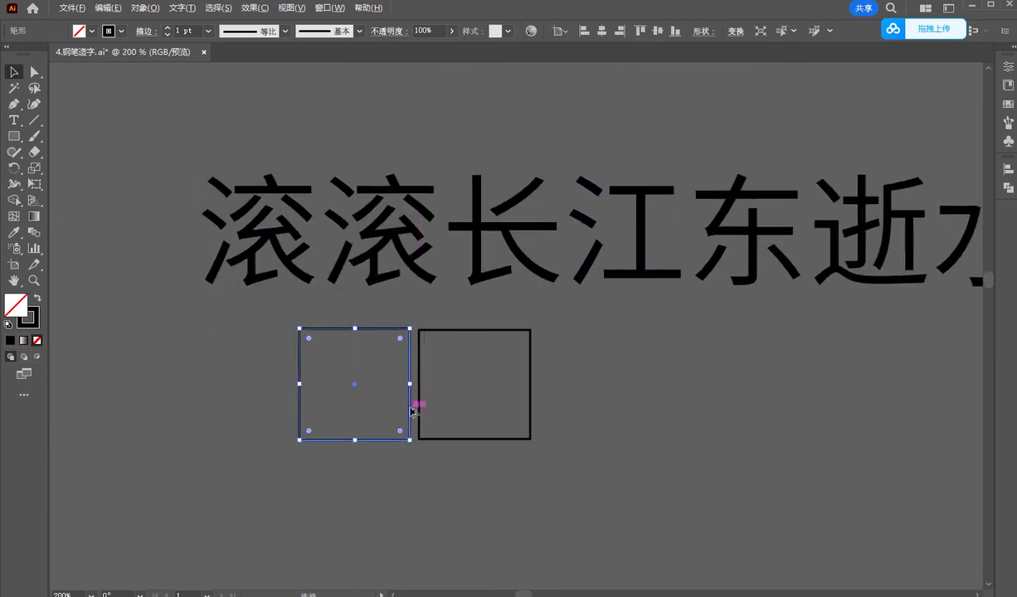
{"action": "scroll", "coordinate": [412, 410], "scroll_direction": "up", "scroll_amount": 3}
{"action": "left_click", "coordinate": [365, 286]}
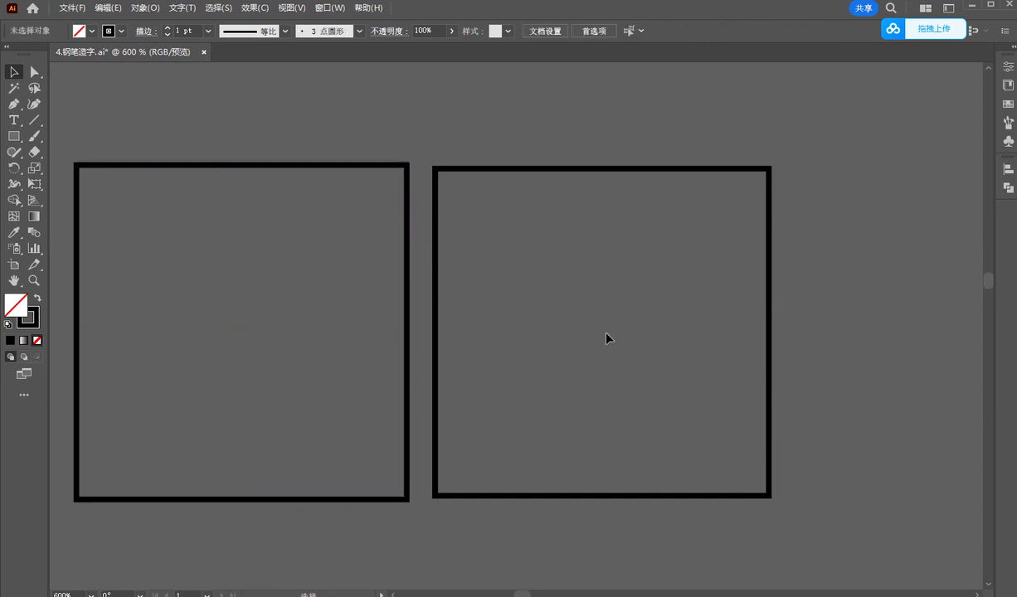
Select both square frames and delete them.
{"action": "scroll", "coordinate": [606, 338], "scroll_direction": "down", "scroll_amount": 4}
{"action": "key", "text": "ctrl+a"}
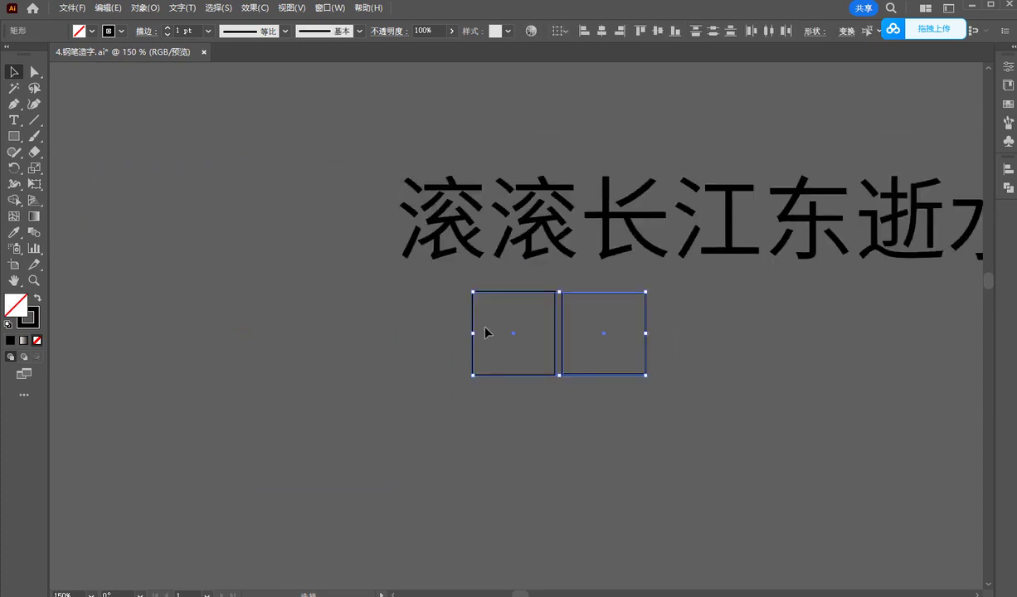
{"action": "key", "text": "Delete"}
{"action": "scroll", "coordinate": [613, 298], "scroll_direction": "down", "scroll_amount": 4}
Delete the two text lines and briefly loop the yellow subtitle in red.
{"action": "scroll", "coordinate": [641, 325], "scroll_direction": "up", "scroll_amount": 1}
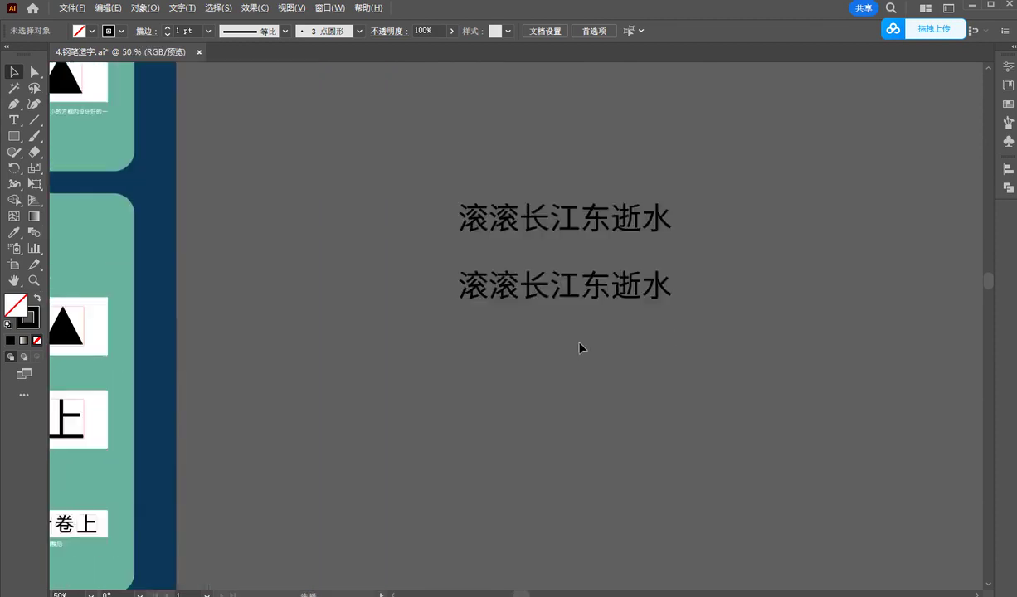
{"action": "left_click", "coordinate": [611, 233]}
{"action": "scroll", "coordinate": [634, 226], "scroll_direction": "down", "scroll_amount": 1}
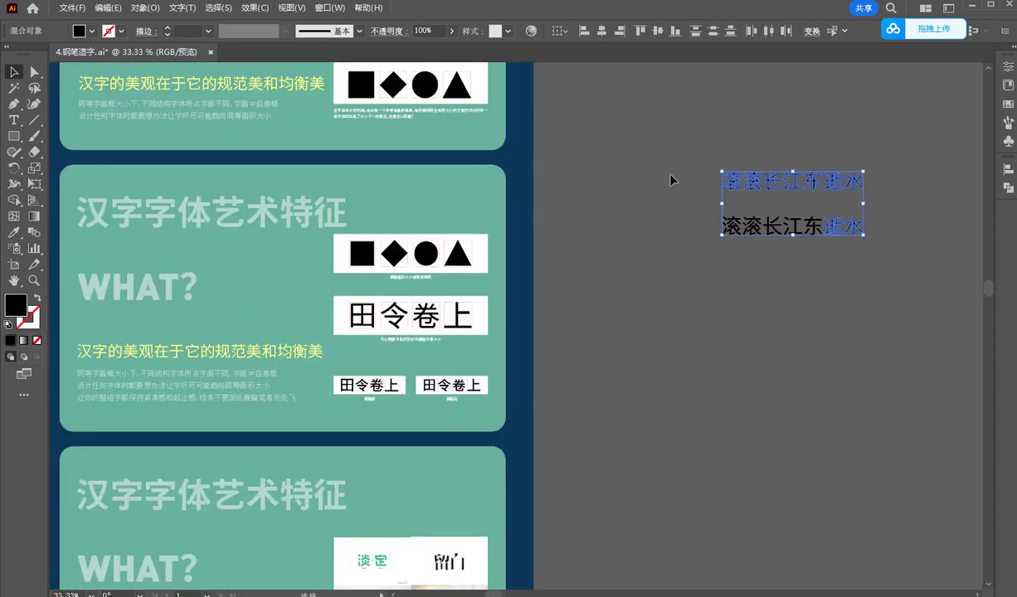
{"action": "key", "text": "Delete"}
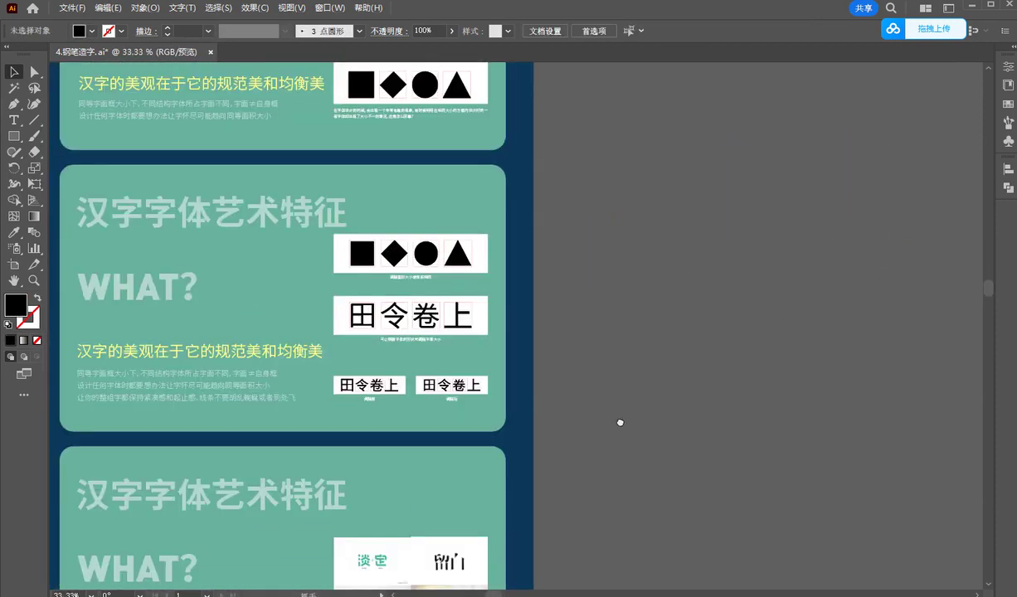
{"action": "scroll", "coordinate": [498, 348], "scroll_direction": "down", "scroll_amount": 3}
{"action": "scroll", "coordinate": [404, 356], "scroll_direction": "up", "scroll_amount": 2}
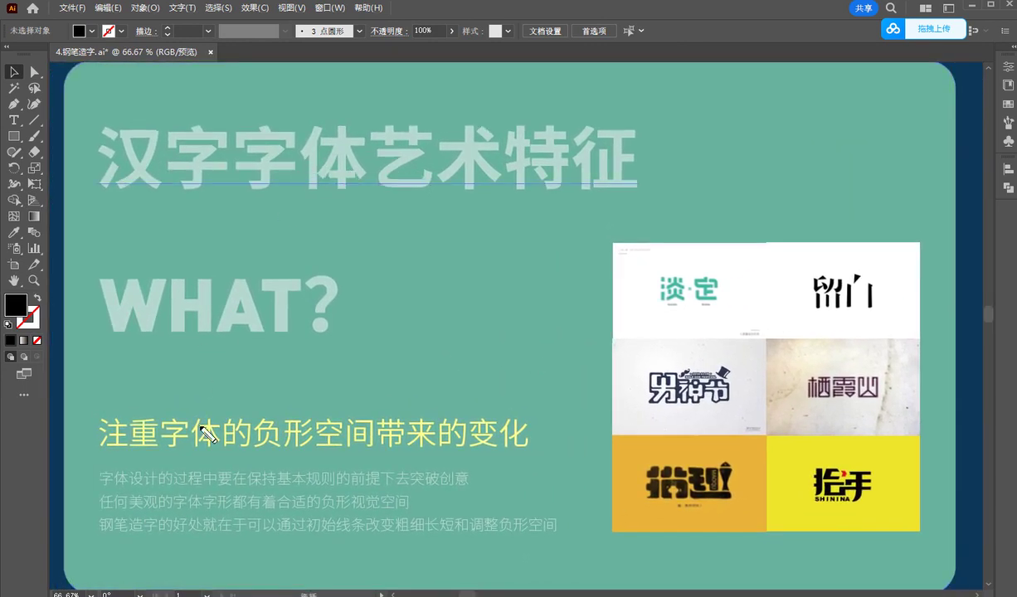
{"action": "mouse_move", "coordinate": [145, 396]}
{"action": "left_mouse_down"}
{"action": "mouse_move", "coordinate": [141, 477]}
{"action": "mouse_move", "coordinate": [607, 438]}
{"action": "mouse_move", "coordinate": [231, 393]}
{"action": "left_mouse_up"}
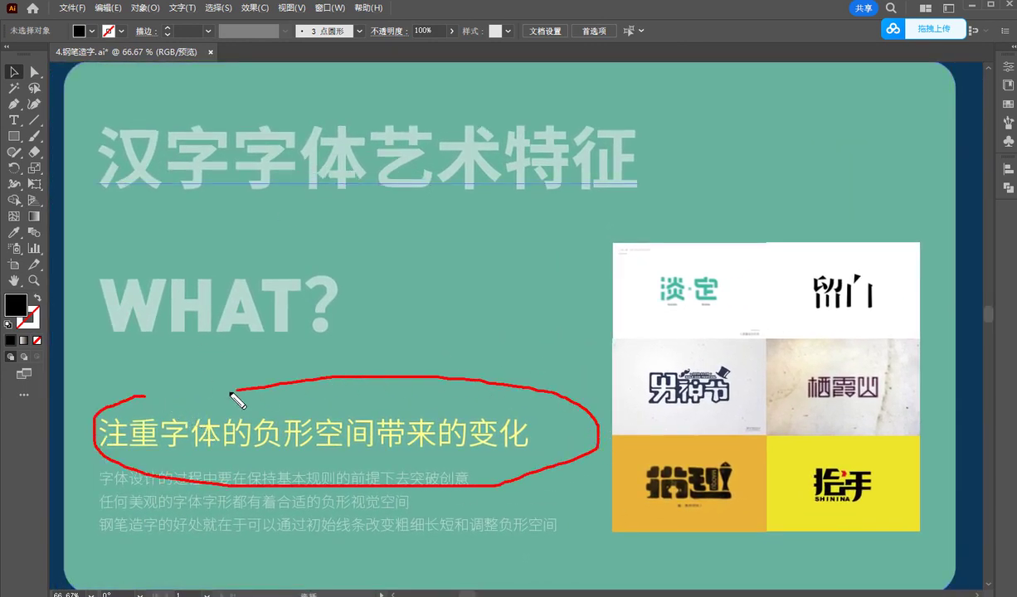
{"action": "key", "text": "Escape"}
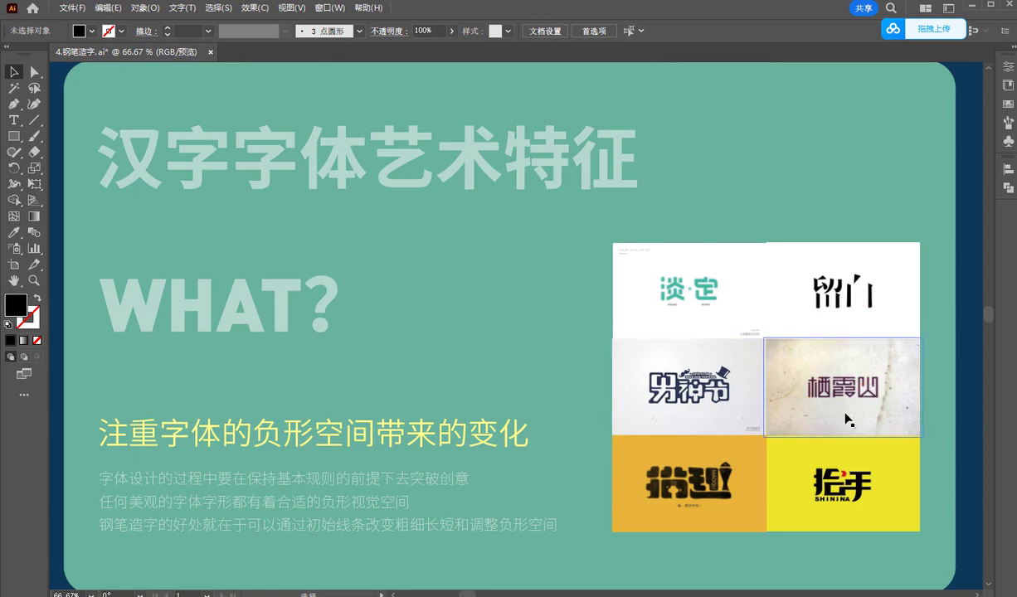
Zoom to 300% centred on the 栖霞山 lettering on scratched paper.
{"action": "scroll", "coordinate": [799, 479], "scroll_direction": "up", "scroll_amount": 3}
{"action": "scroll", "coordinate": [617, 436], "scroll_direction": "right", "scroll_amount": 2}
{"action": "scroll", "coordinate": [421, 431], "scroll_direction": "up", "scroll_amount": 3}
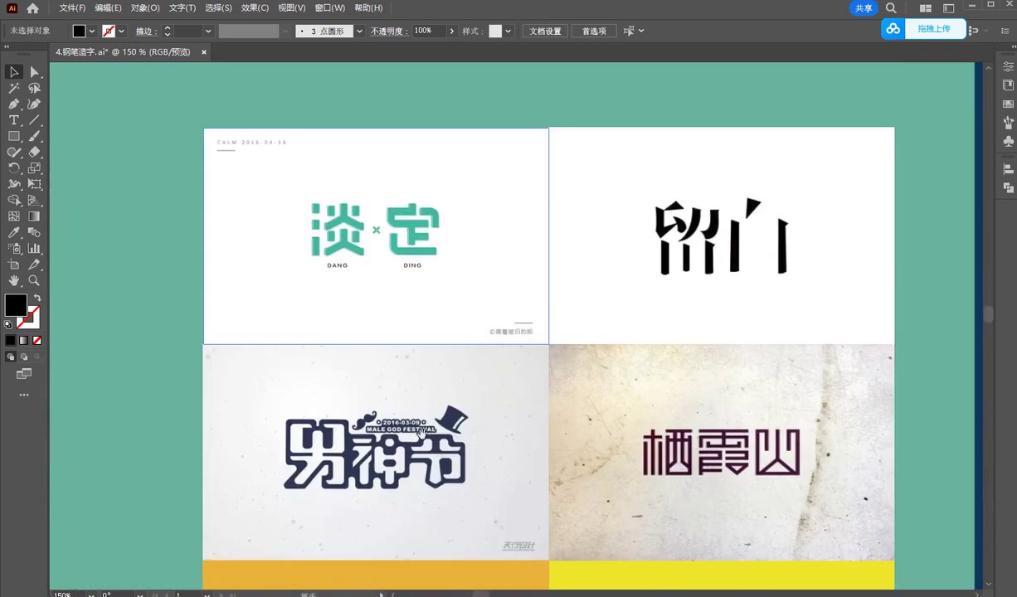
{"action": "scroll", "coordinate": [452, 408], "scroll_direction": "down", "scroll_amount": 1}
{"action": "scroll", "coordinate": [406, 192], "scroll_direction": "up", "scroll_amount": 3}
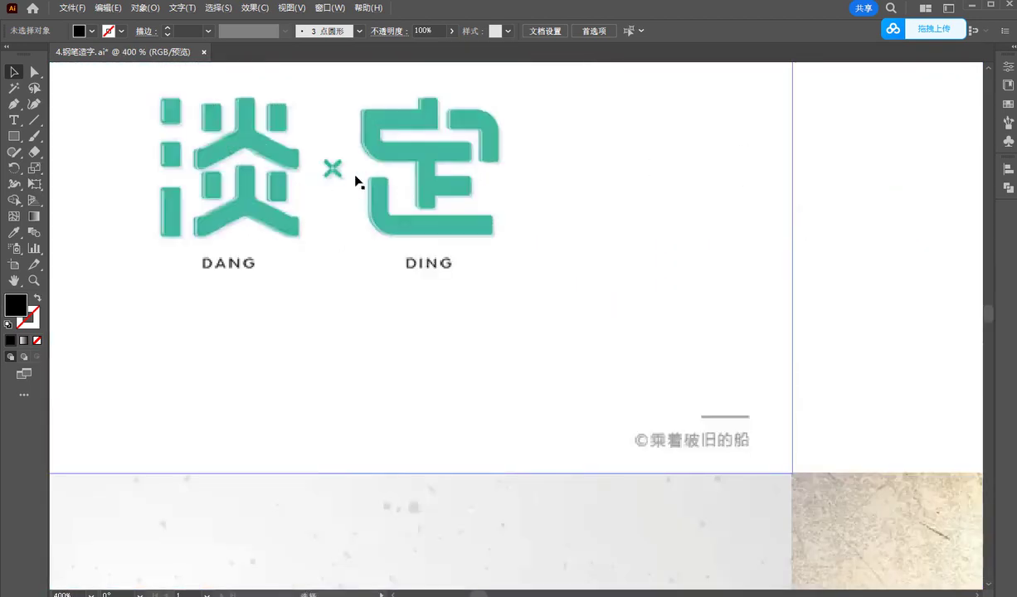
{"action": "scroll", "coordinate": [399, 195], "scroll_direction": "down", "scroll_amount": 2}
{"action": "scroll", "coordinate": [498, 274], "scroll_direction": "down", "scroll_amount": 2}
{"action": "scroll", "coordinate": [470, 367], "scroll_direction": "down", "scroll_amount": 2}
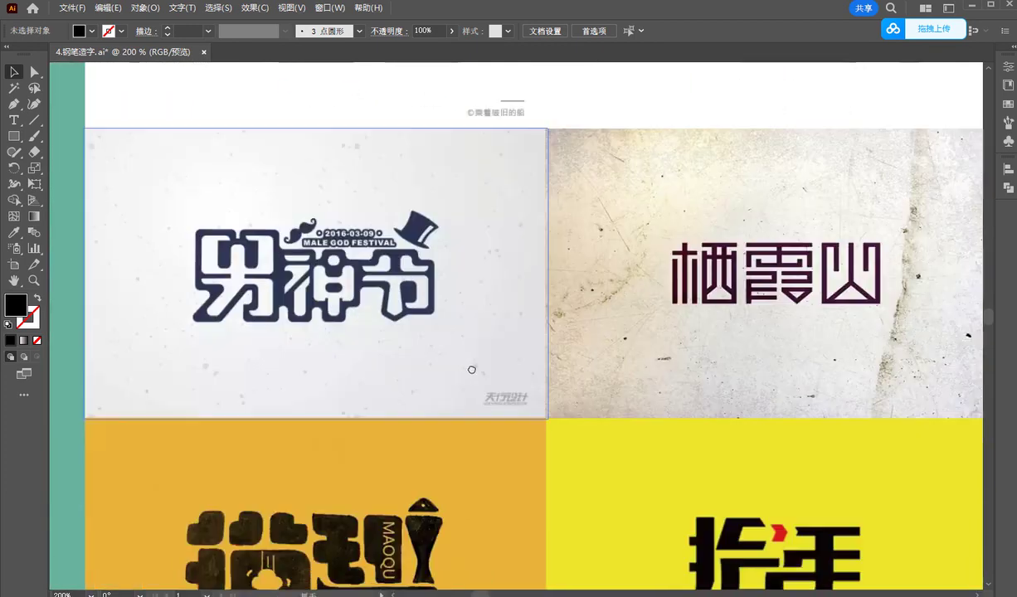
{"action": "scroll", "coordinate": [473, 373], "scroll_direction": "down", "scroll_amount": 1}
{"action": "scroll", "coordinate": [622, 332], "scroll_direction": "up", "scroll_amount": 2}
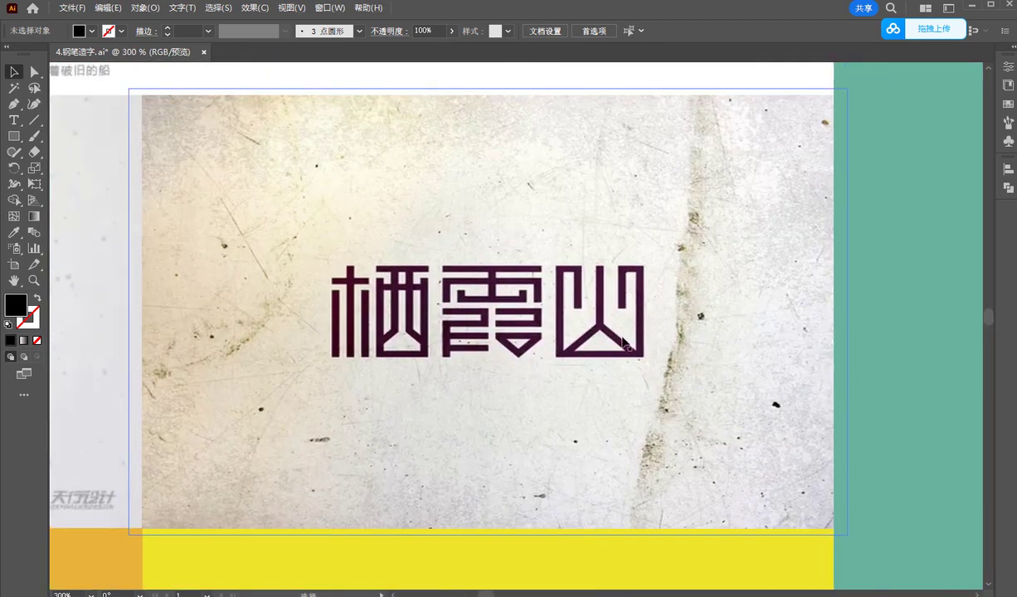
Mark the enclosed gaps in 山, 霞 and 栖 with red annotations, then clear them.
{"action": "mouse_move", "coordinate": [574, 317]}
{"action": "left_mouse_down"}
{"action": "mouse_move", "coordinate": [577, 330]}
{"action": "mouse_move", "coordinate": [618, 327]}
{"action": "left_mouse_up"}
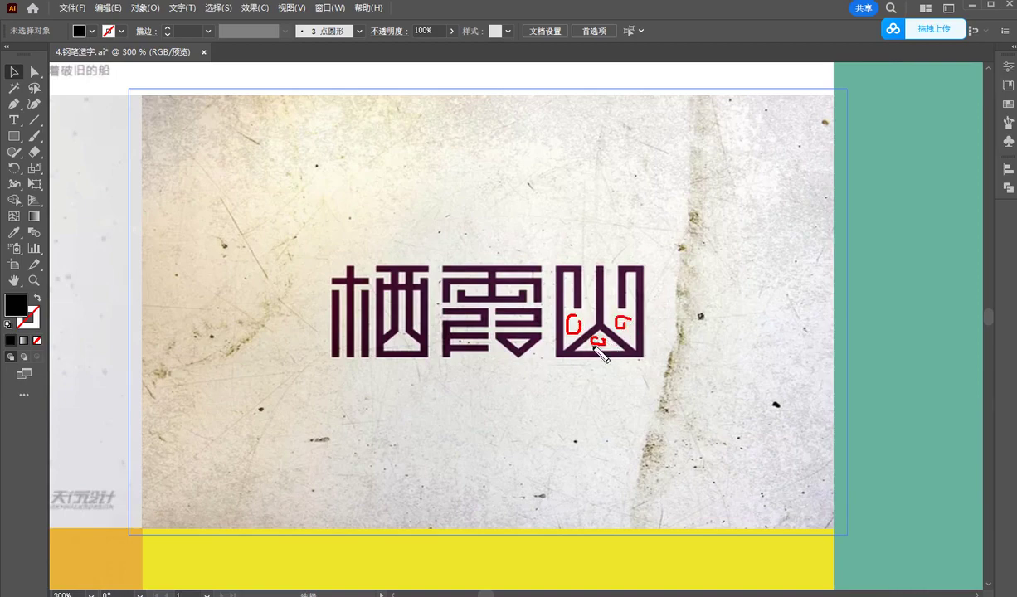
{"action": "key", "text": "Escape"}
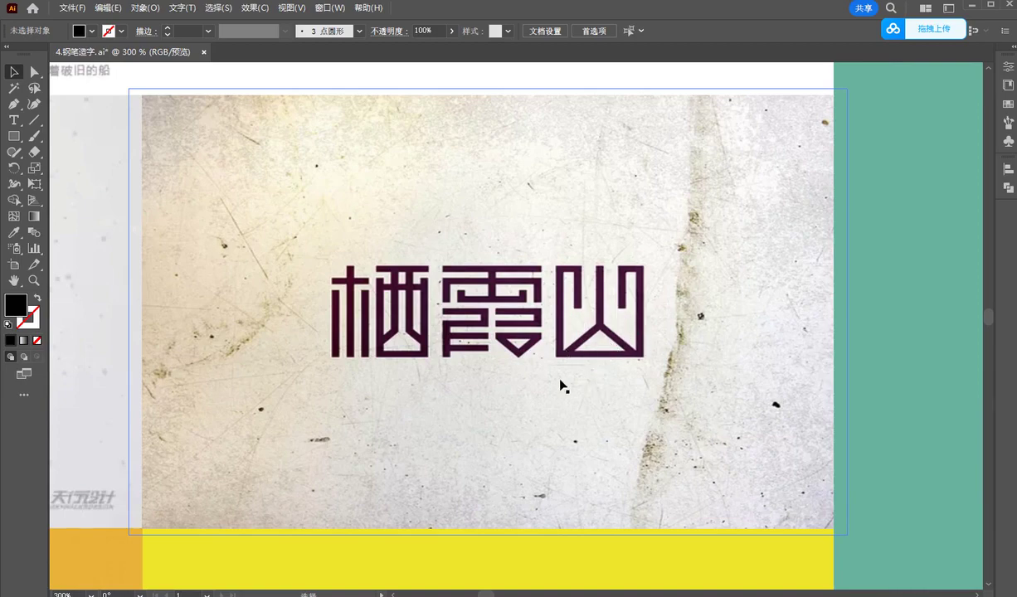
{"action": "scroll", "coordinate": [492, 366], "scroll_direction": "up", "scroll_amount": 3}
{"action": "mouse_move", "coordinate": [424, 239]}
{"action": "left_mouse_down"}
{"action": "mouse_move", "coordinate": [408, 242]}
{"action": "mouse_move", "coordinate": [424, 248]}
{"action": "left_mouse_up"}
{"action": "mouse_move", "coordinate": [590, 239]}
{"action": "left_mouse_down"}
{"action": "mouse_move", "coordinate": [569, 236]}
{"action": "mouse_move", "coordinate": [567, 254]}
{"action": "mouse_move", "coordinate": [579, 241]}
{"action": "left_mouse_up"}
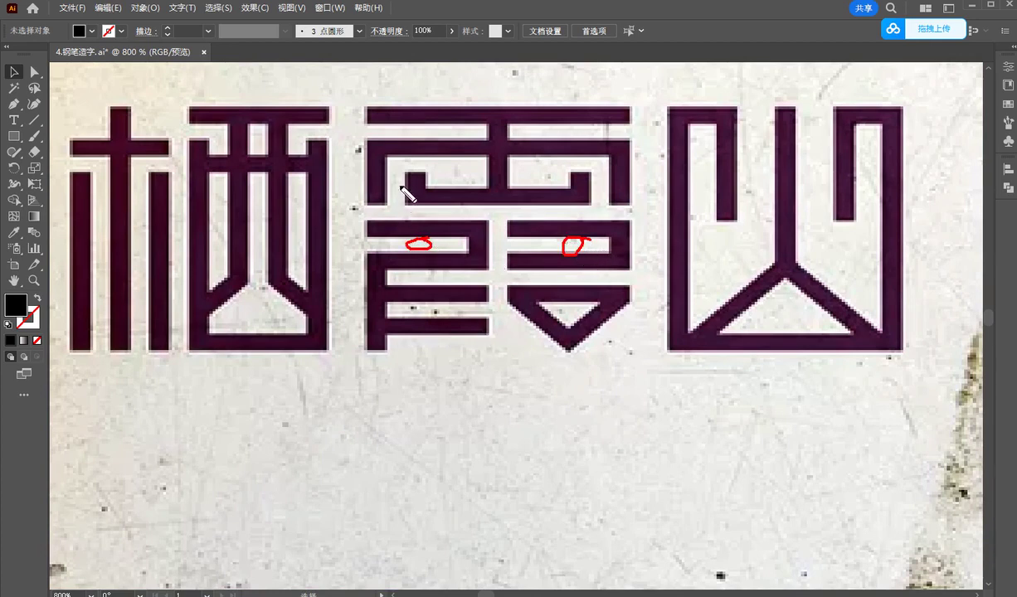
{"action": "mouse_move", "coordinate": [401, 181]}
{"action": "left_mouse_down"}
{"action": "mouse_move", "coordinate": [395, 200]}
{"action": "mouse_move", "coordinate": [402, 184]}
{"action": "left_mouse_up"}
{"action": "mouse_move", "coordinate": [420, 125]}
{"action": "left_mouse_down"}
{"action": "mouse_move", "coordinate": [433, 130]}
{"action": "mouse_move", "coordinate": [409, 133]}
{"action": "left_mouse_up"}
{"action": "mouse_move", "coordinate": [302, 202]}
{"action": "left_mouse_down"}
{"action": "mouse_move", "coordinate": [291, 214]}
{"action": "mouse_move", "coordinate": [304, 199]}
{"action": "left_mouse_up"}
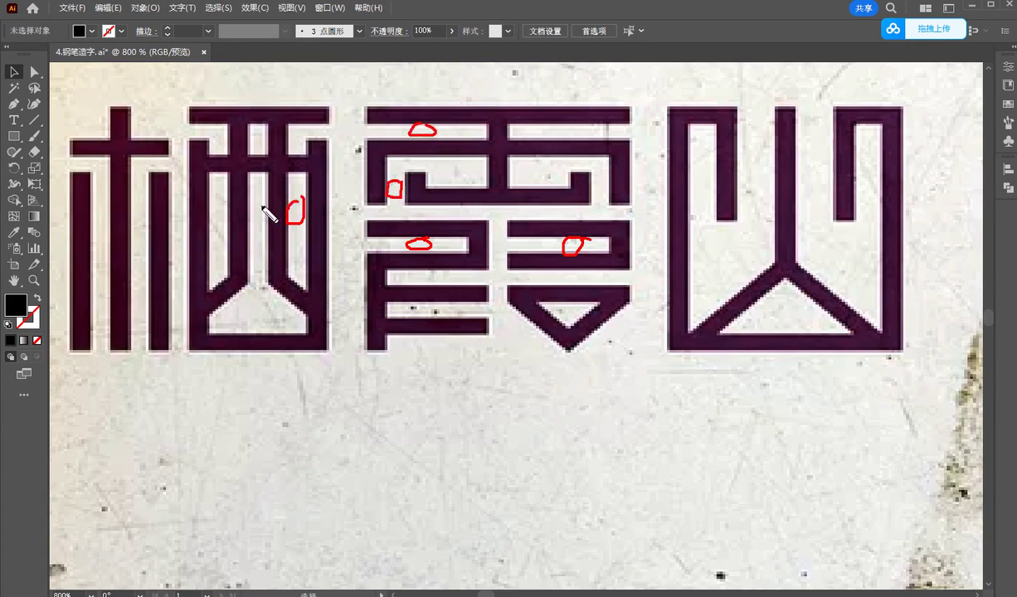
{"action": "key", "text": "e"}
Outline 霞, the gaps in 栖 and the whole 栖霞山 lettering in red, then clear.
{"action": "left_click_drag", "start_coordinate": [363, 98], "coordinate": [369, 424]}
{"action": "mouse_move", "coordinate": [377, 106]}
{"action": "left_mouse_down"}
{"action": "mouse_move", "coordinate": [415, 96]}
{"action": "mouse_move", "coordinate": [651, 238]}
{"action": "mouse_move", "coordinate": [391, 382]}
{"action": "mouse_move", "coordinate": [359, 373]}
{"action": "left_mouse_up"}
{"action": "mouse_move", "coordinate": [418, 303]}
{"action": "left_mouse_down"}
{"action": "mouse_move", "coordinate": [401, 311]}
{"action": "mouse_move", "coordinate": [422, 307]}
{"action": "mouse_move", "coordinate": [415, 283]}
{"action": "left_mouse_up"}
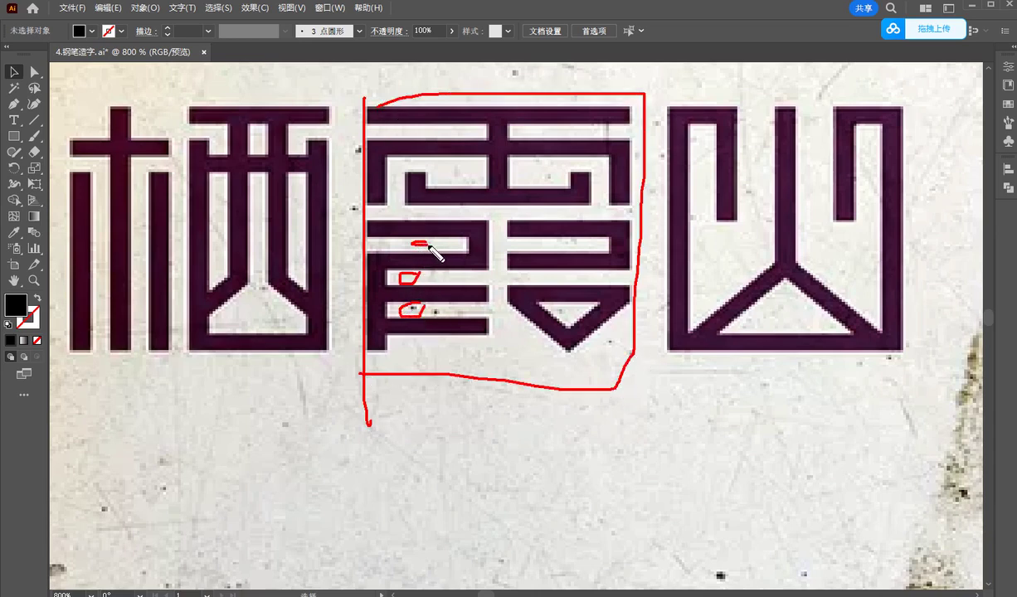
{"action": "mouse_move", "coordinate": [306, 234]}
{"action": "left_mouse_down"}
{"action": "mouse_move", "coordinate": [290, 236]}
{"action": "mouse_move", "coordinate": [303, 224]}
{"action": "mouse_move", "coordinate": [228, 221]}
{"action": "left_mouse_up"}
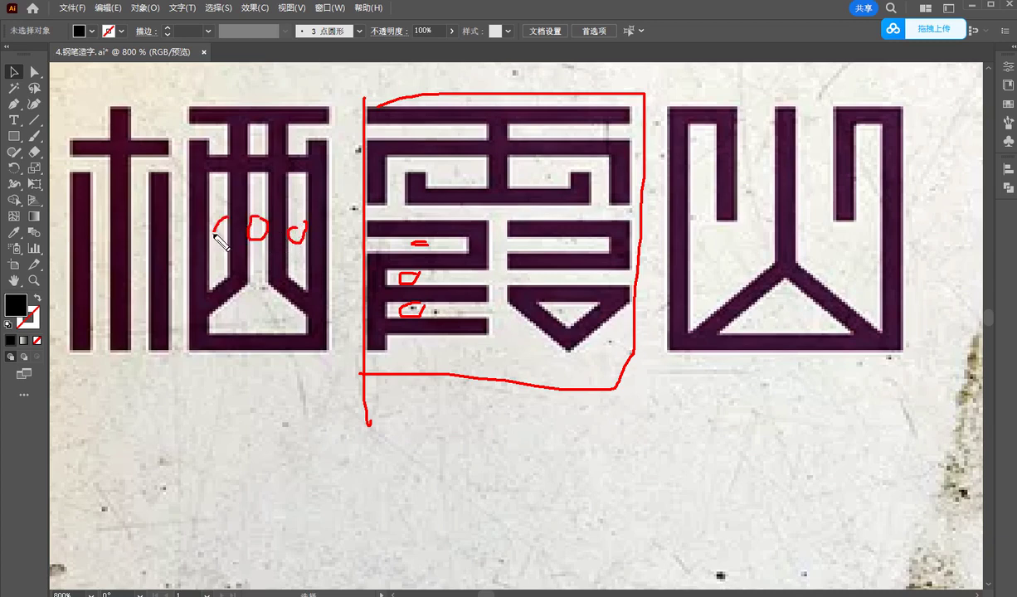
{"action": "key", "text": "Escape"}
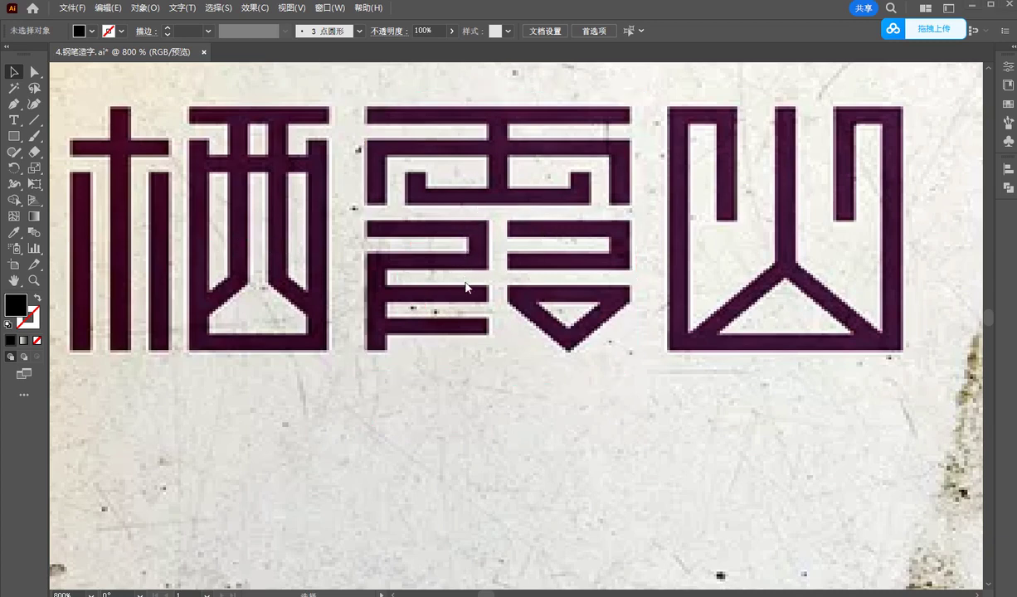
{"action": "scroll", "coordinate": [491, 303], "scroll_direction": "down", "scroll_amount": 2}
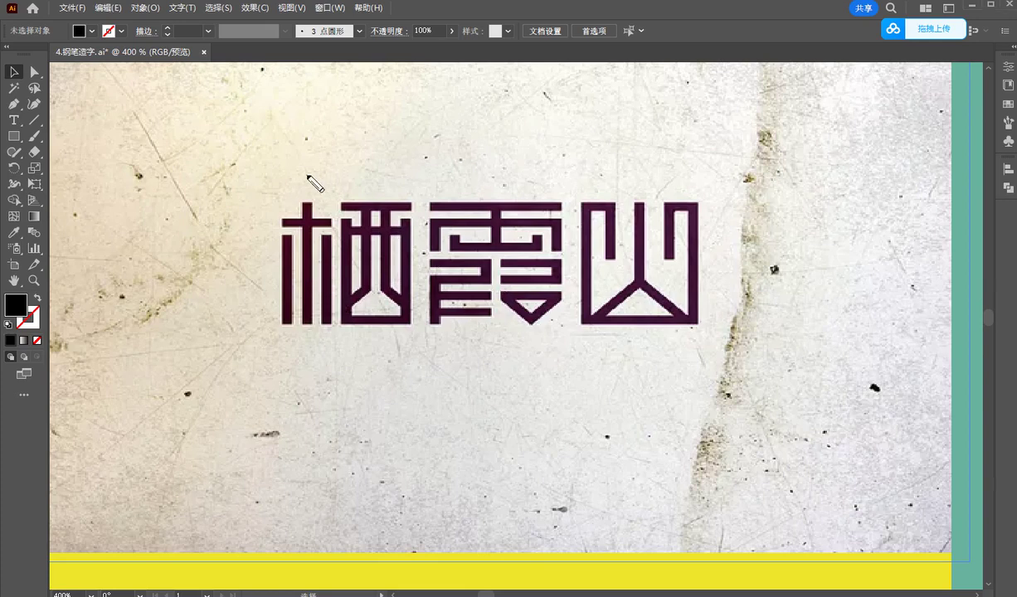
{"action": "mouse_move", "coordinate": [267, 191]}
{"action": "left_mouse_down"}
{"action": "mouse_move", "coordinate": [608, 170]}
{"action": "mouse_move", "coordinate": [746, 227]}
{"action": "mouse_move", "coordinate": [180, 338]}
{"action": "mouse_move", "coordinate": [235, 161]}
{"action": "left_mouse_up"}
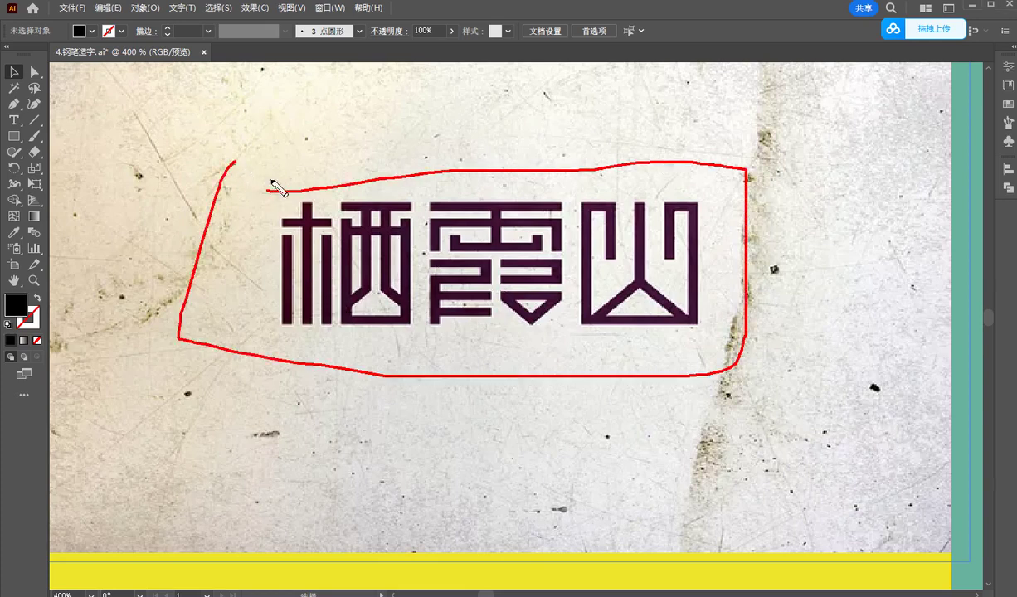
{"action": "key", "text": "Escape"}
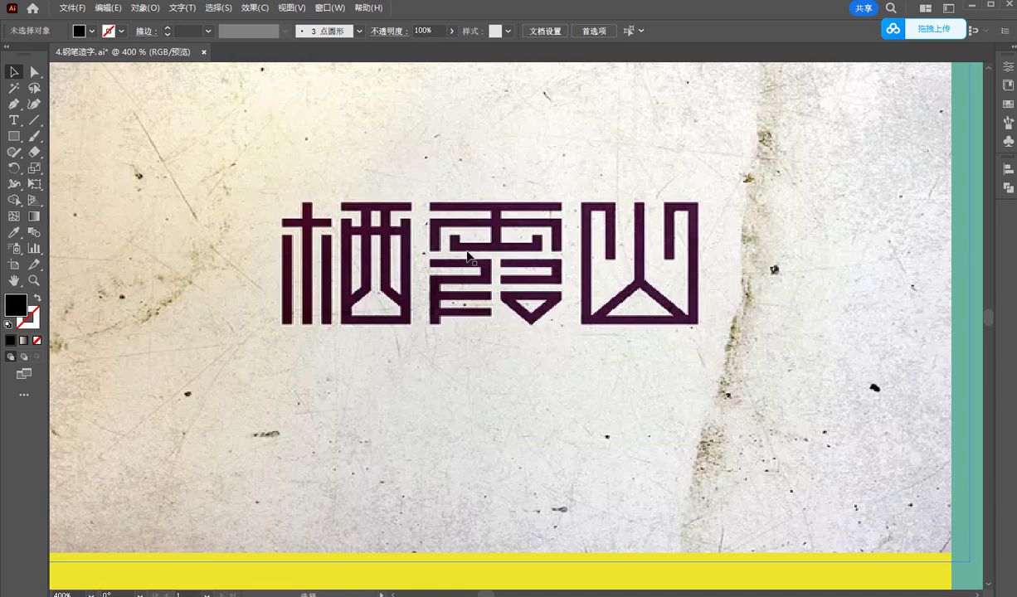
Circle the gaps and bottom triangle of 霞, clear them, and pan to the yellow 指手 example.
{"action": "scroll", "coordinate": [505, 270], "scroll_direction": "up", "scroll_amount": 2}
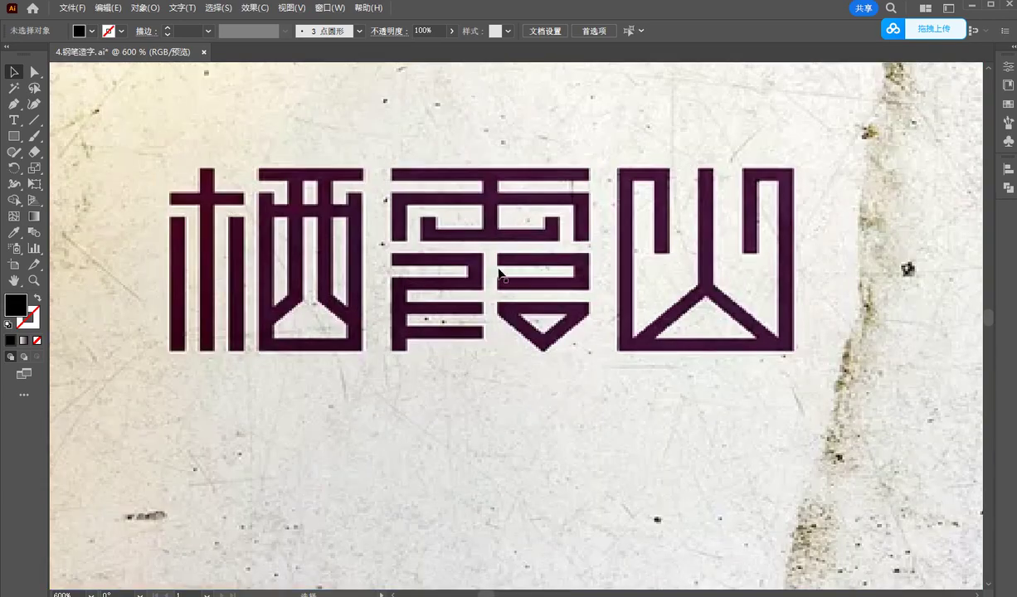
{"action": "mouse_move", "coordinate": [530, 264]}
{"action": "left_mouse_down"}
{"action": "mouse_move", "coordinate": [510, 272]}
{"action": "mouse_move", "coordinate": [523, 265]}
{"action": "left_mouse_up"}
{"action": "left_click_drag", "start_coordinate": [433, 267], "coordinate": [431, 277]}
{"action": "left_click_drag", "start_coordinate": [522, 303], "coordinate": [537, 340]}
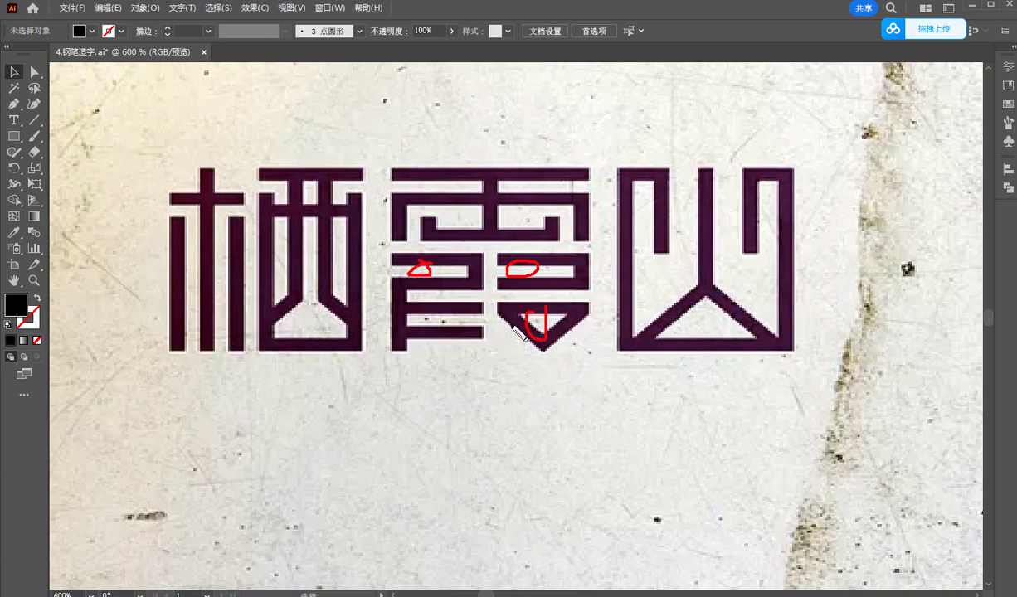
{"action": "key", "text": "Escape"}
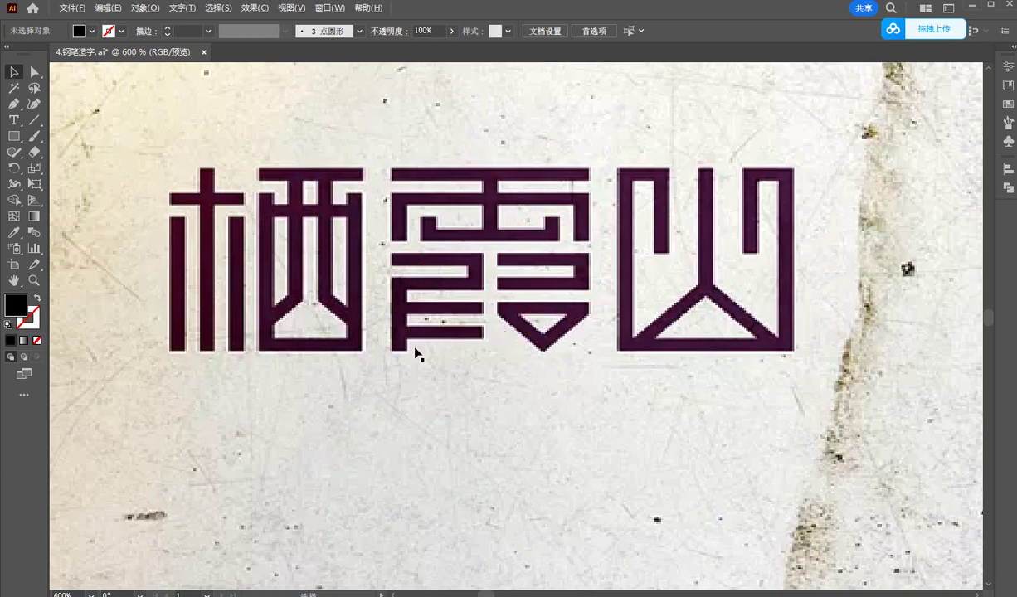
{"action": "scroll", "coordinate": [417, 354], "scroll_direction": "down", "scroll_amount": 5}
{"action": "left_click_drag", "start_coordinate": [420, 348], "coordinate": [512, 257]}
{"action": "scroll", "coordinate": [564, 398], "scroll_direction": "up", "scroll_amount": 3}
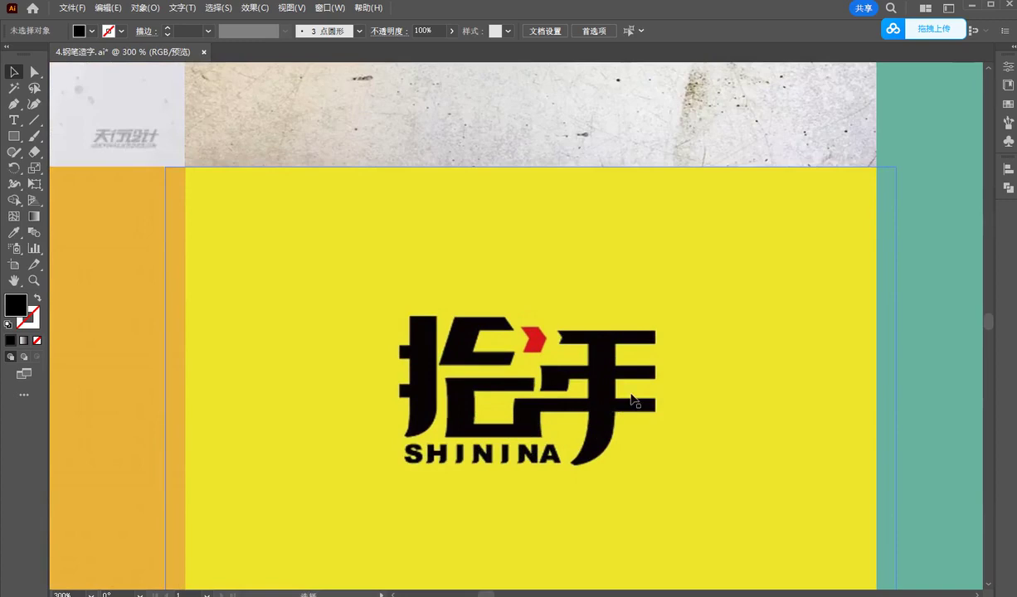
Circle the negative spaces in 手 and 指 in red, then clear them.
{"action": "mouse_move", "coordinate": [653, 381]}
{"action": "left_mouse_down"}
{"action": "mouse_move", "coordinate": [624, 388]}
{"action": "mouse_move", "coordinate": [644, 380]}
{"action": "mouse_move", "coordinate": [622, 349]}
{"action": "left_mouse_up"}
{"action": "left_click_drag", "start_coordinate": [495, 325], "coordinate": [468, 335]}
{"action": "key", "text": "Escape"}
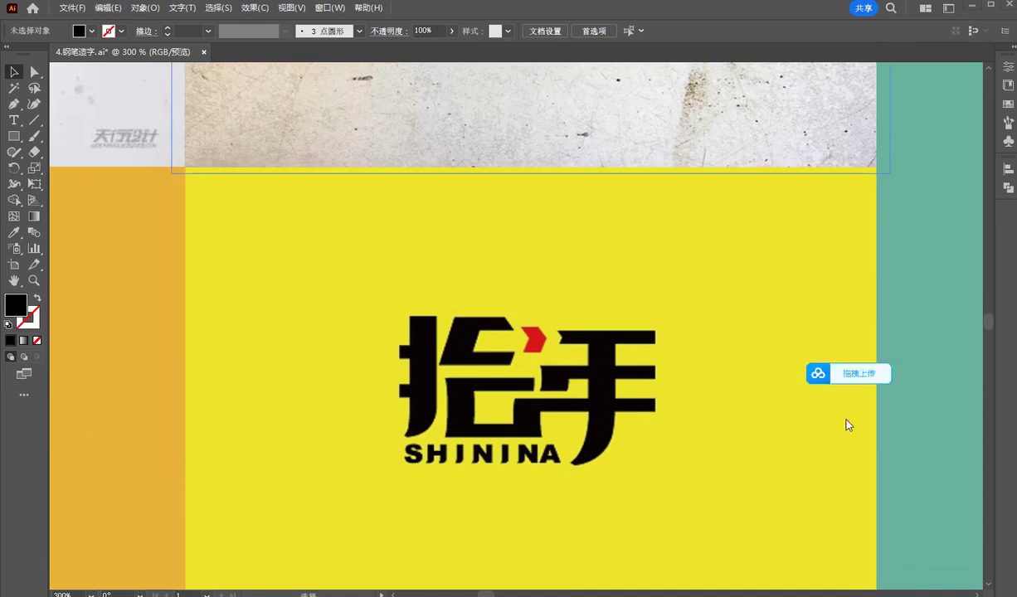
Move to 猫趣 and circle the gaps in 猫 and 趣, then clear the marks.
{"action": "scroll", "coordinate": [531, 449], "scroll_direction": "down", "scroll_amount": 1}
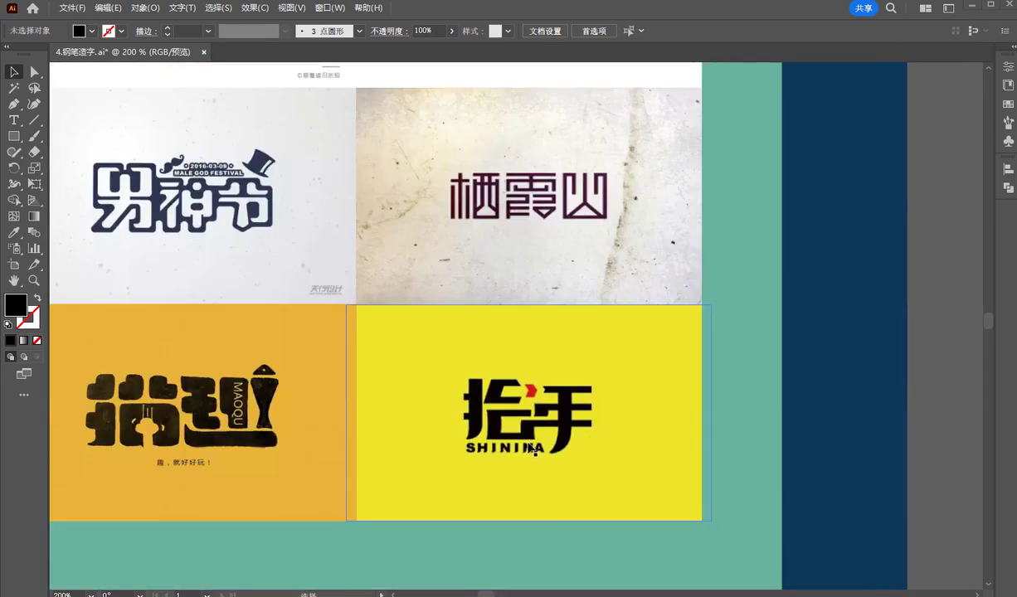
{"action": "scroll", "coordinate": [432, 412], "scroll_direction": "left", "scroll_amount": 3}
{"action": "scroll", "coordinate": [365, 429], "scroll_direction": "up", "scroll_amount": 1}
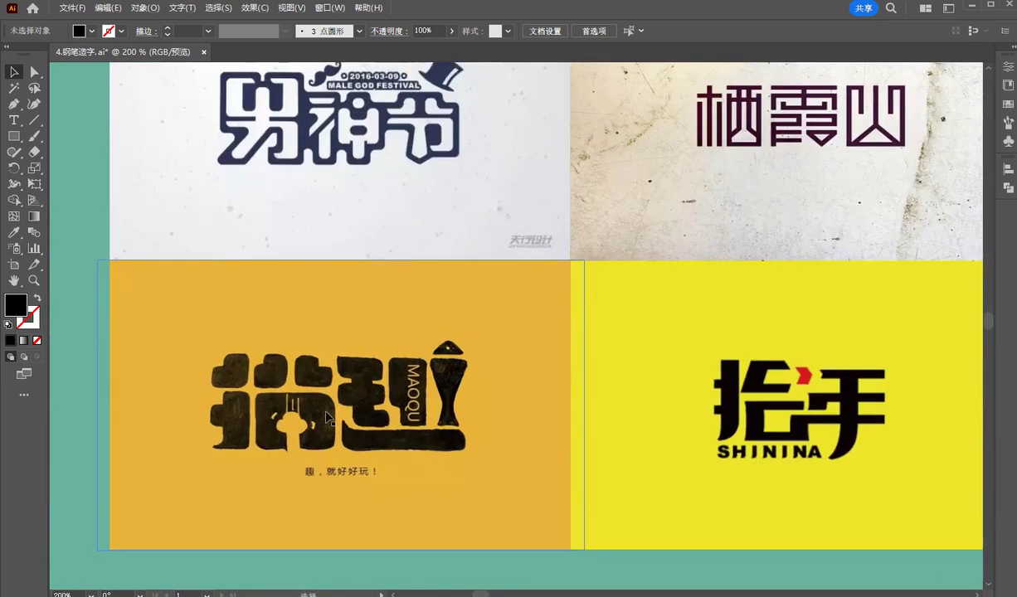
{"action": "scroll", "coordinate": [318, 403], "scroll_direction": "up", "scroll_amount": 1}
{"action": "scroll", "coordinate": [313, 396], "scroll_direction": "up", "scroll_amount": 1}
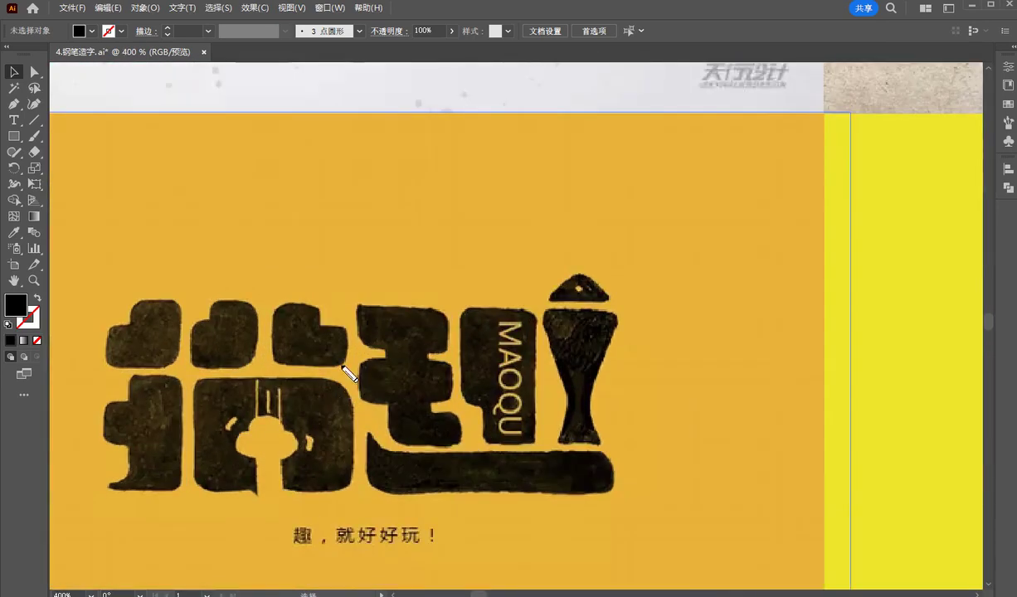
{"action": "left_click_drag", "start_coordinate": [297, 373], "coordinate": [312, 366]}
{"action": "left_click_drag", "start_coordinate": [377, 355], "coordinate": [383, 358]}
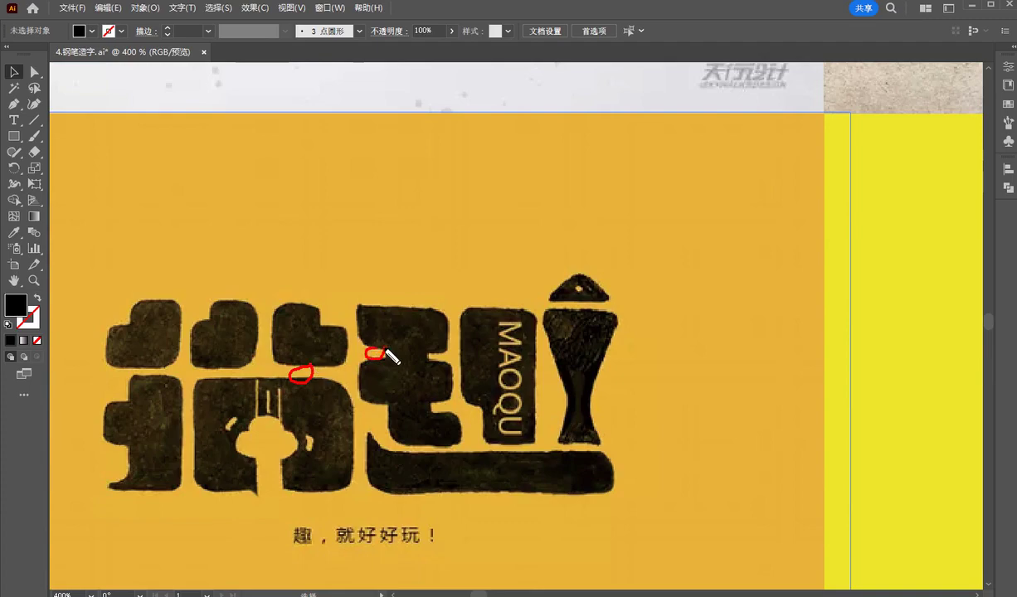
{"action": "key", "text": "Escape"}
Zoom to 600% on 淡定 and mark the gaps in 淡 and 定 in red, then clear.
{"action": "scroll", "coordinate": [424, 439], "scroll_direction": "down", "scroll_amount": 2}
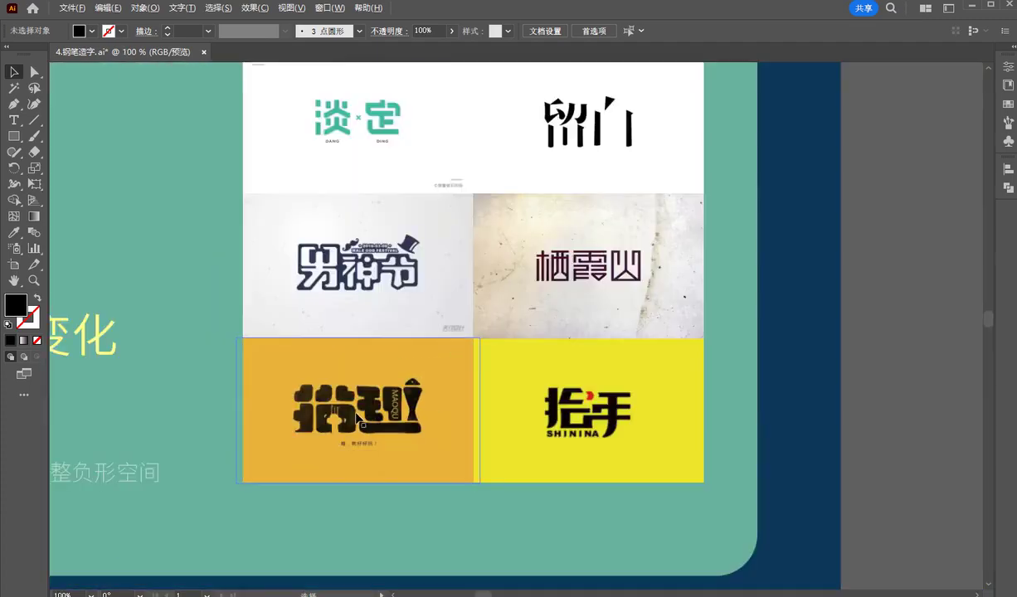
{"action": "scroll", "coordinate": [385, 404], "scroll_direction": "up", "scroll_amount": 2}
{"action": "scroll", "coordinate": [340, 338], "scroll_direction": "down", "scroll_amount": 1}
{"action": "scroll", "coordinate": [340, 338], "scroll_direction": "down", "scroll_amount": 1}
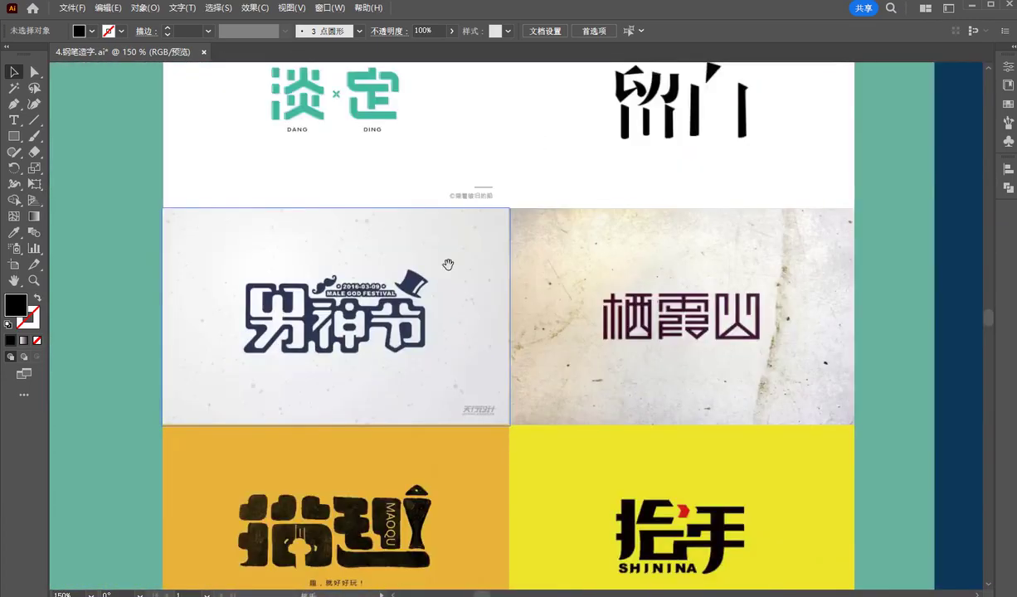
{"action": "scroll", "coordinate": [348, 160], "scroll_direction": "up", "scroll_amount": 2}
{"action": "scroll", "coordinate": [324, 398], "scroll_direction": "up", "scroll_amount": 2}
{"action": "scroll", "coordinate": [350, 279], "scroll_direction": "up", "scroll_amount": 1}
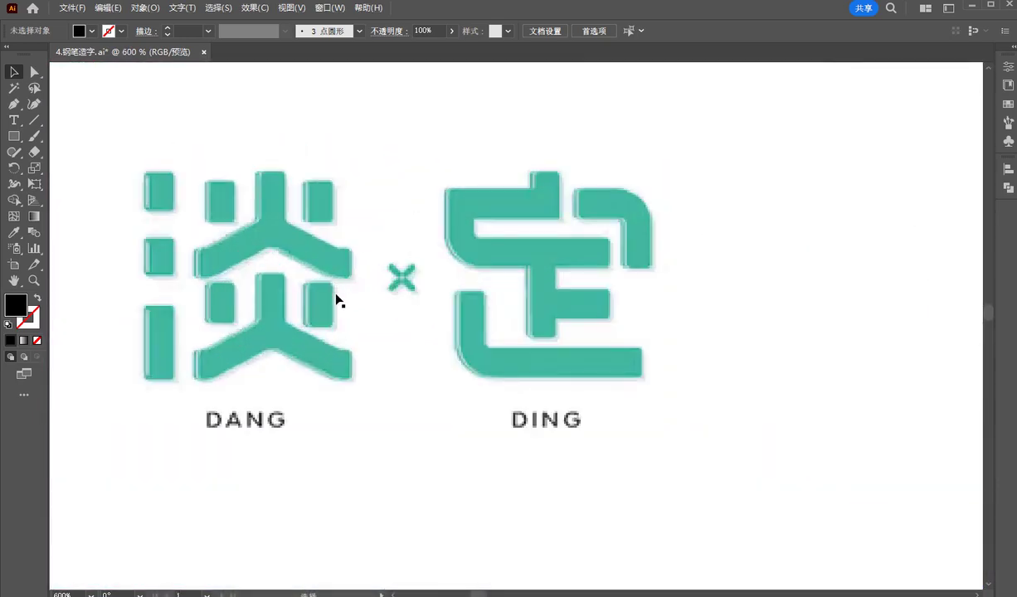
{"action": "mouse_move", "coordinate": [295, 293]}
{"action": "left_mouse_down"}
{"action": "mouse_move", "coordinate": [301, 312]}
{"action": "mouse_move", "coordinate": [299, 293]}
{"action": "left_mouse_up"}
{"action": "mouse_move", "coordinate": [581, 272]}
{"action": "left_mouse_down"}
{"action": "mouse_move", "coordinate": [567, 289]}
{"action": "mouse_move", "coordinate": [599, 279]}
{"action": "left_mouse_up"}
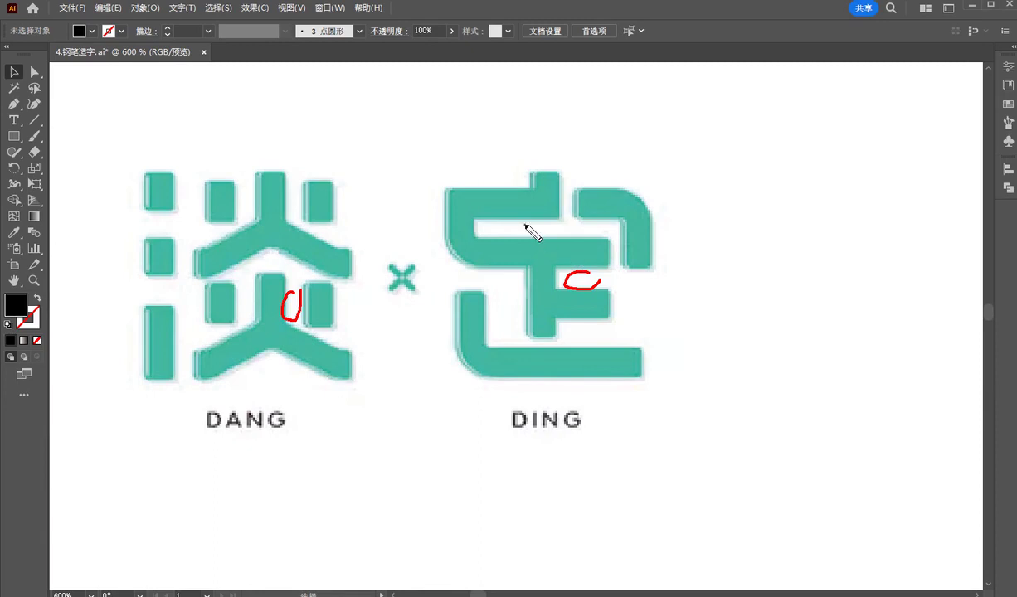
{"action": "left_click_drag", "start_coordinate": [522, 220], "coordinate": [520, 236]}
{"action": "key", "text": "Escape"}
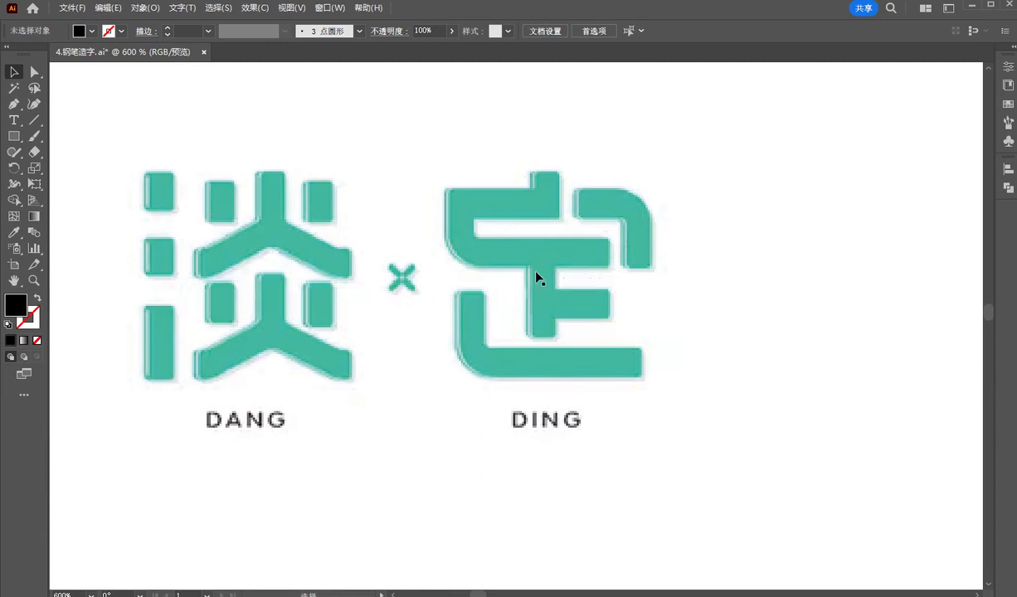
Zoom out to 50% to show the full 汉字字体艺术特征 slide.
{"action": "scroll", "coordinate": [542, 376], "scroll_direction": "down", "scroll_amount": 4}
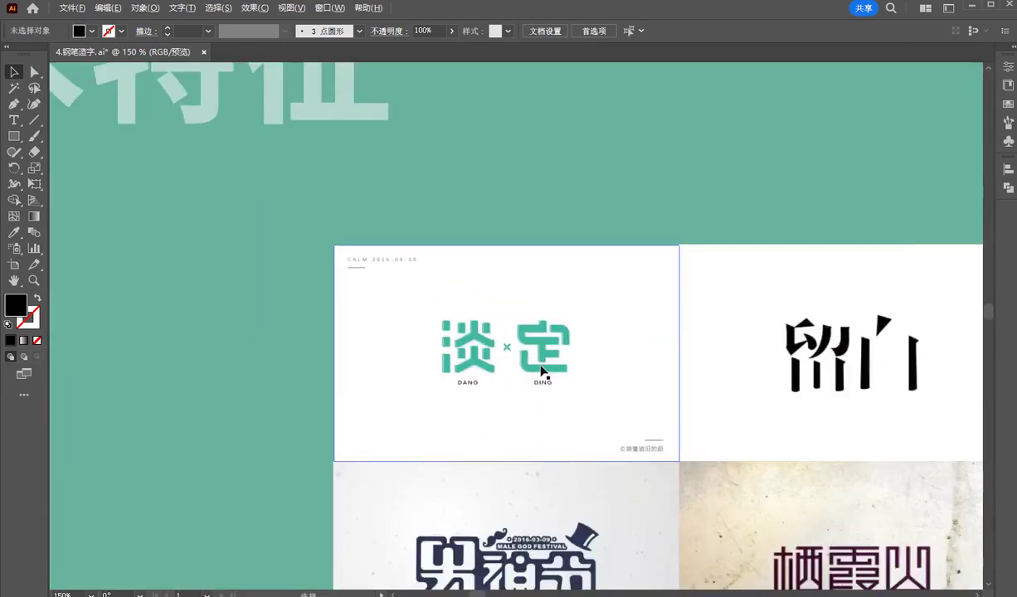
{"action": "scroll", "coordinate": [542, 370], "scroll_direction": "down", "scroll_amount": 1}
{"action": "left_click_drag", "start_coordinate": [628, 375], "coordinate": [588, 324]}
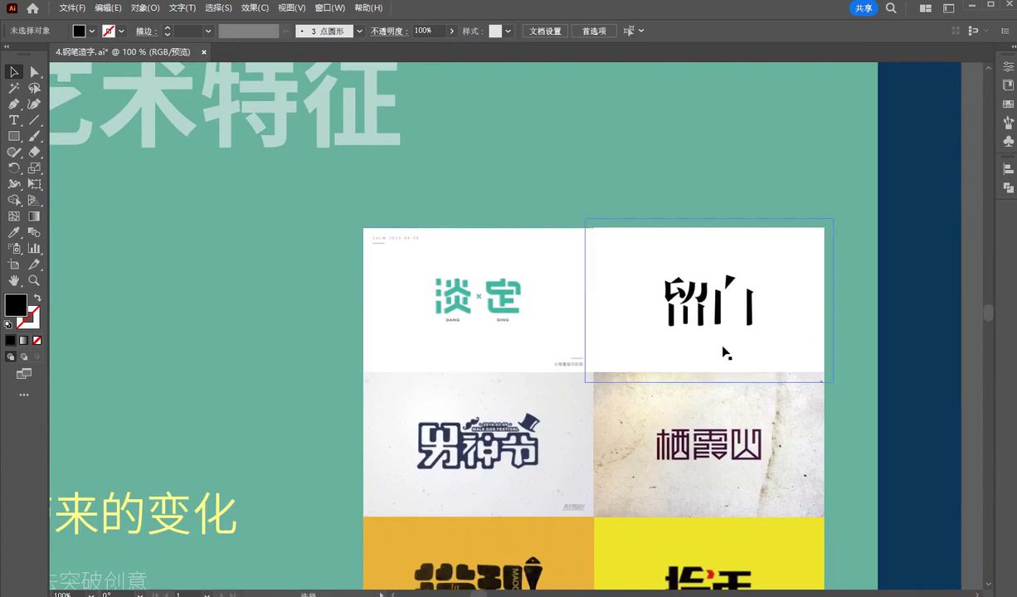
{"action": "scroll", "coordinate": [586, 318], "scroll_direction": "down", "scroll_amount": 2}
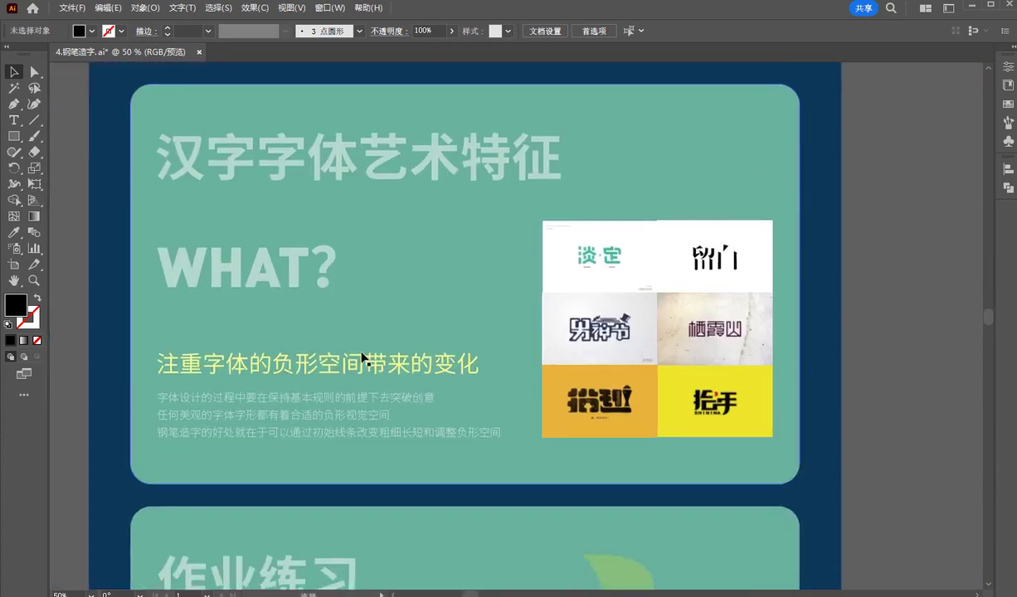
{"action": "scroll", "coordinate": [362, 357], "scroll_direction": "up", "scroll_amount": 1}
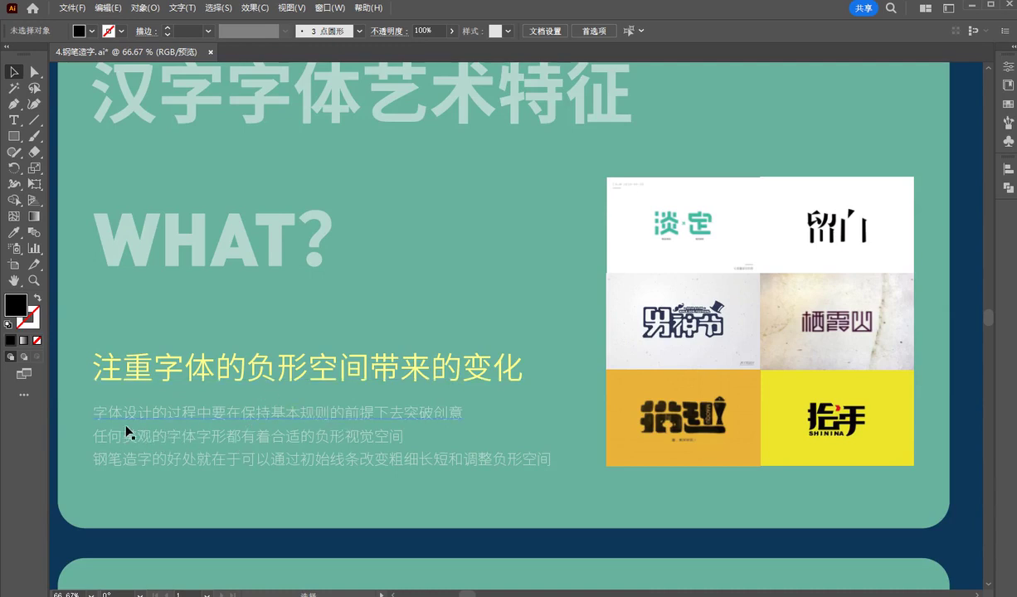
{"action": "mouse_move", "coordinate": [91, 428]}
{"action": "left_mouse_down"}
{"action": "mouse_move", "coordinate": [352, 426]}
{"action": "mouse_move", "coordinate": [336, 404]}
{"action": "mouse_move", "coordinate": [214, 401]}
{"action": "left_mouse_up"}
{"action": "key", "text": "Escape"}
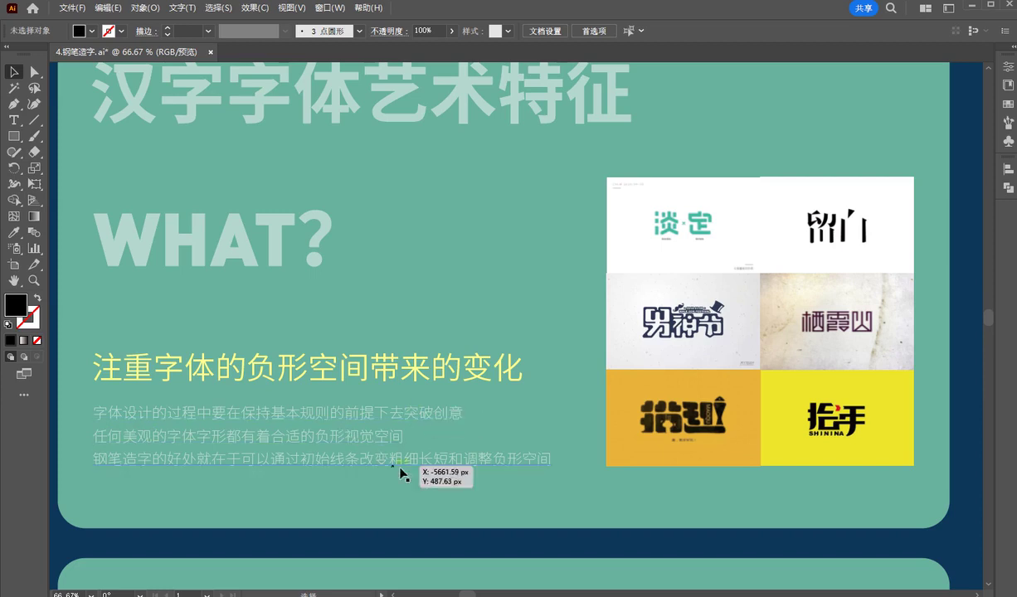
{"action": "scroll", "coordinate": [440, 469], "scroll_direction": "up", "scroll_amount": 1}
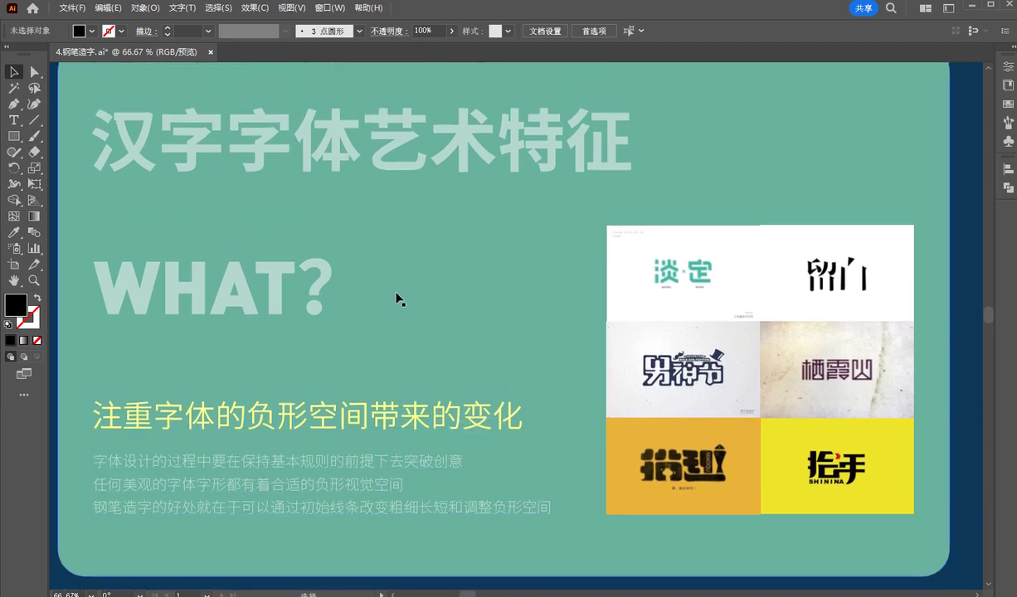
{"action": "mouse_move", "coordinate": [86, 108]}
{"action": "left_mouse_down"}
{"action": "mouse_move", "coordinate": [97, 196]}
{"action": "mouse_move", "coordinate": [158, 93]}
{"action": "mouse_move", "coordinate": [111, 186]}
{"action": "left_mouse_up"}
{"action": "key", "text": "Escape"}
{"action": "left_click_drag", "start_coordinate": [253, 460], "coordinate": [233, 440]}
{"action": "key", "text": "Escape"}
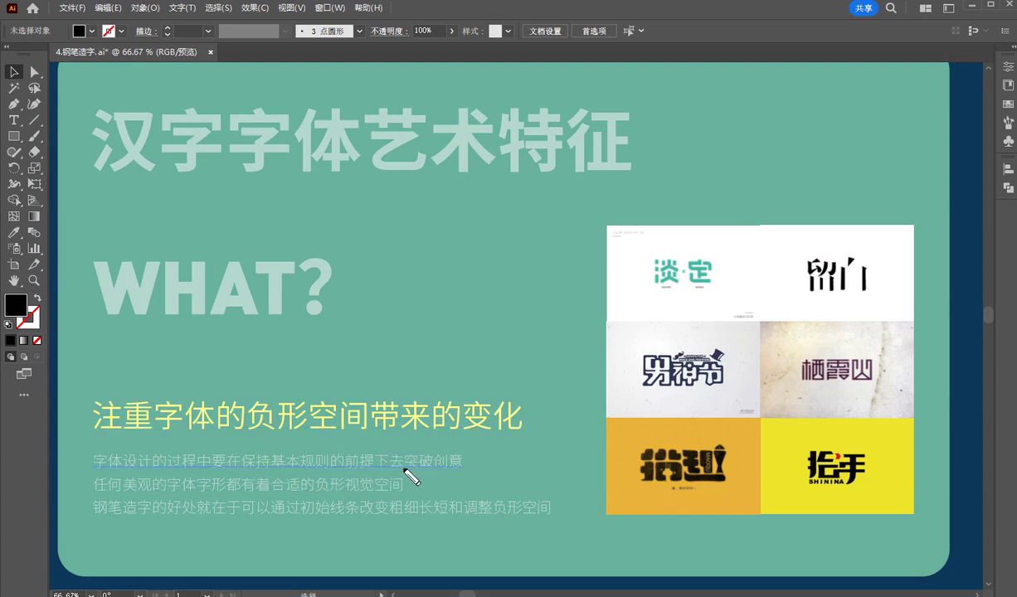
{"action": "left_click_drag", "start_coordinate": [405, 471], "coordinate": [483, 474]}
{"action": "key", "text": "Escape"}
Underline the yellow heading and each body-text line in red.
{"action": "scroll", "coordinate": [336, 464], "scroll_direction": "up", "scroll_amount": 1}
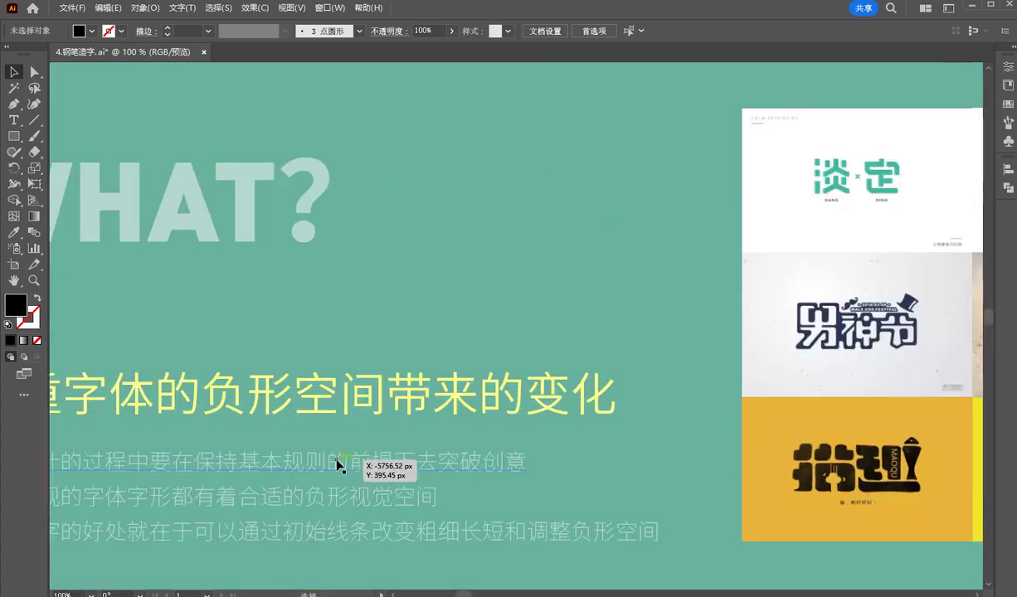
{"action": "mouse_move", "coordinate": [336, 463]}
{"action": "left_mouse_down"}
{"action": "mouse_move", "coordinate": [493, 378]}
{"action": "mouse_move", "coordinate": [453, 363]}
{"action": "left_mouse_up"}
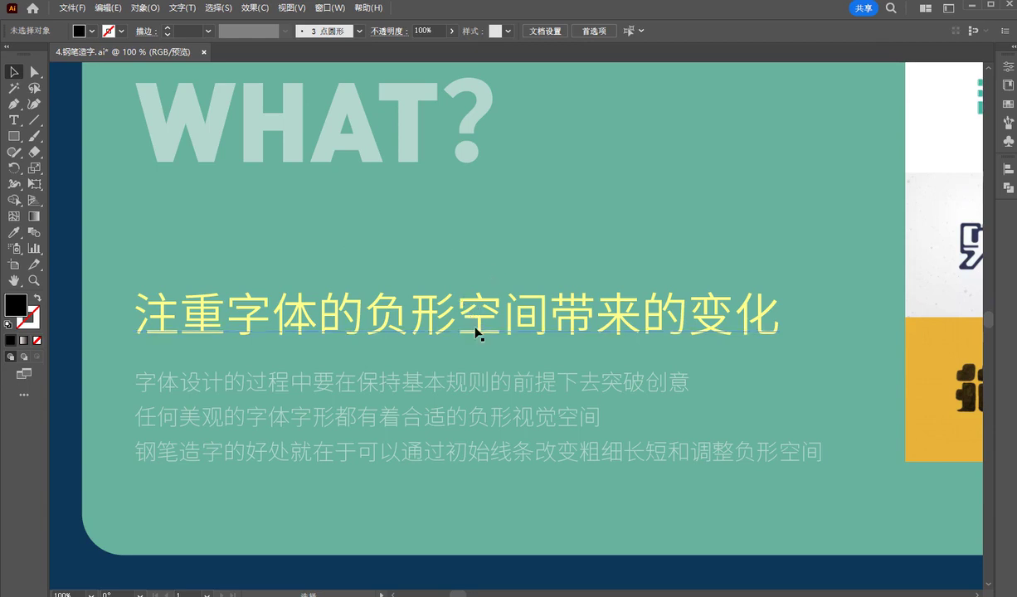
{"action": "mouse_move", "coordinate": [318, 400]}
{"action": "left_mouse_down"}
{"action": "mouse_move", "coordinate": [567, 401]}
{"action": "mouse_move", "coordinate": [320, 398]}
{"action": "left_mouse_up"}
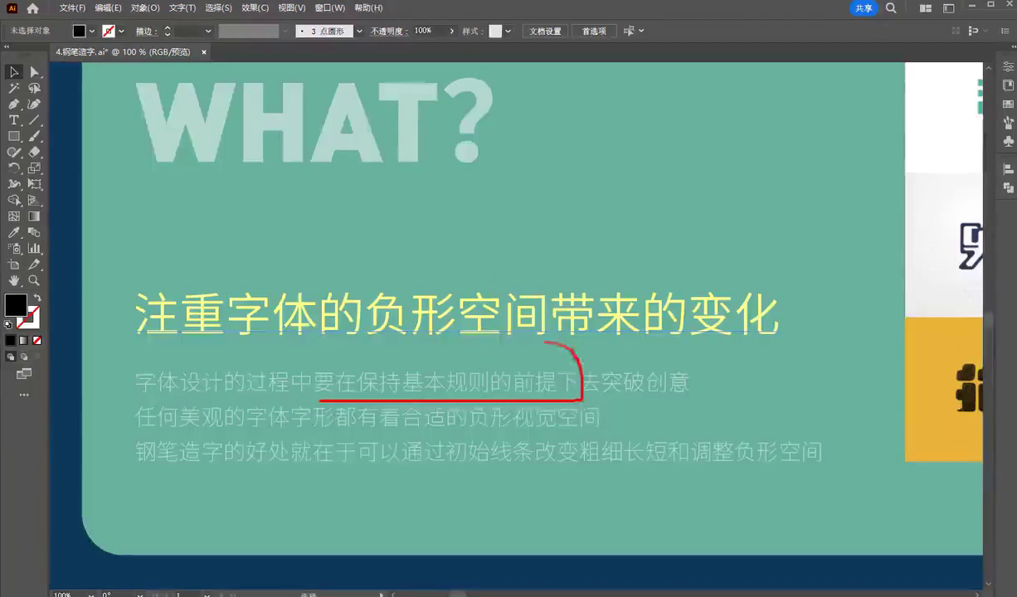
{"action": "left_click_drag", "start_coordinate": [122, 348], "coordinate": [116, 305]}
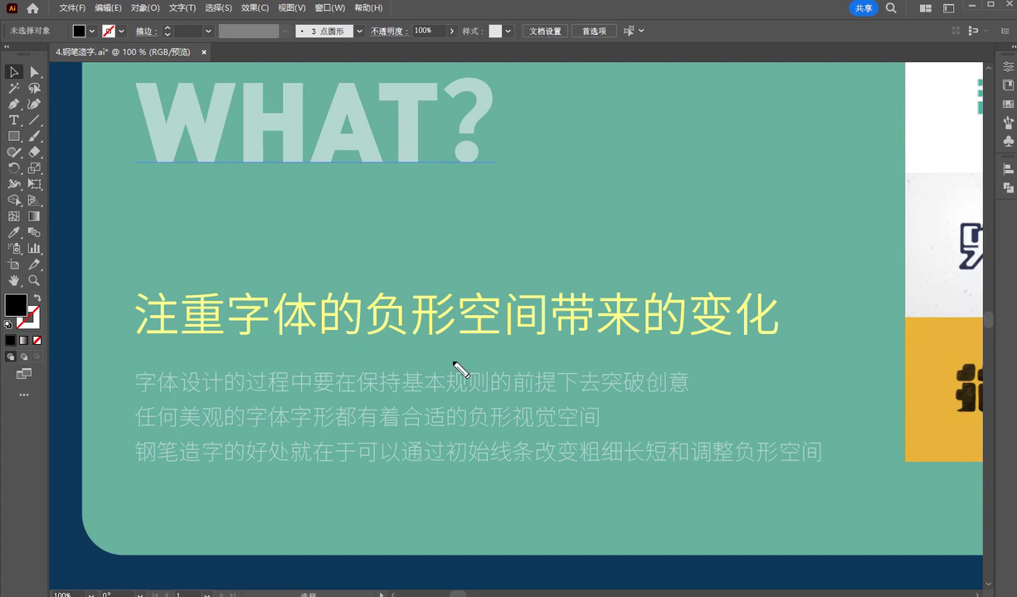
{"action": "left_click_drag", "start_coordinate": [165, 347], "coordinate": [662, 347]}
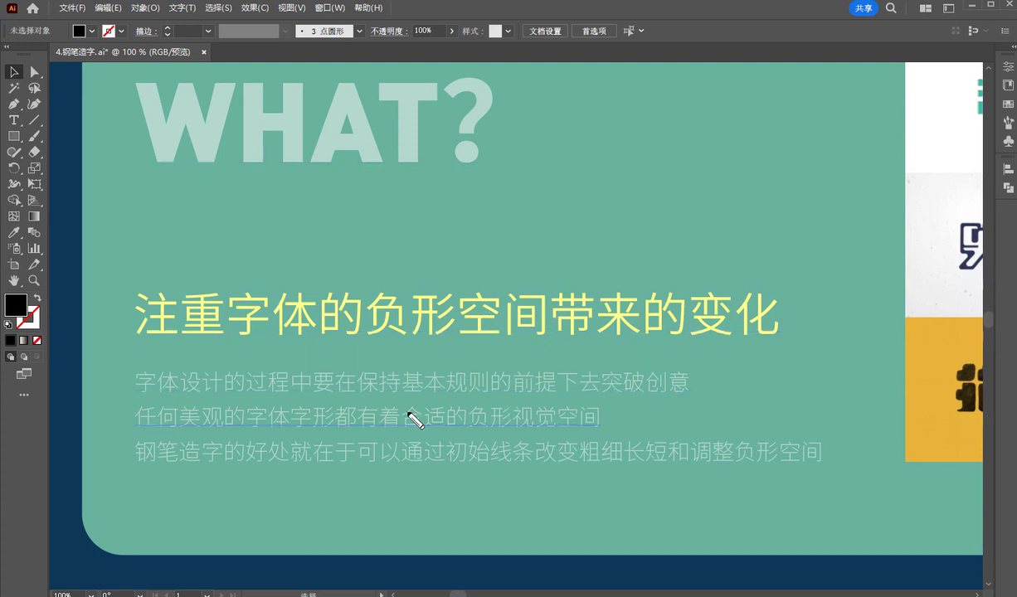
{"action": "left_click_drag", "start_coordinate": [326, 412], "coordinate": [607, 406]}
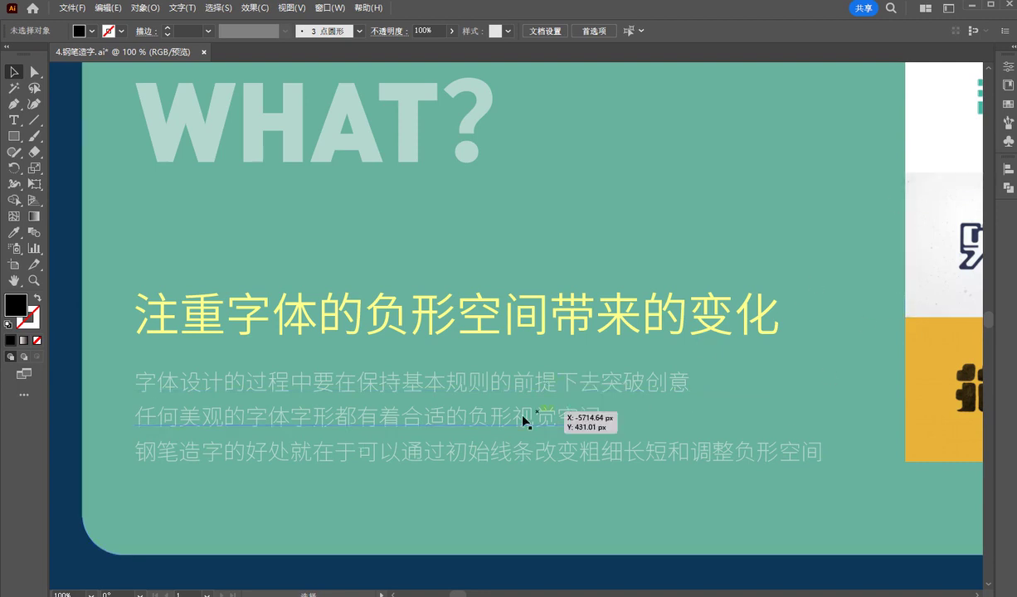
{"action": "mouse_move", "coordinate": [162, 482]}
{"action": "left_mouse_down"}
{"action": "mouse_move", "coordinate": [696, 464]}
{"action": "mouse_move", "coordinate": [456, 477]}
{"action": "left_mouse_up"}
Zoom and pan onto the grid of six lettering example images.
{"action": "scroll", "coordinate": [545, 450], "scroll_direction": "down", "scroll_amount": 1, "text": "alt"}
{"action": "scroll", "coordinate": [631, 363], "scroll_direction": "up", "scroll_amount": 1, "text": "alt"}
{"action": "left_click_drag", "start_coordinate": [631, 363], "coordinate": [547, 317]}
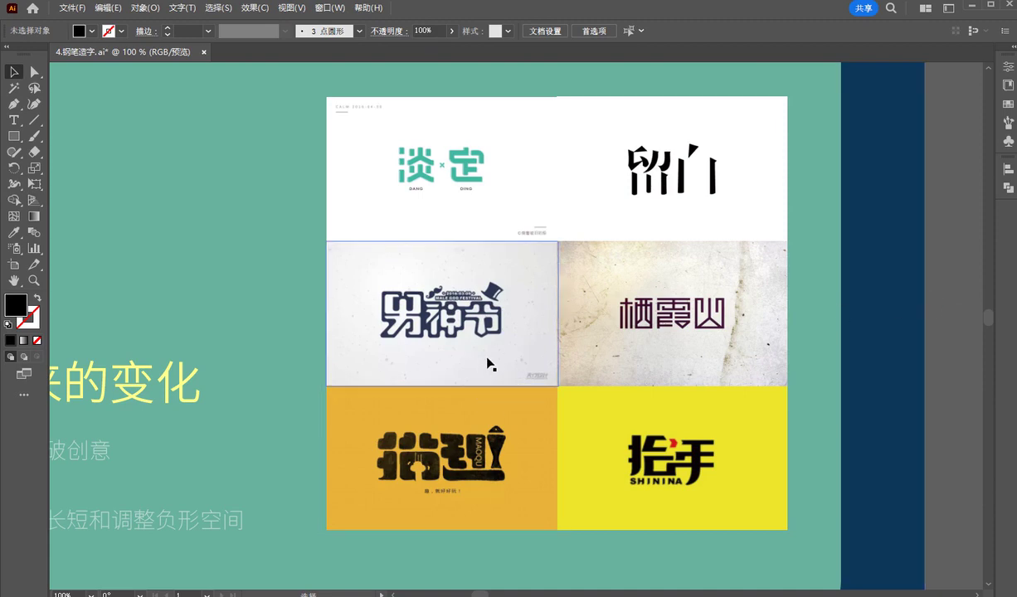
Scroll down through the slides to bring the 作业练习 homework artboard into view.
{"action": "scroll", "coordinate": [488, 363], "scroll_direction": "down", "scroll_amount": 1}
{"action": "scroll", "coordinate": [502, 364], "scroll_direction": "down", "scroll_amount": 1}
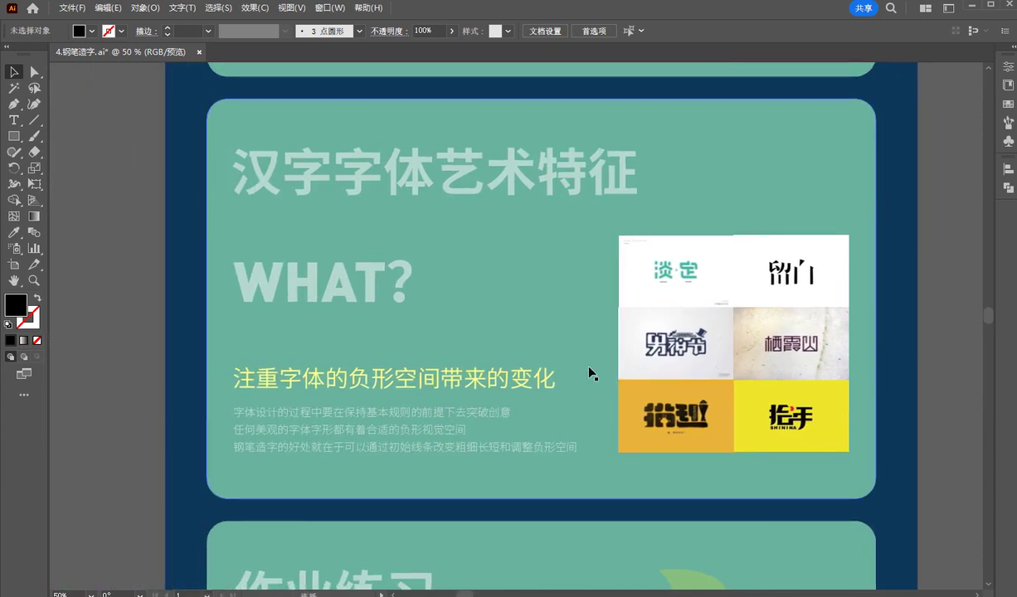
{"action": "scroll", "coordinate": [629, 356], "scroll_direction": "up", "scroll_amount": 1}
{"action": "scroll", "coordinate": [597, 288], "scroll_direction": "down", "scroll_amount": 1}
{"action": "scroll", "coordinate": [554, 389], "scroll_direction": "down", "scroll_amount": 1}
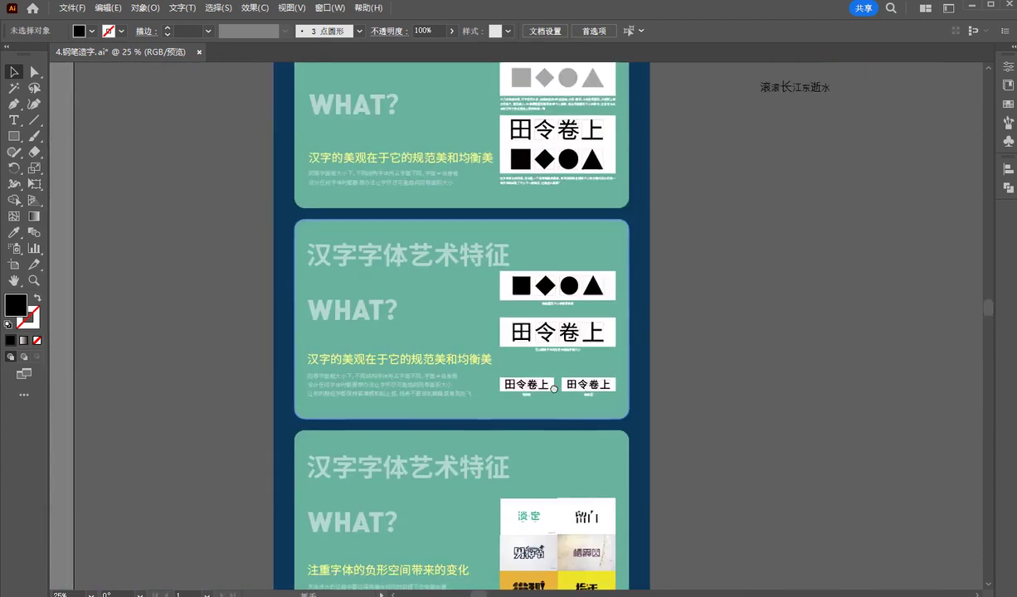
{"action": "scroll", "coordinate": [554, 389], "scroll_direction": "down", "scroll_amount": 1}
{"action": "scroll", "coordinate": [555, 376], "scroll_direction": "up", "scroll_amount": 2}
{"action": "scroll", "coordinate": [495, 497], "scroll_direction": "up", "scroll_amount": 3}
{"action": "scroll", "coordinate": [489, 358], "scroll_direction": "down", "scroll_amount": 2}
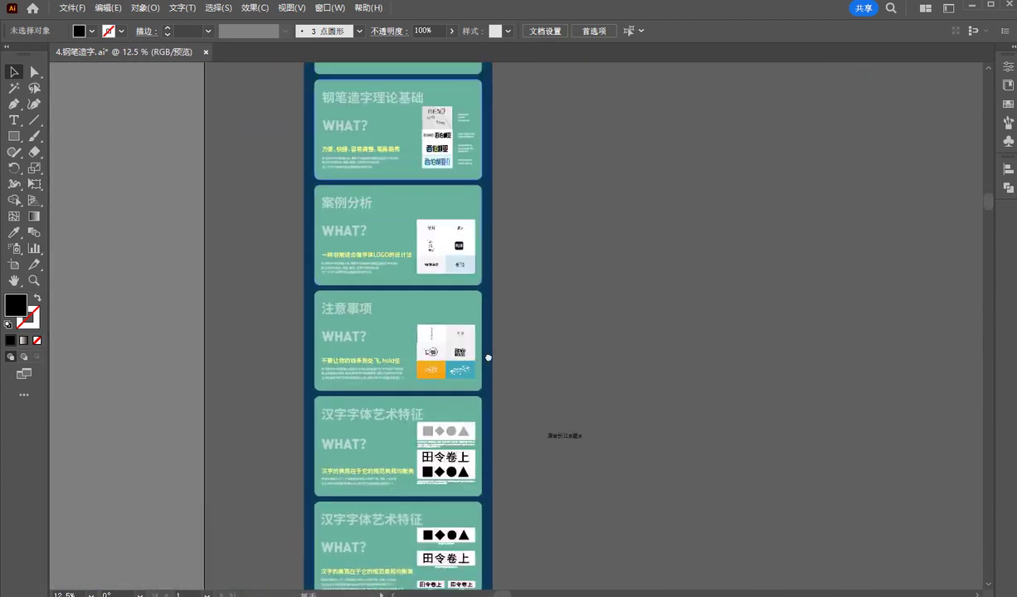
{"action": "scroll", "coordinate": [488, 357], "scroll_direction": "up", "scroll_amount": 2}
{"action": "scroll", "coordinate": [422, 397], "scroll_direction": "up", "scroll_amount": 1}
{"action": "scroll", "coordinate": [520, 306], "scroll_direction": "down", "scroll_amount": 3}
{"action": "scroll", "coordinate": [495, 422], "scroll_direction": "down", "scroll_amount": 2}
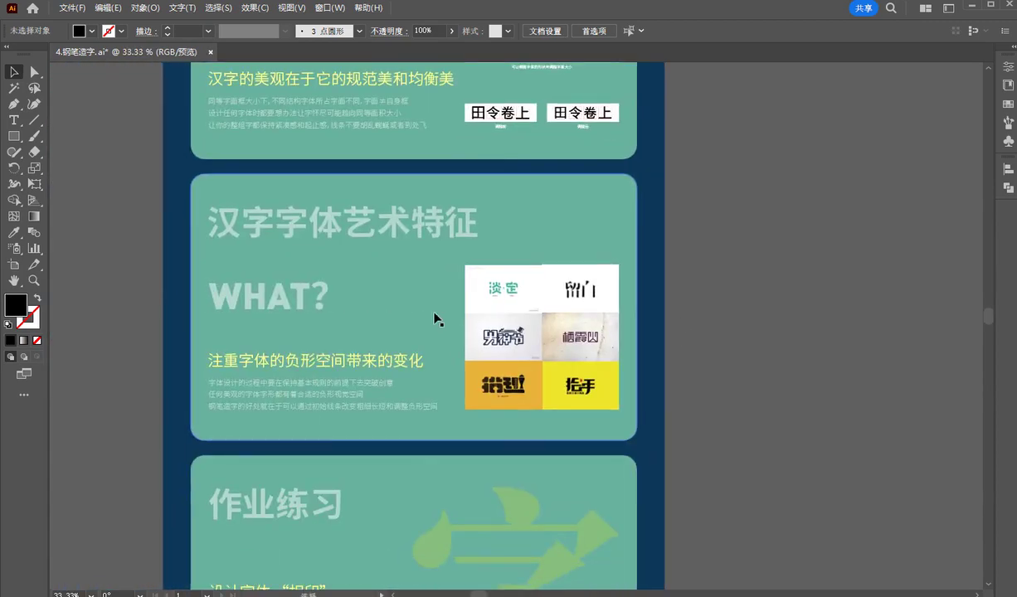
{"action": "scroll", "coordinate": [435, 318], "scroll_direction": "up", "scroll_amount": 1}
{"action": "scroll", "coordinate": [445, 323], "scroll_direction": "down", "scroll_amount": 2}
{"action": "scroll", "coordinate": [504, 230], "scroll_direction": "down", "scroll_amount": 3}
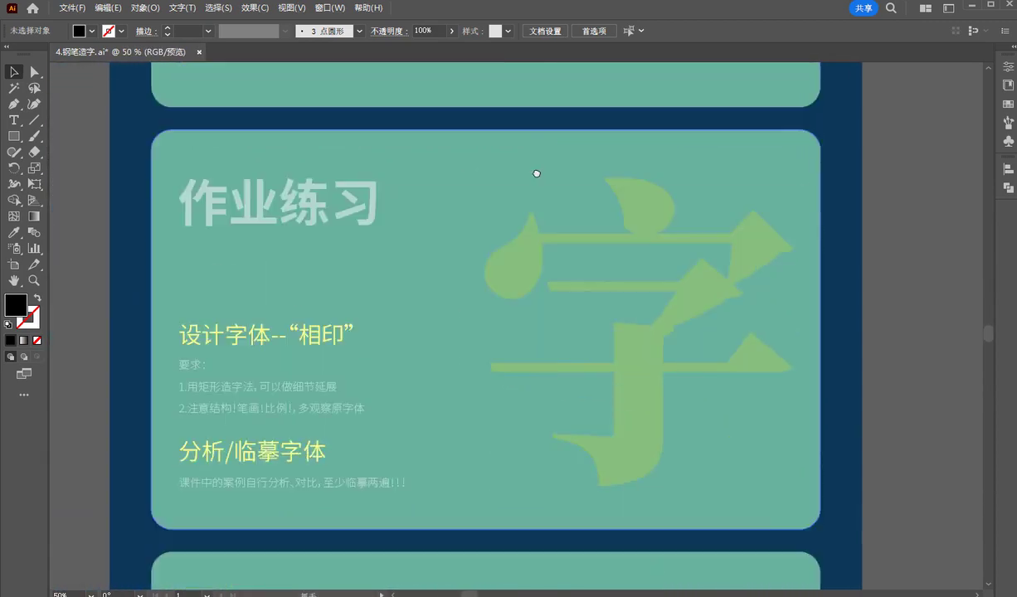
{"action": "scroll", "coordinate": [478, 407], "scroll_direction": "up", "scroll_amount": 1}
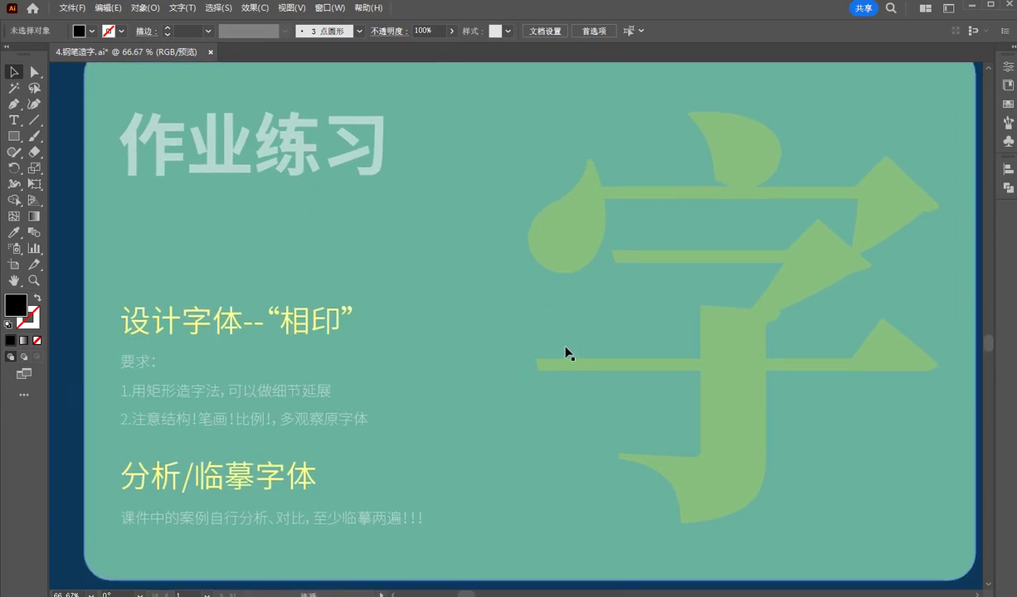
{"action": "scroll", "coordinate": [466, 343], "scroll_direction": "up", "scroll_amount": 1}
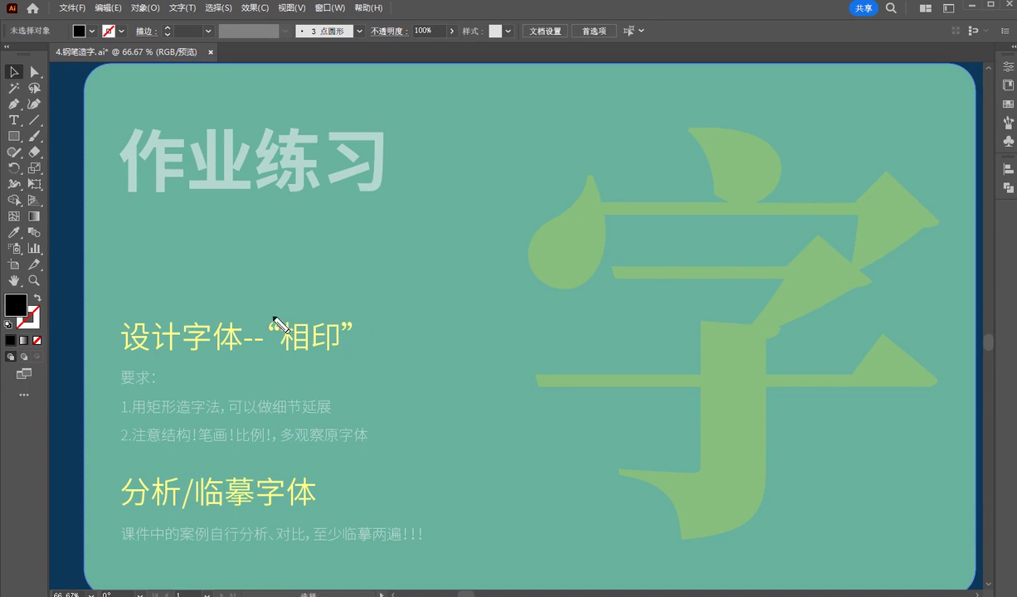
Circle the word 相印 in red with the annotation pen, then clear the mark.
{"action": "left_click_drag", "start_coordinate": [318, 313], "coordinate": [327, 319]}
{"action": "left_click_drag", "start_coordinate": [275, 376], "coordinate": [319, 375]}
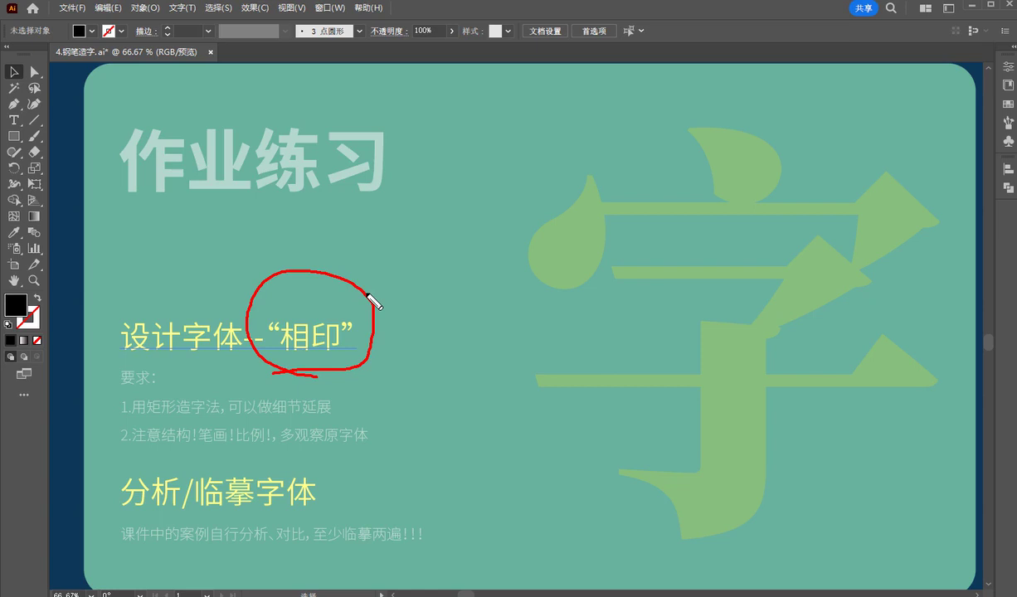
{"action": "key", "text": "Escape"}
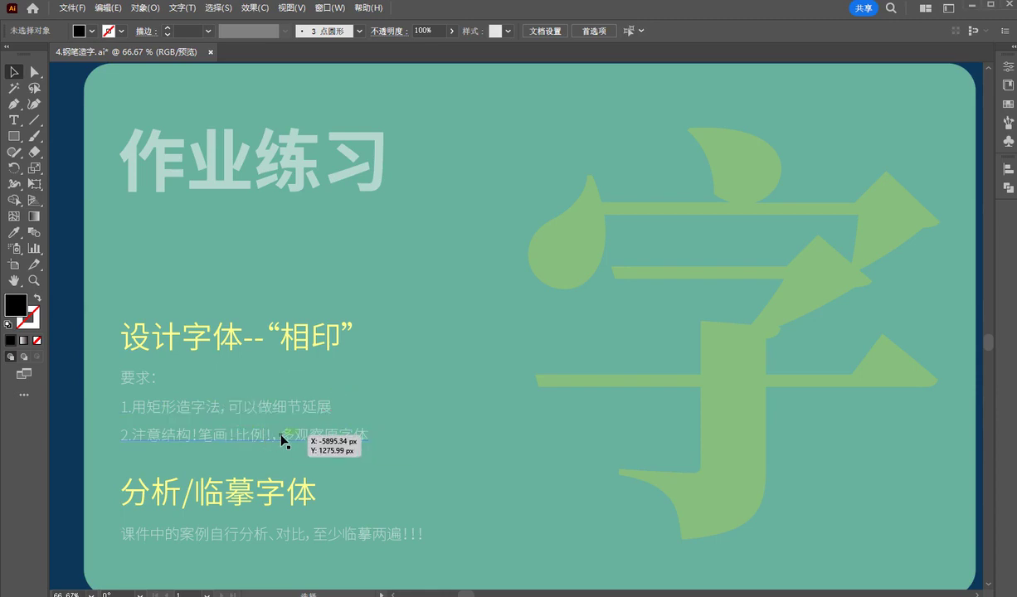
Loop the 分析/临摹字体 title in red, clear it, and scroll to the 每日精进 slide.
{"action": "scroll", "coordinate": [282, 440], "scroll_direction": "down", "scroll_amount": 2, "text": "alt"}
{"action": "scroll", "coordinate": [238, 321], "scroll_direction": "down", "scroll_amount": 3}
{"action": "scroll", "coordinate": [238, 322], "scroll_direction": "up", "scroll_amount": 3, "text": "alt"}
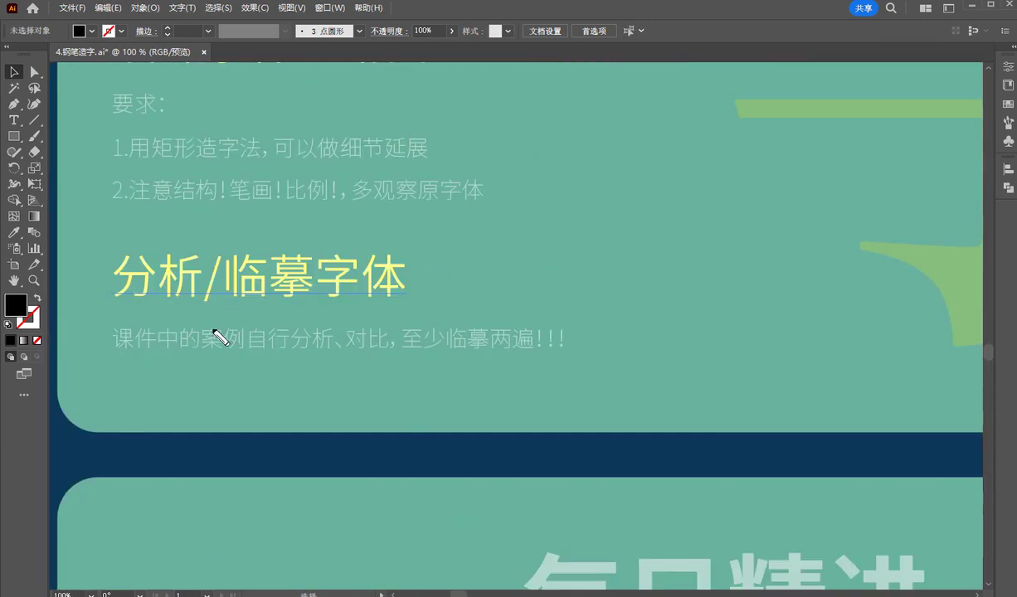
{"action": "mouse_move", "coordinate": [90, 300]}
{"action": "left_mouse_down"}
{"action": "mouse_move", "coordinate": [201, 300]}
{"action": "mouse_move", "coordinate": [193, 246]}
{"action": "mouse_move", "coordinate": [613, 404]}
{"action": "mouse_move", "coordinate": [604, 252]}
{"action": "left_mouse_up"}
{"action": "key", "text": "Escape"}
{"action": "scroll", "coordinate": [461, 345], "scroll_direction": "down", "scroll_amount": 3, "text": "alt"}
{"action": "scroll", "coordinate": [489, 249], "scroll_direction": "down", "scroll_amount": 2}
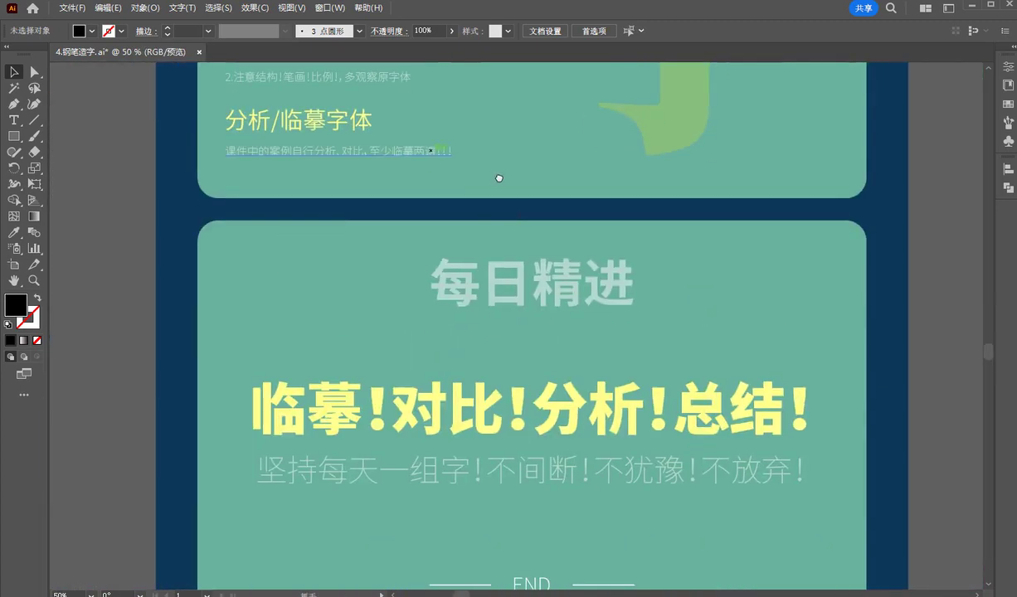
{"action": "scroll", "coordinate": [498, 177], "scroll_direction": "down", "scroll_amount": 2}
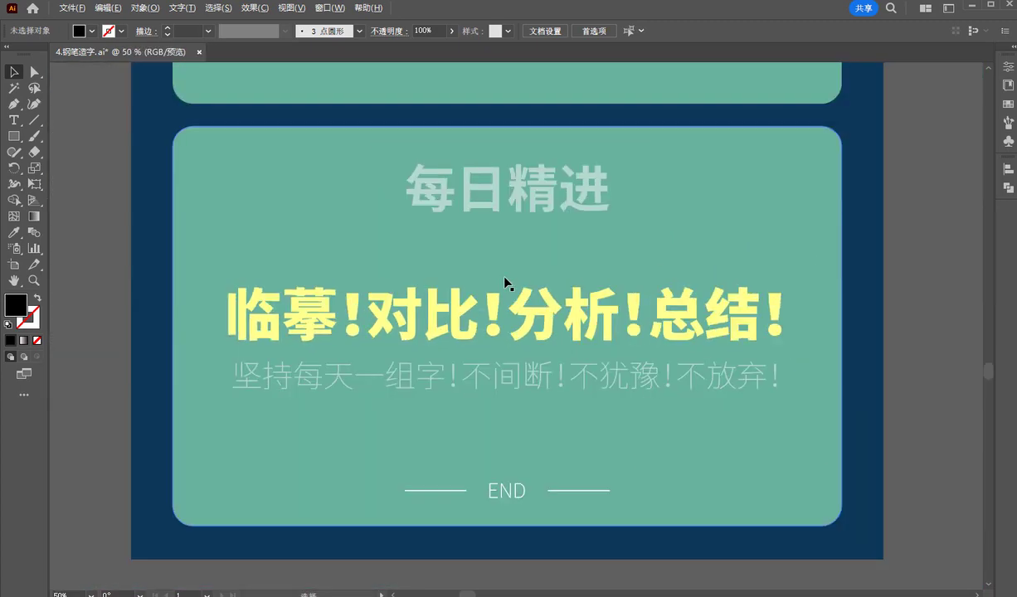
{"action": "left_click_drag", "start_coordinate": [237, 339], "coordinate": [599, 340]}
{"action": "left_click_drag", "start_coordinate": [614, 347], "coordinate": [763, 332]}
{"action": "mouse_move", "coordinate": [261, 325]}
{"action": "left_mouse_down"}
{"action": "mouse_move", "coordinate": [237, 330]}
{"action": "mouse_move", "coordinate": [730, 474]}
{"action": "mouse_move", "coordinate": [141, 375]}
{"action": "left_mouse_up"}
{"action": "key", "text": "Escape"}
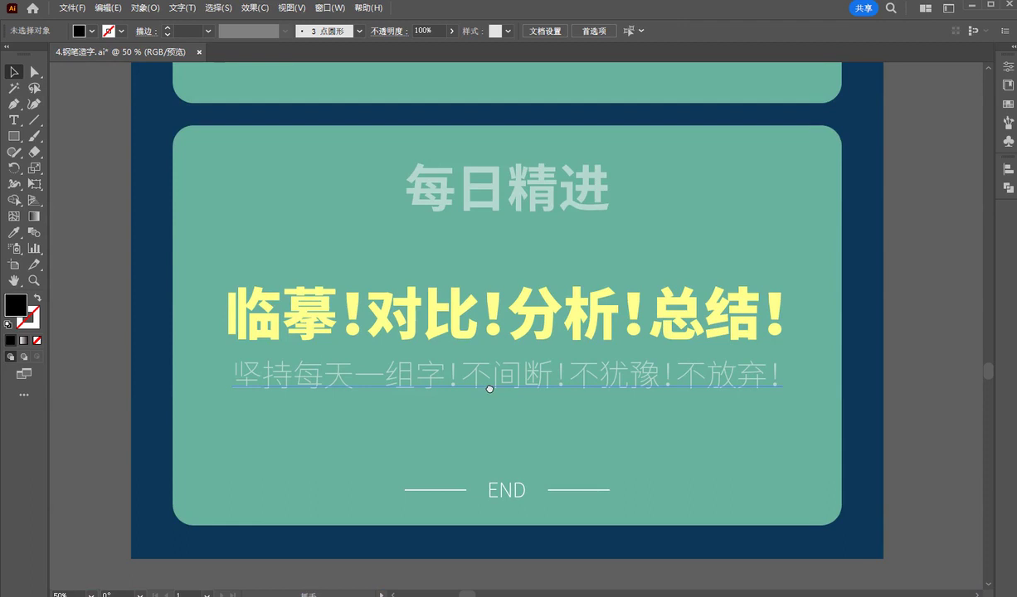
{"action": "left_click_drag", "start_coordinate": [490, 388], "coordinate": [492, 369]}
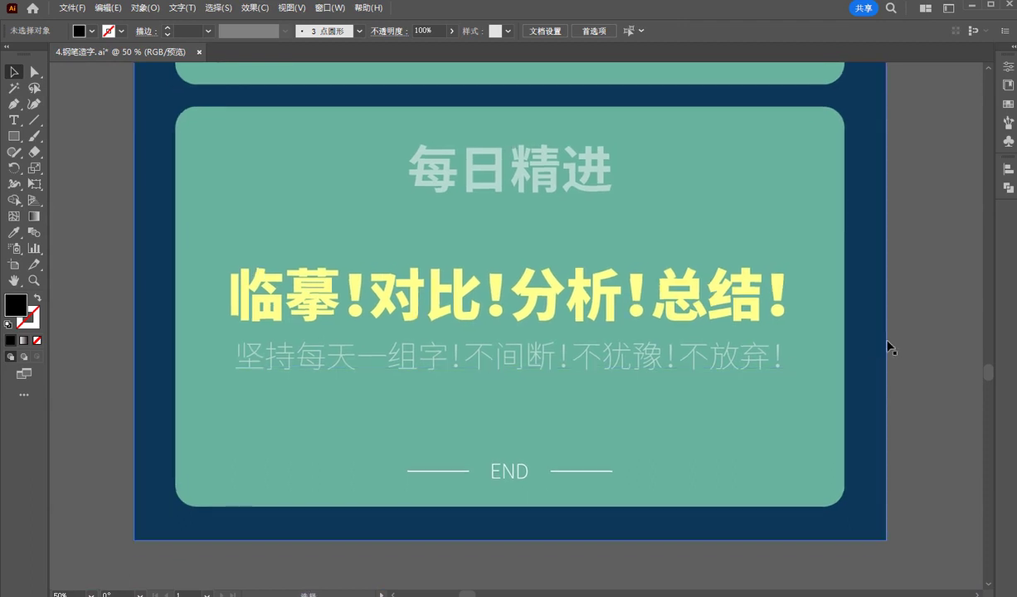
{"action": "scroll", "coordinate": [888, 346], "scroll_direction": "up", "scroll_amount": 1}
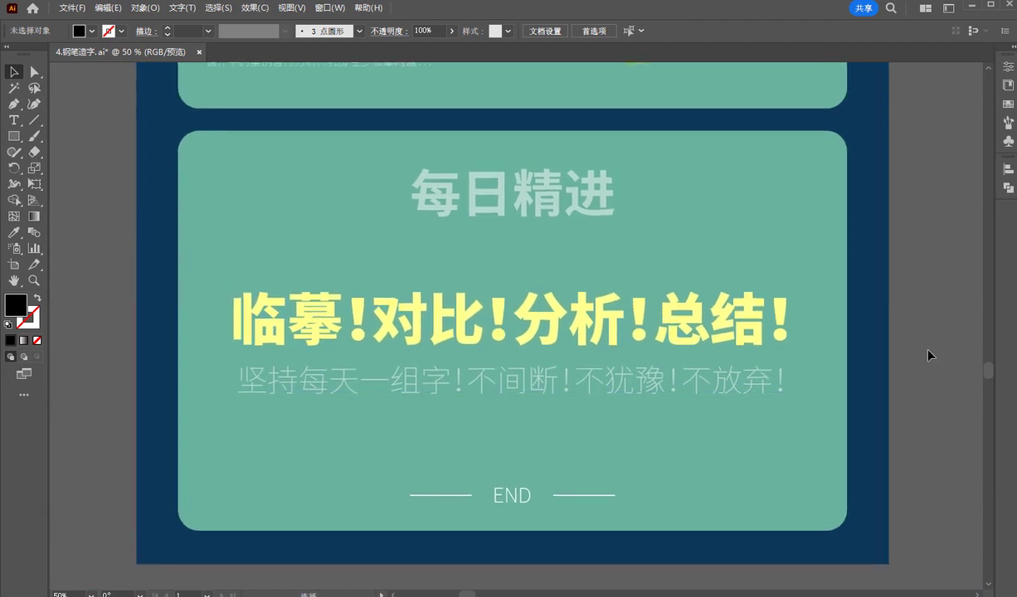